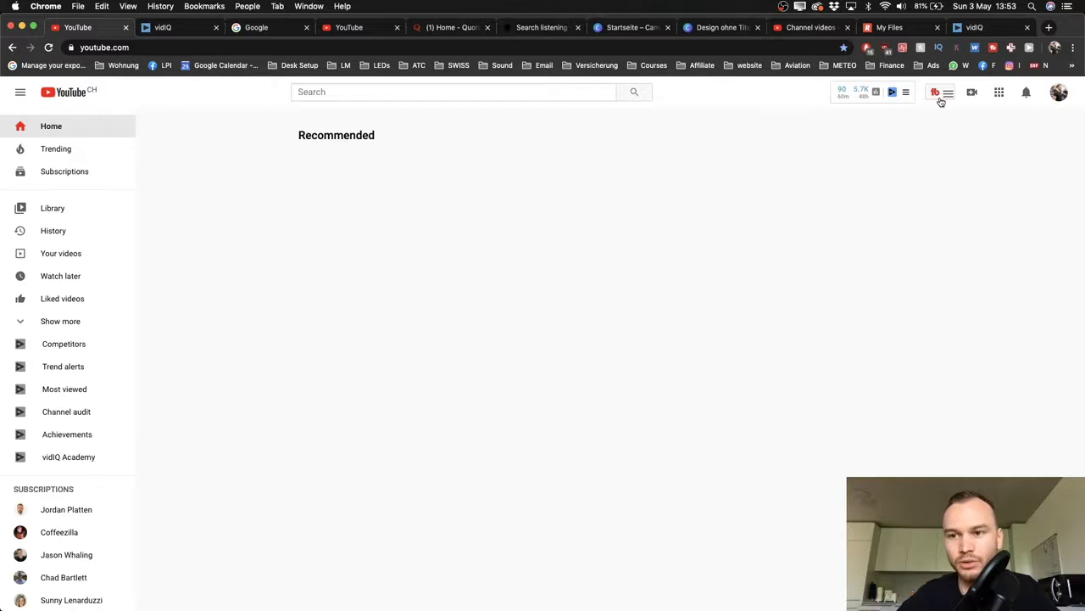
# - Launch TubeBuddy's Keyword Explorer from the TubeBuddy toolbar menu
pyautogui.click(938, 97)
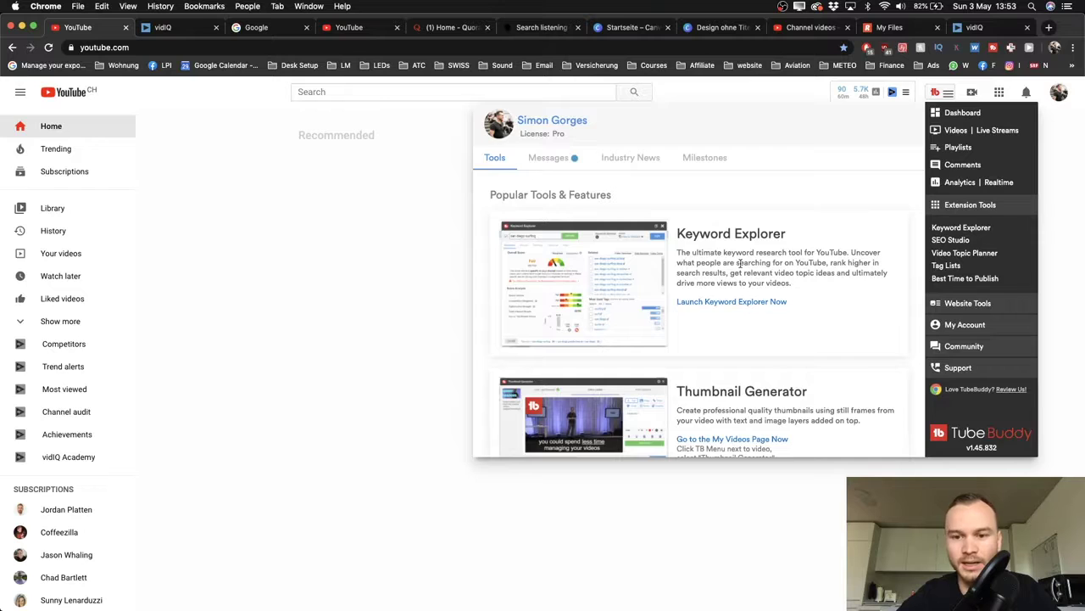
pyautogui.scroll(5, 723, 292)
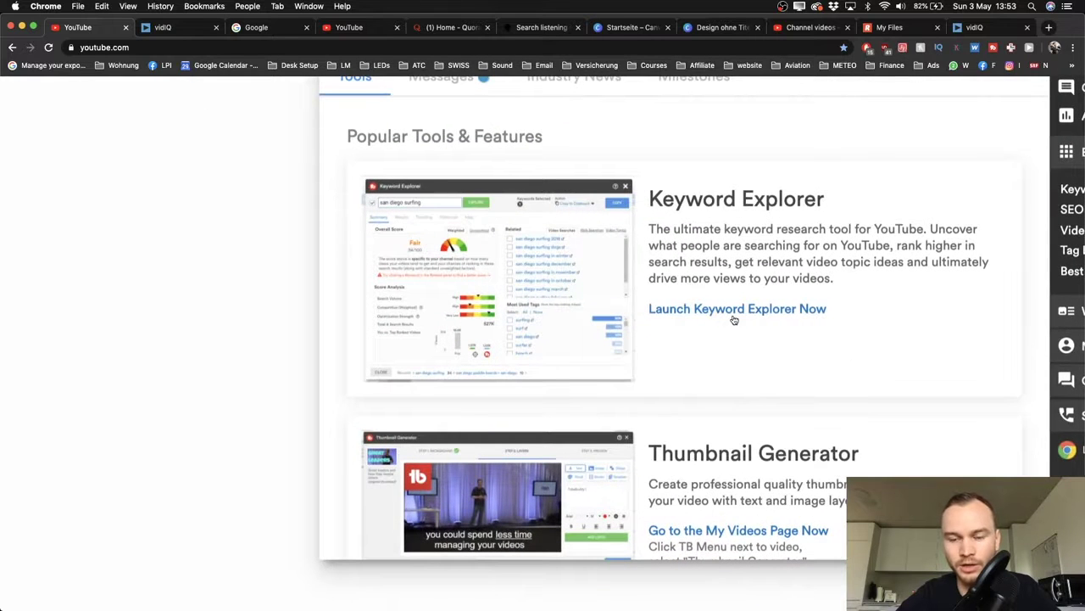
pyautogui.scroll(-4, 734, 317)
pyautogui.click(730, 314)
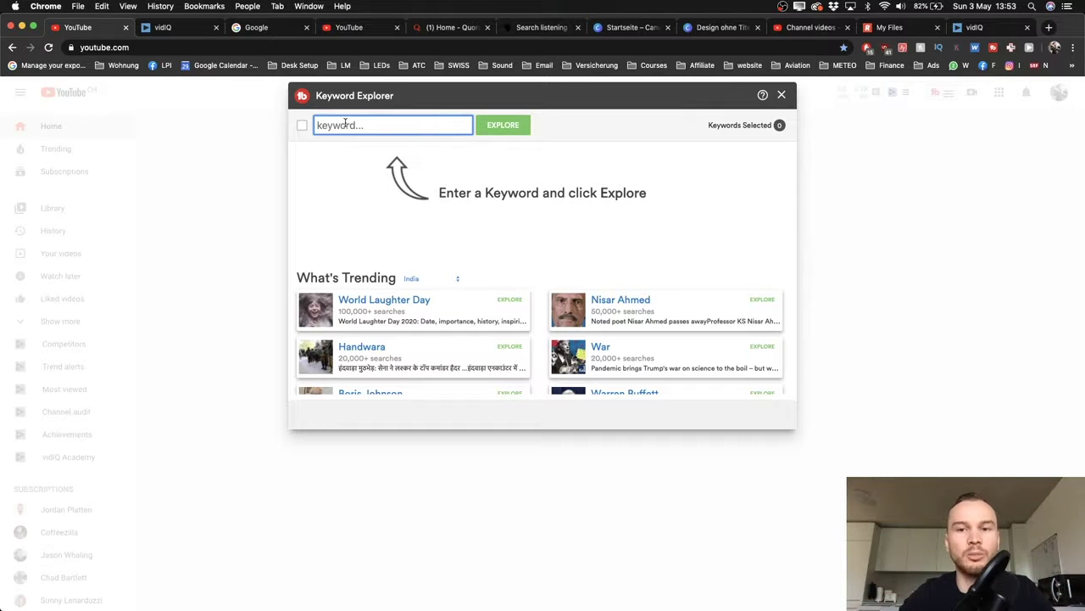
# - Search the keyword 'how to get views on youtube', which scores Poor 6/100
pyautogui.write('ho')
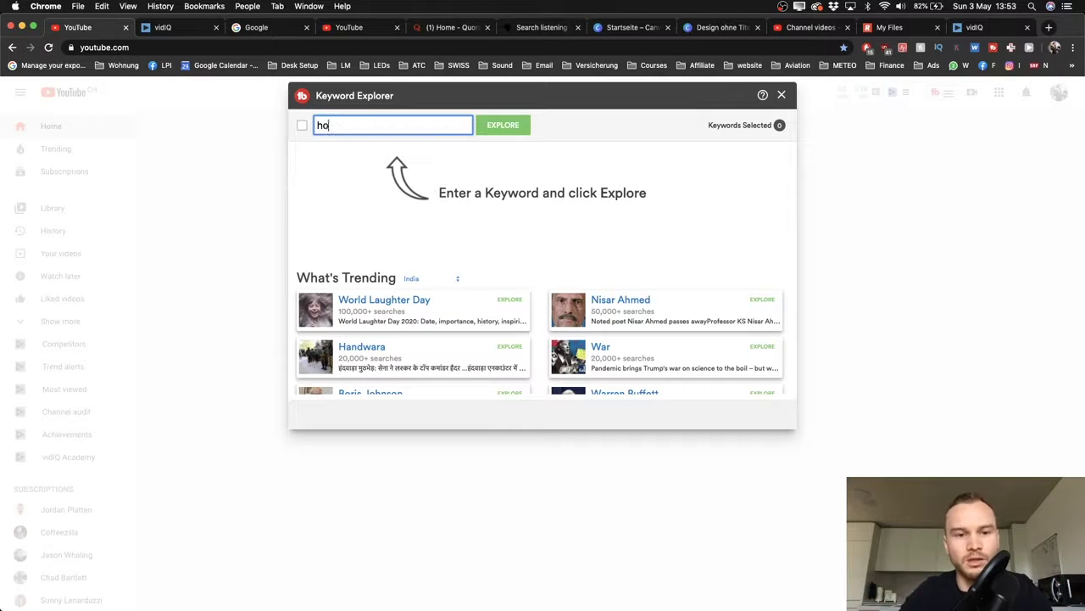
pyautogui.write('w to get views on you')
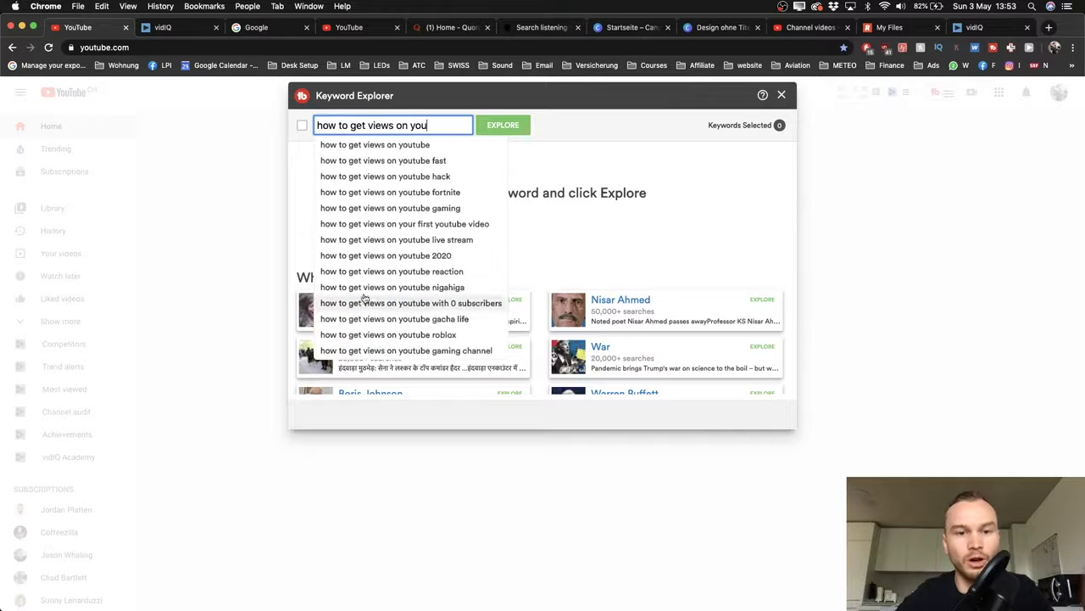
pyautogui.click(383, 147)
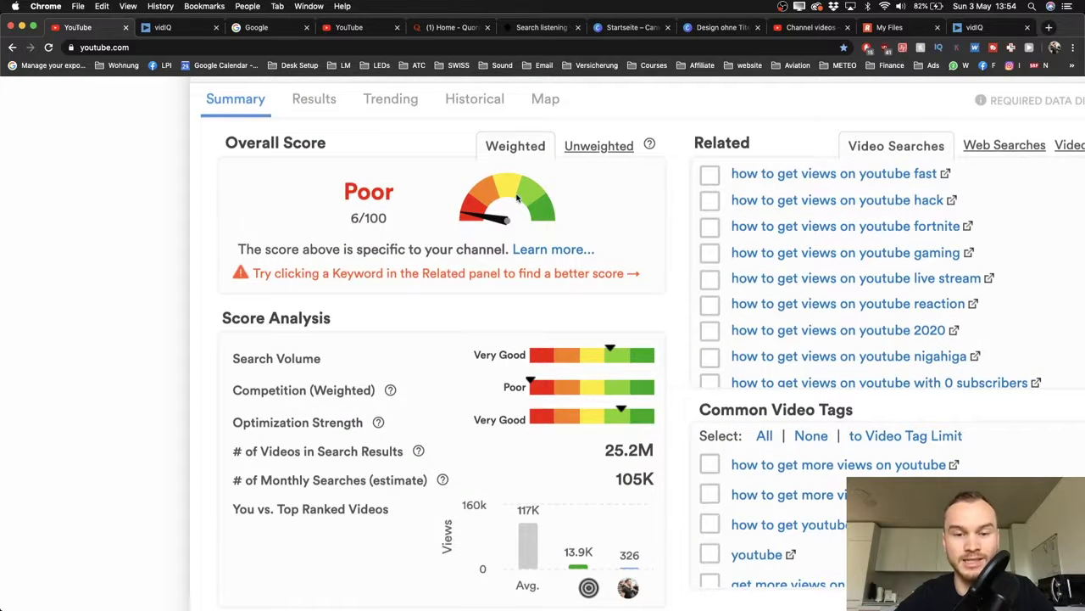
pyautogui.scroll(-1, 487, 197)
pyautogui.scroll(2, 486, 198)
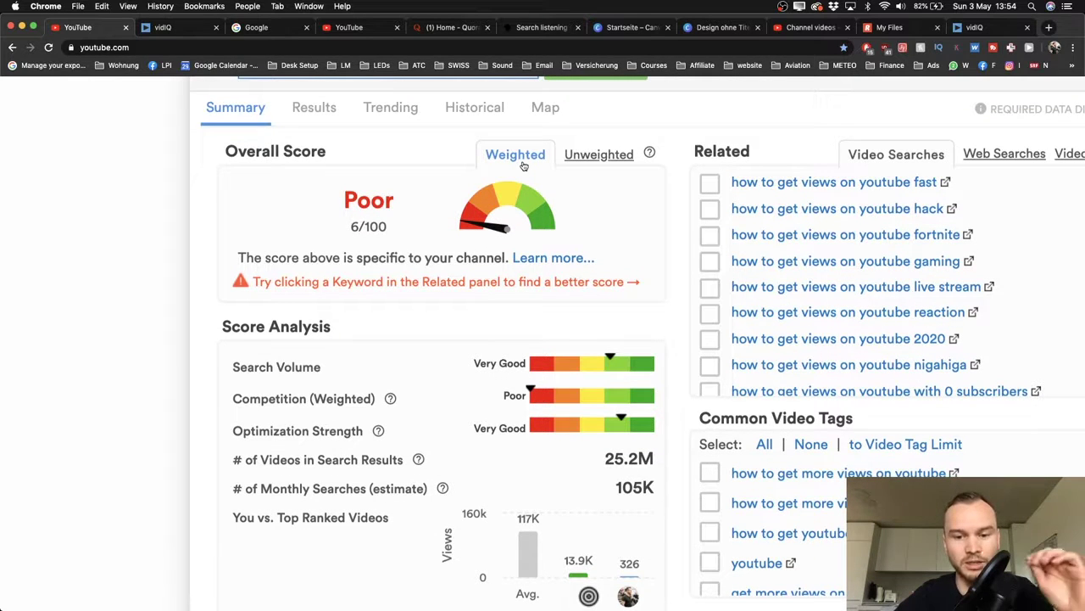
pyautogui.click(594, 158)
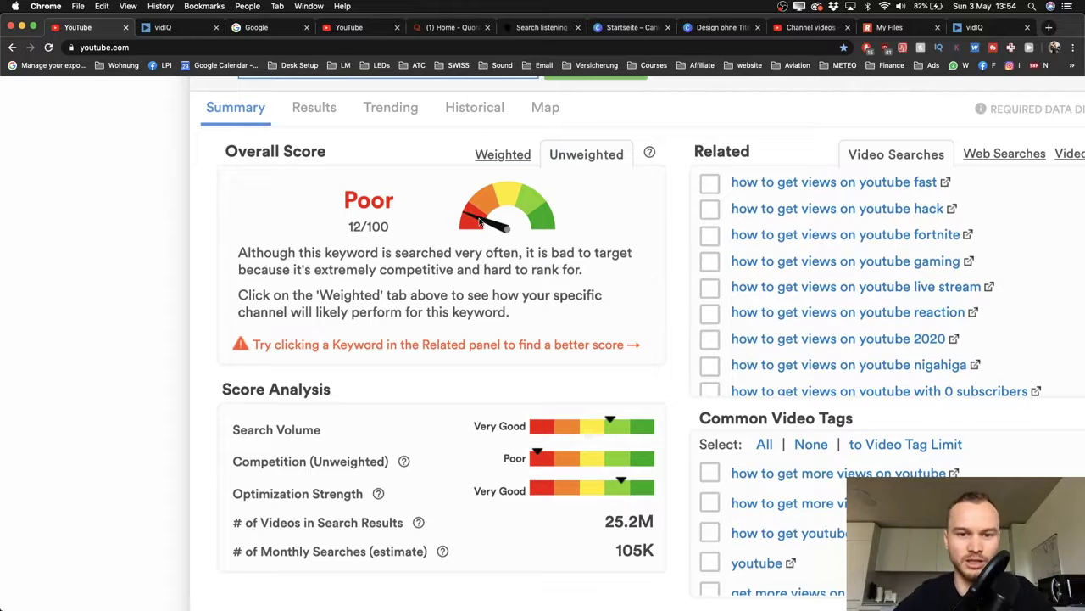
pyautogui.click(509, 158)
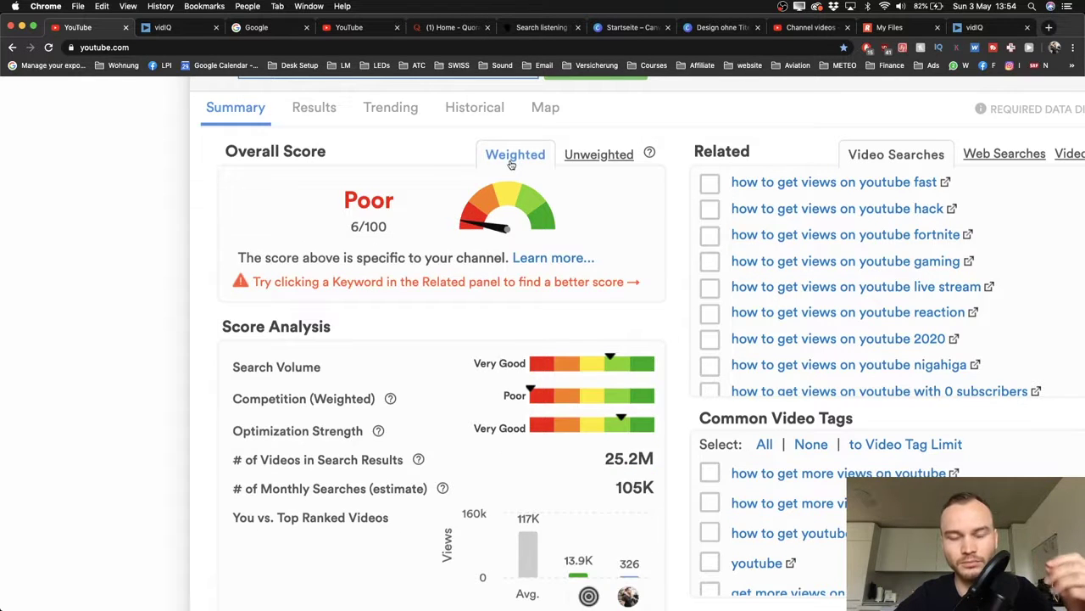
pyautogui.scroll(-3, 459, 273)
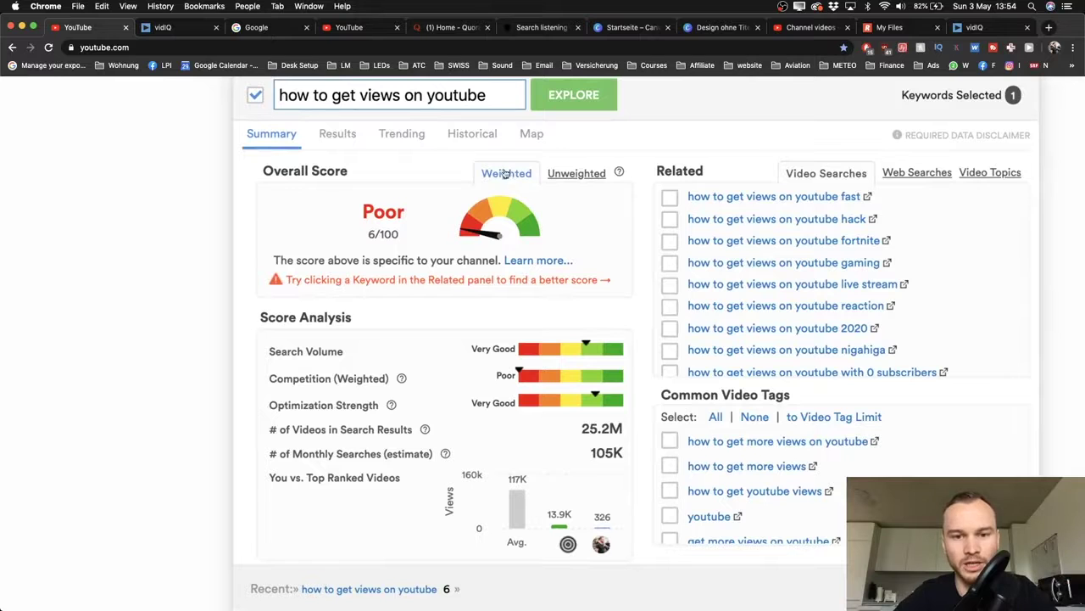
pyautogui.scroll(-3, 490, 180)
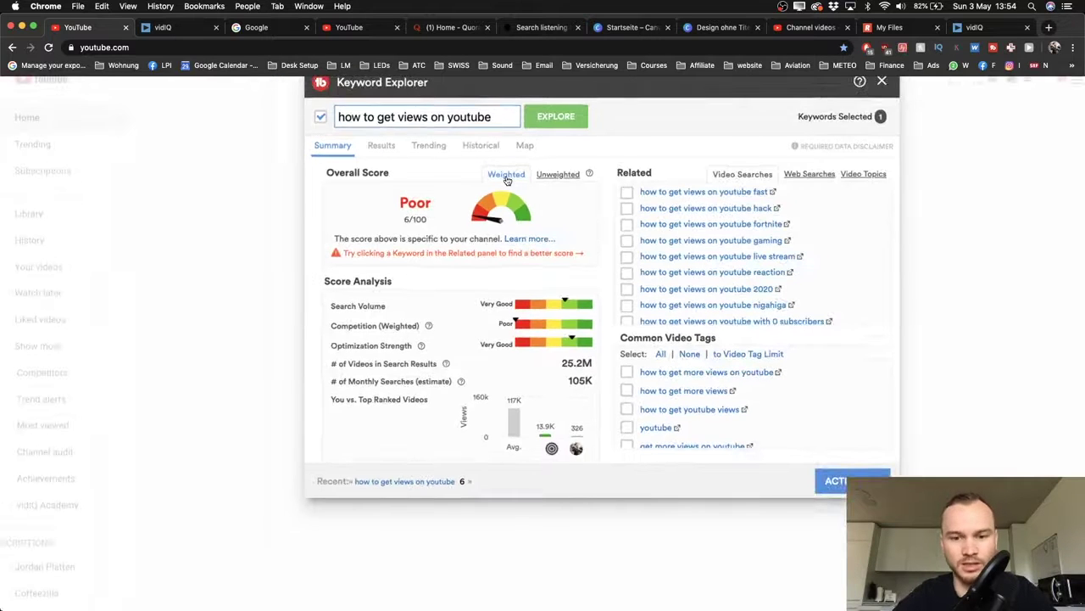
pyautogui.scroll(3, 526, 289)
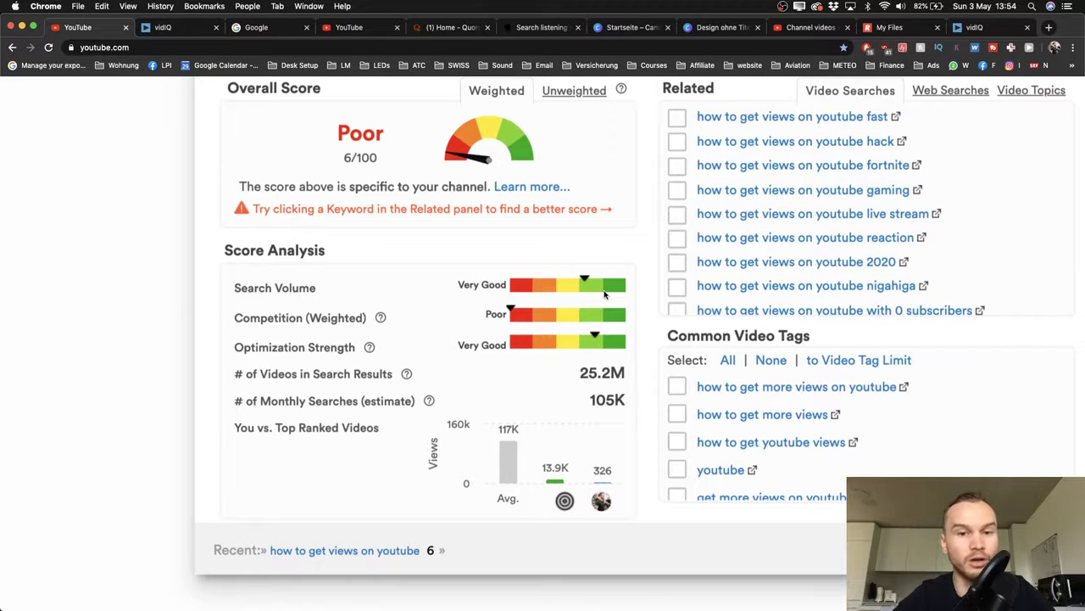
pyautogui.scroll(-1, 507, 268)
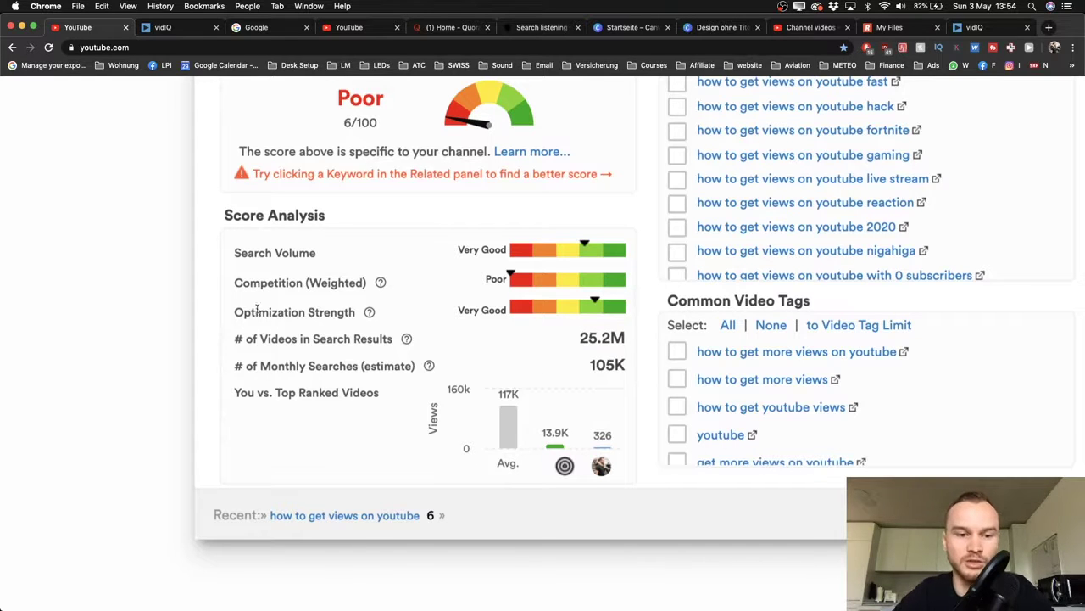
pyautogui.moveTo(234, 311); pyautogui.dragTo(360, 314)
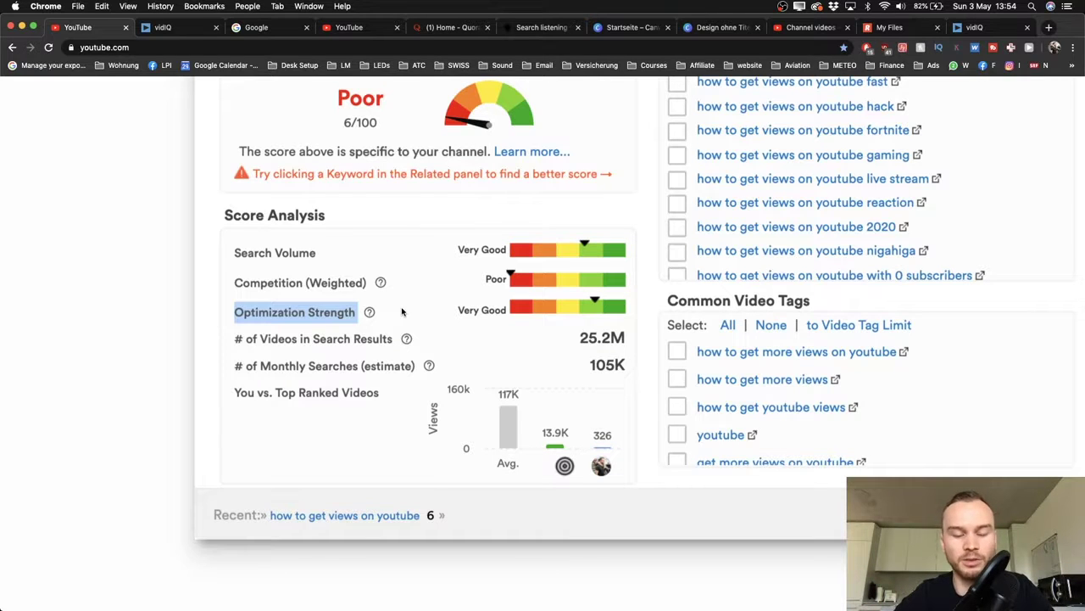
pyautogui.click(426, 307)
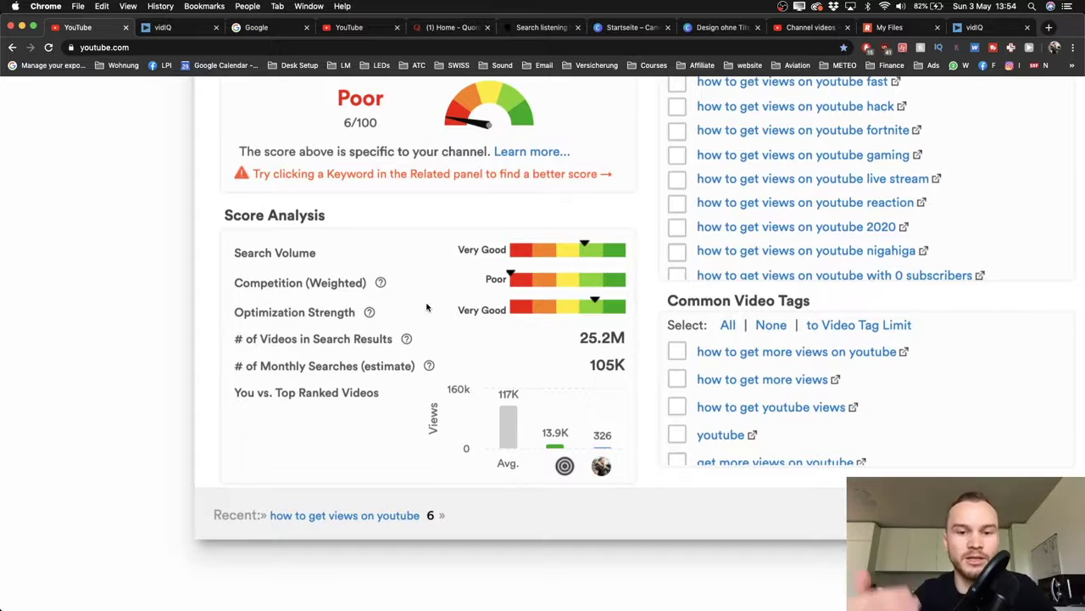
pyautogui.press('super+minus')
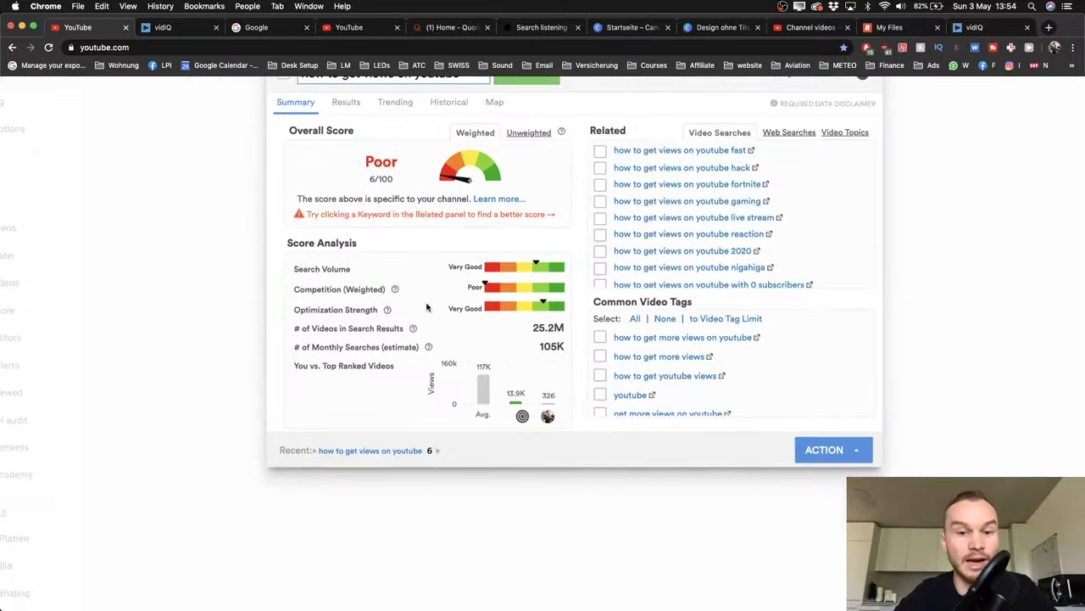
pyautogui.press('super+minus')
pyautogui.scroll(-3, 426, 307)
pyautogui.scroll(3, 426, 307)
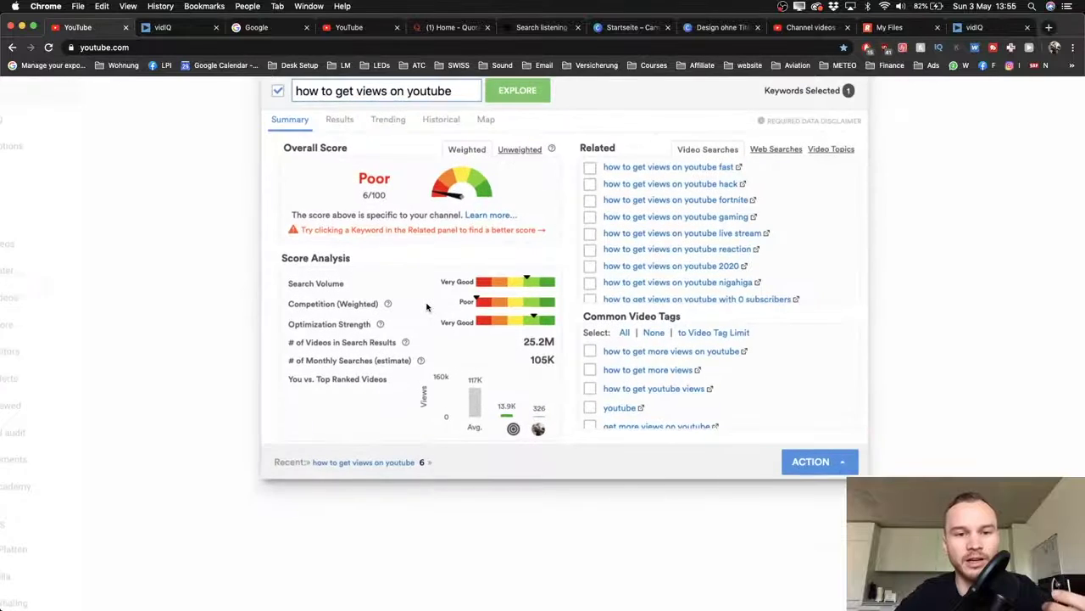
pyautogui.scroll(1, 426, 307)
pyautogui.click(455, 134)
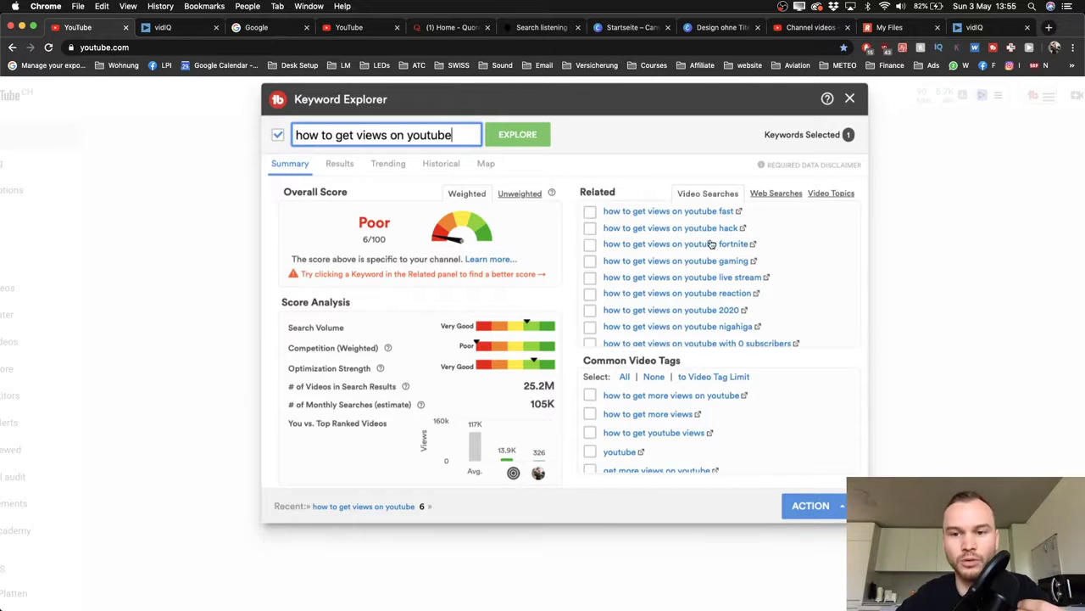
pyautogui.scroll(5, 712, 244)
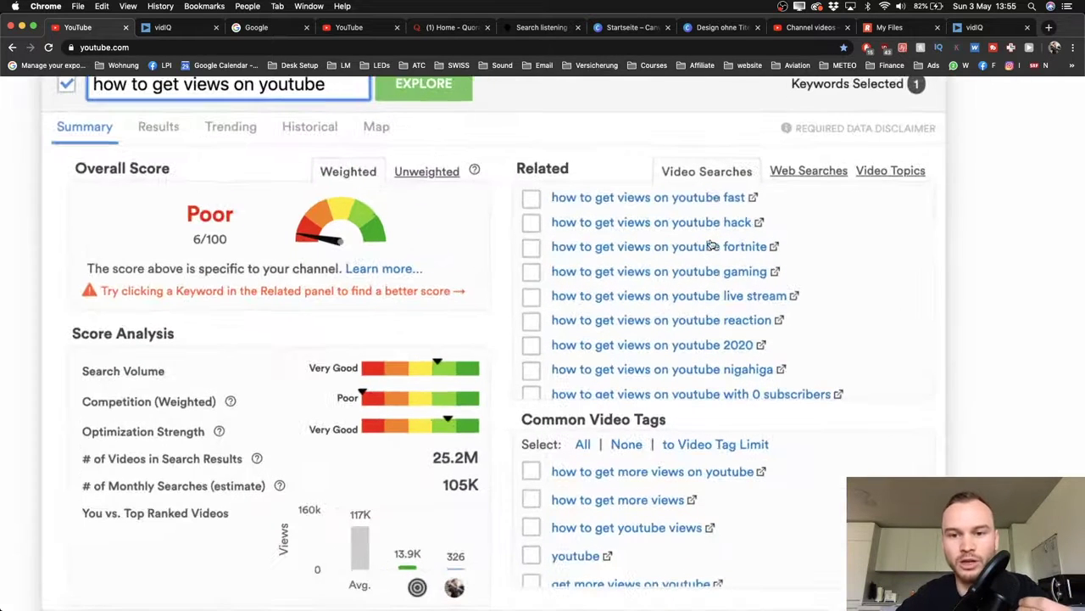
# - Explore 'how to get views on youtube fast', highlighting its Poor 3/100 score, then its '2020' variant
pyautogui.click(597, 200)
pyautogui.scroll(-5, 194, 224)
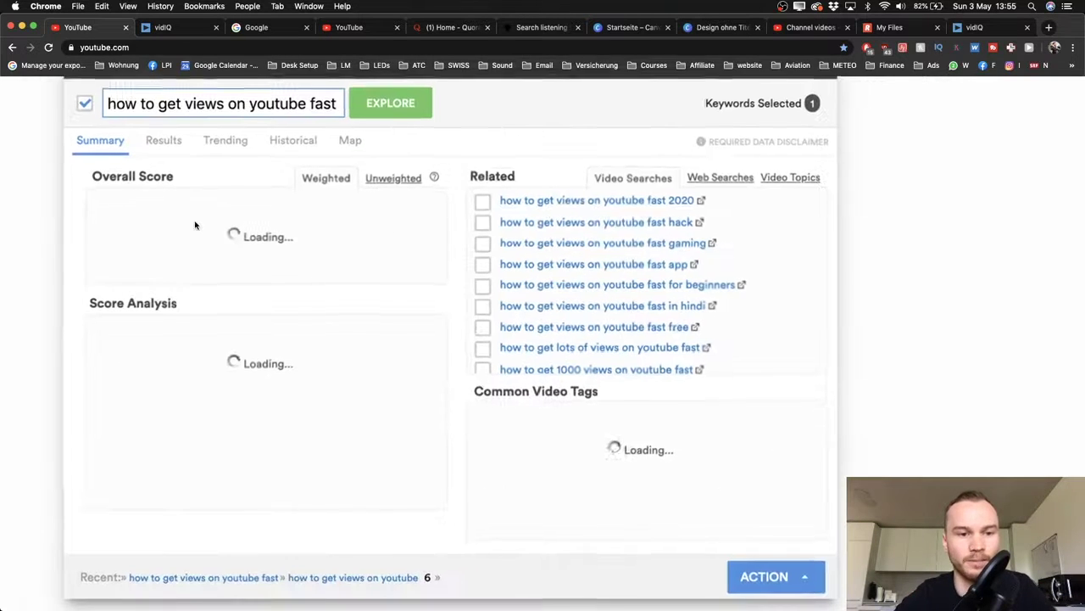
pyautogui.hscroll(-2, 194, 225)
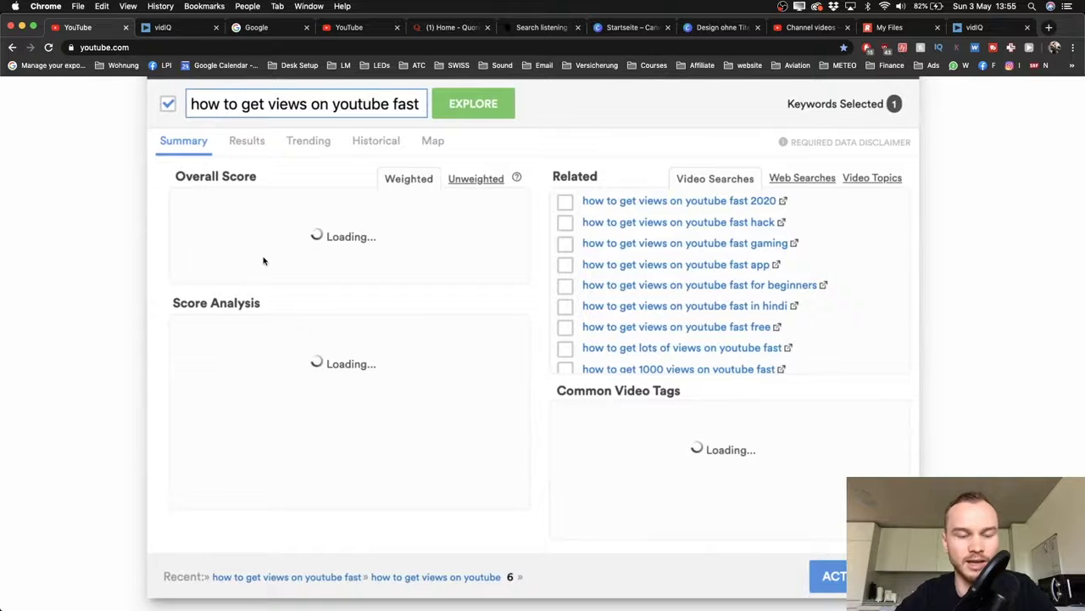
pyautogui.scroll(2, 263, 260)
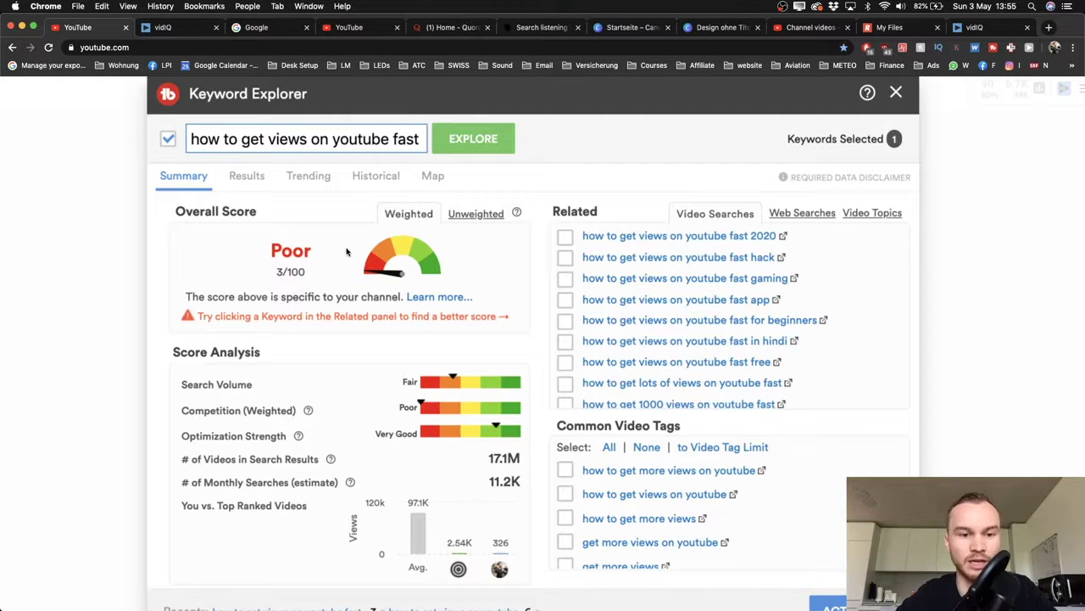
pyautogui.moveTo(277, 271); pyautogui.dragTo(320, 275)
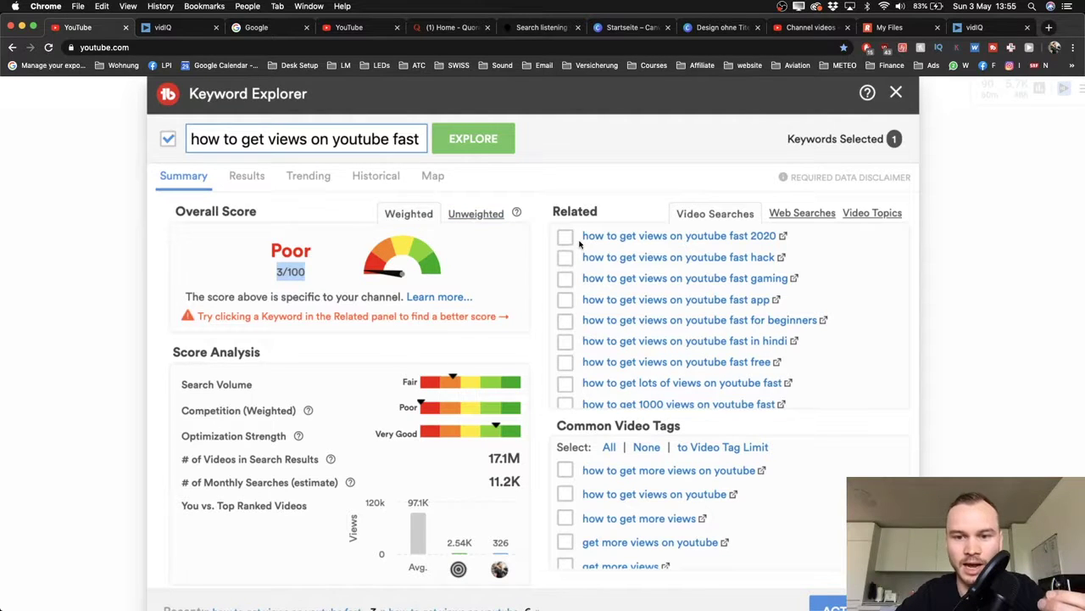
pyautogui.click(650, 237)
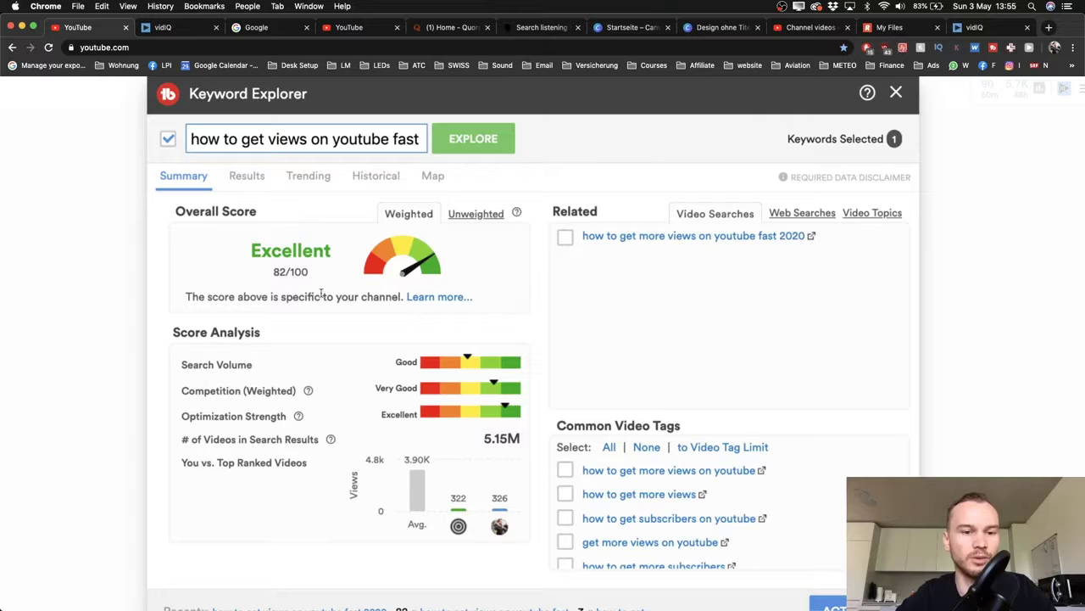
# - Highlight the Excellent 82/100 score and review the results for the 2020 keyword
pyautogui.moveTo(273, 271); pyautogui.dragTo(310, 272)
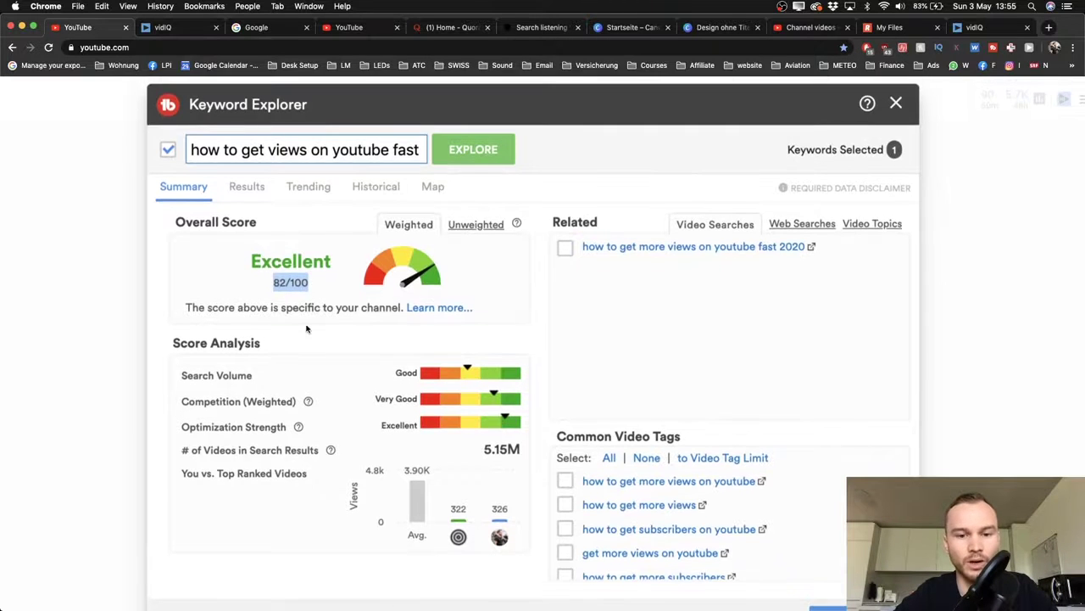
pyautogui.scroll(-2, 309, 328)
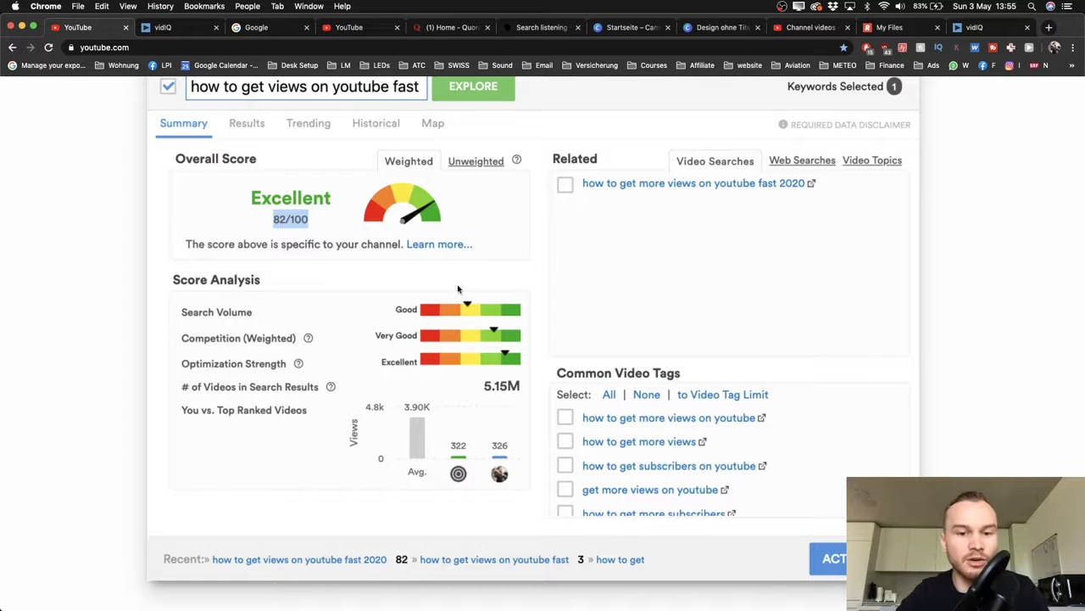
pyautogui.scroll(-1, 475, 305)
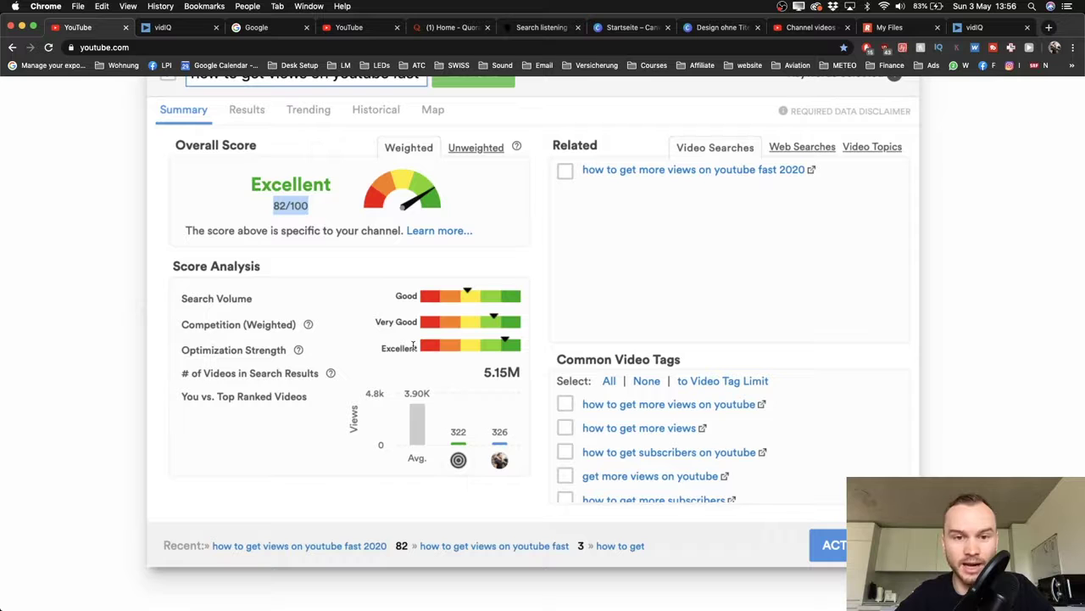
pyautogui.scroll(2, 413, 346)
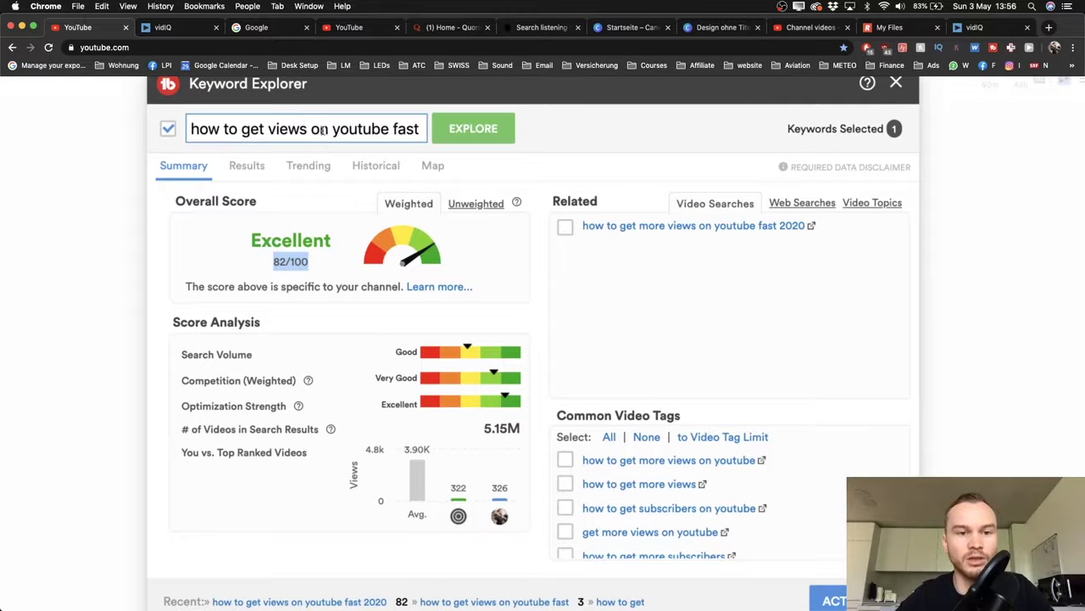
# - Zoom the browser out and select the full query 'how to get views on youtube fast 2020'
pyautogui.tripleClick(323, 130)
pyautogui.press('super+minus')
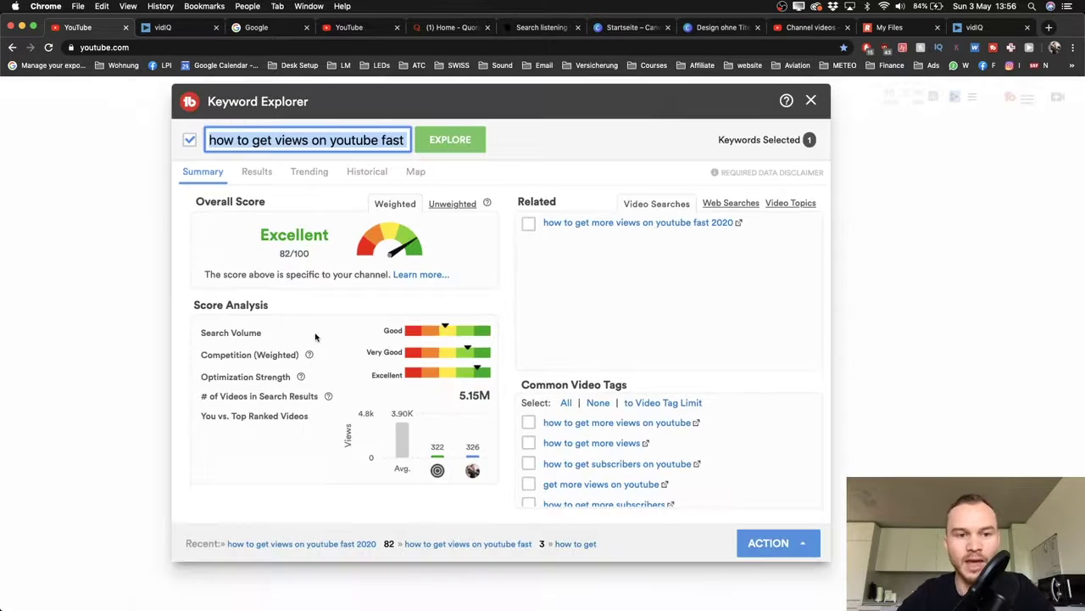
pyautogui.press('super+minus')
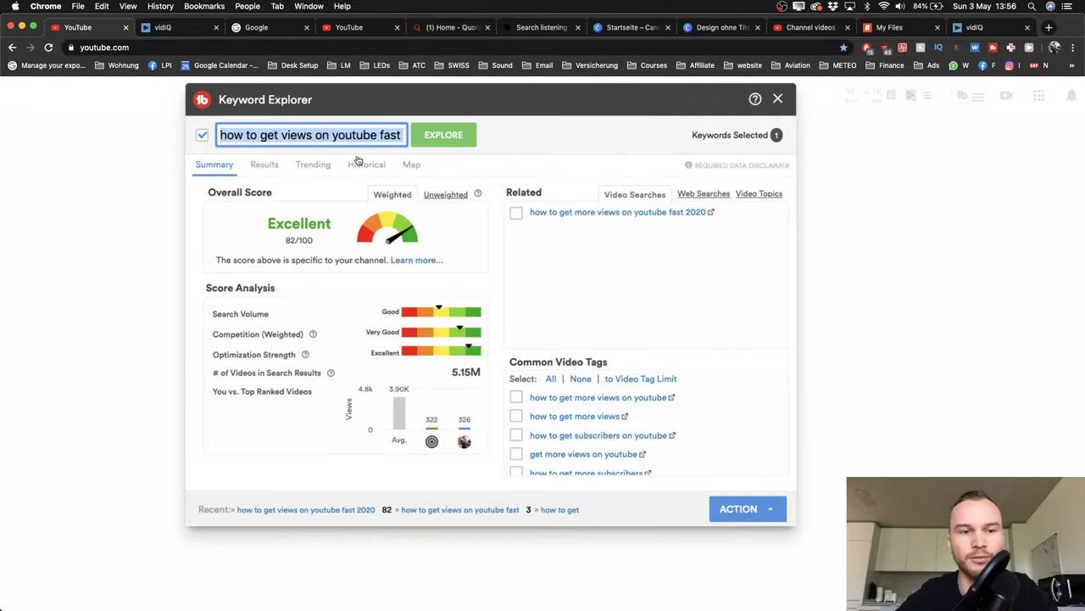
pyautogui.click(278, 135)
pyautogui.press('super+z')
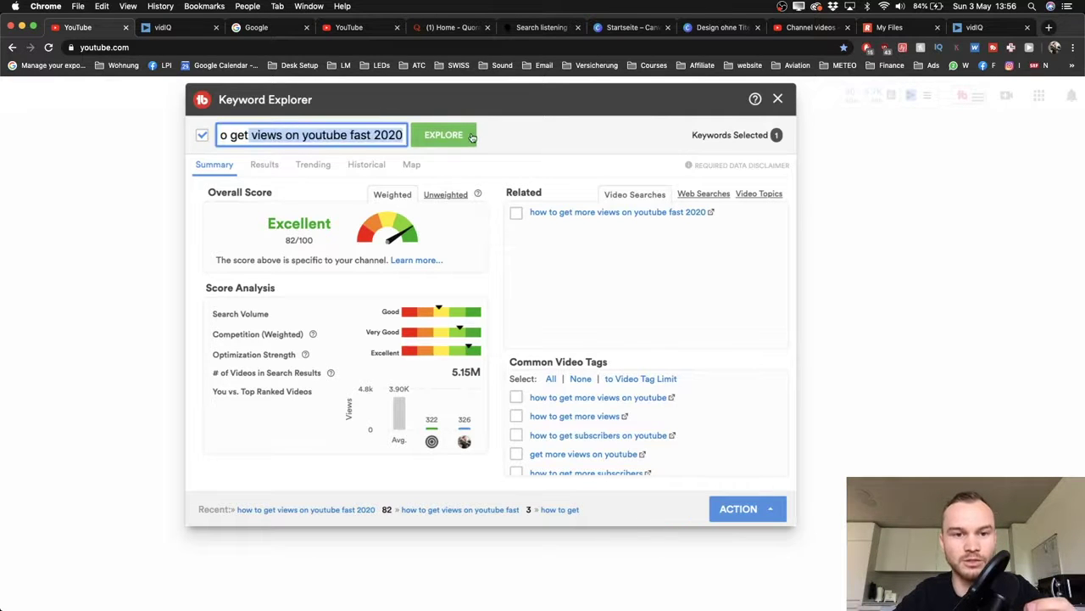
pyautogui.click(350, 137)
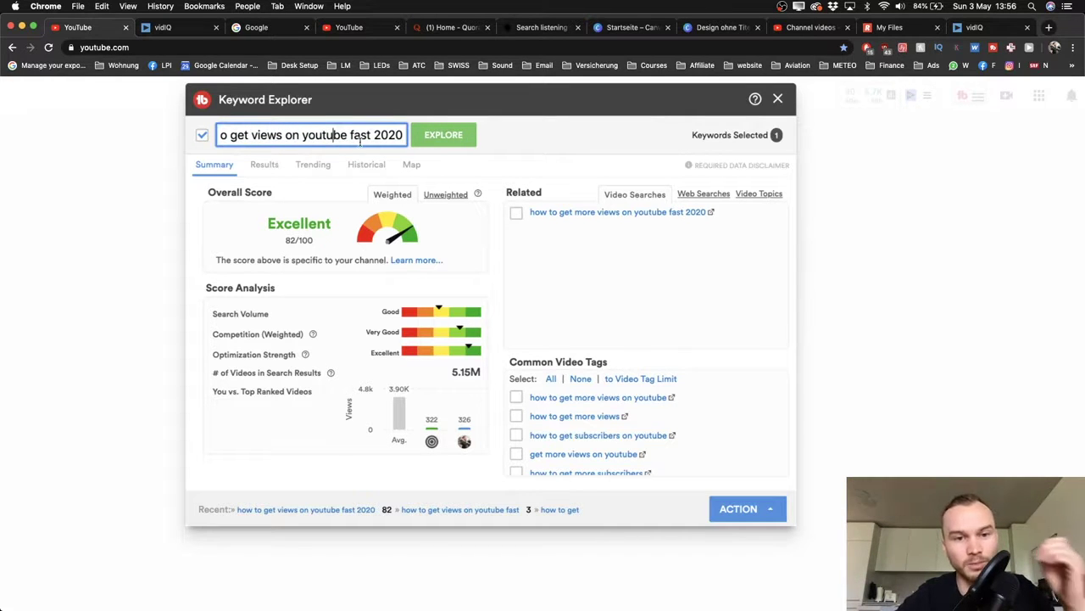
pyautogui.press('Left')
pyautogui.press('Left')
pyautogui.press('Left')
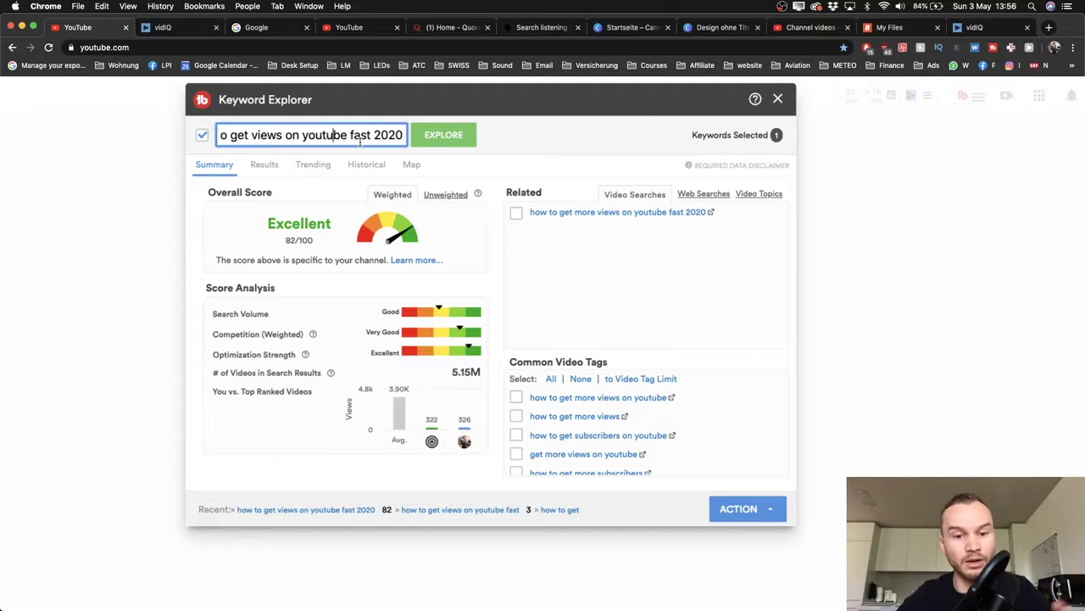
pyautogui.press('Up')
pyautogui.press('Down')
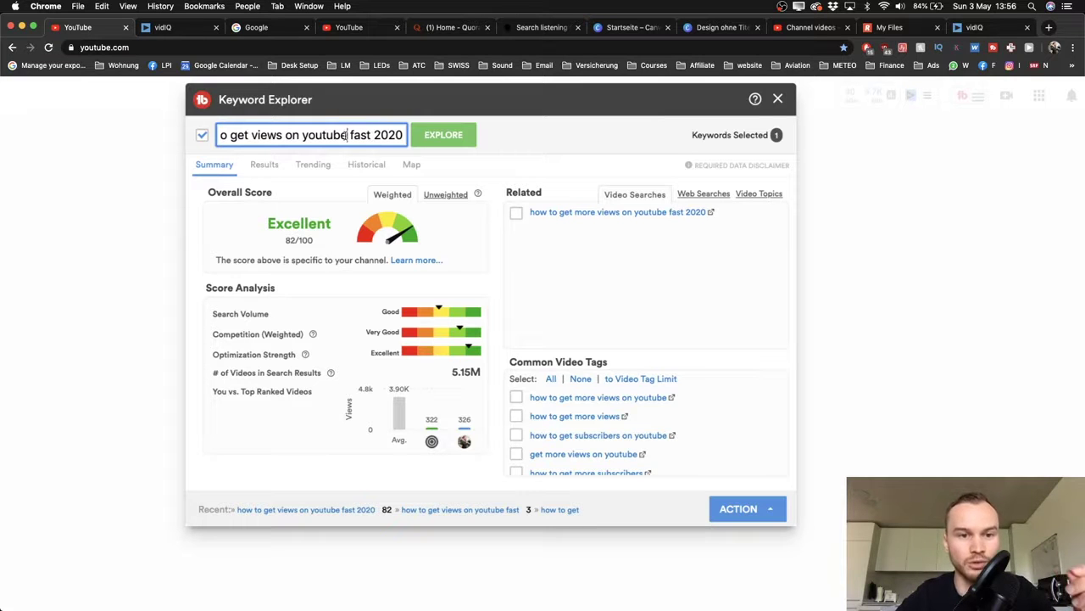
pyautogui.moveTo(348, 135); pyautogui.dragTo(181, 141)
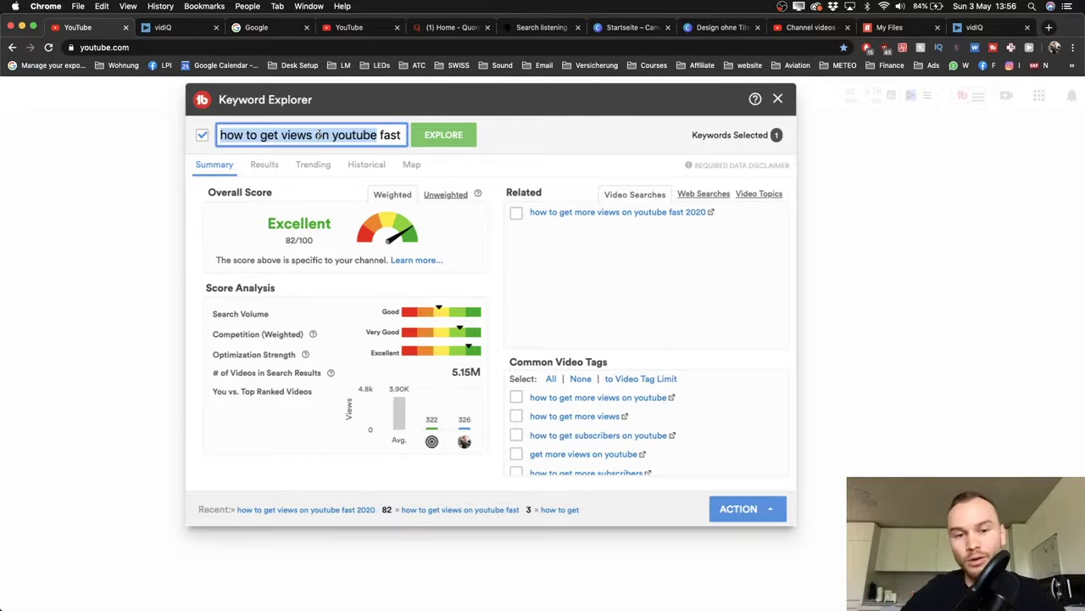
pyautogui.click(223, 135)
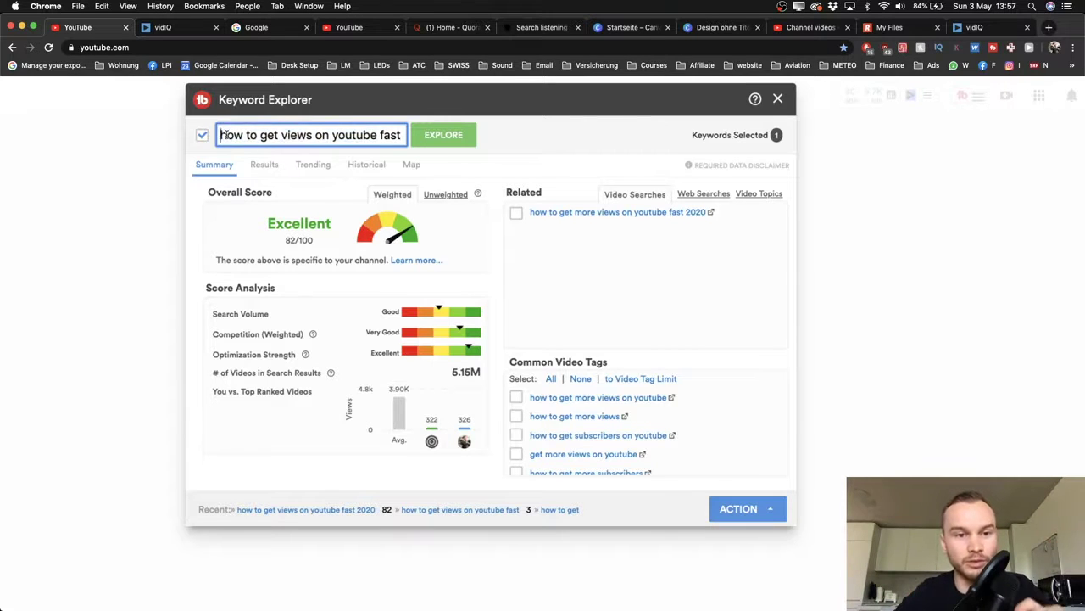
pyautogui.press('super+z')
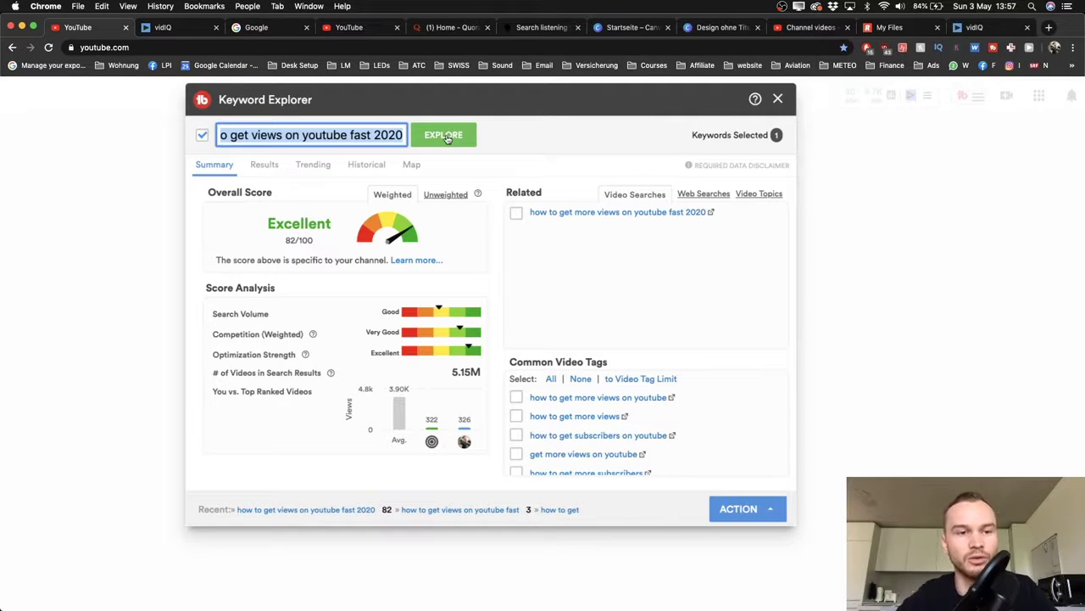
# - Open vidIQ's Keyword Research page in its own tab via the vidIQ search icon
pyautogui.click(182, 30)
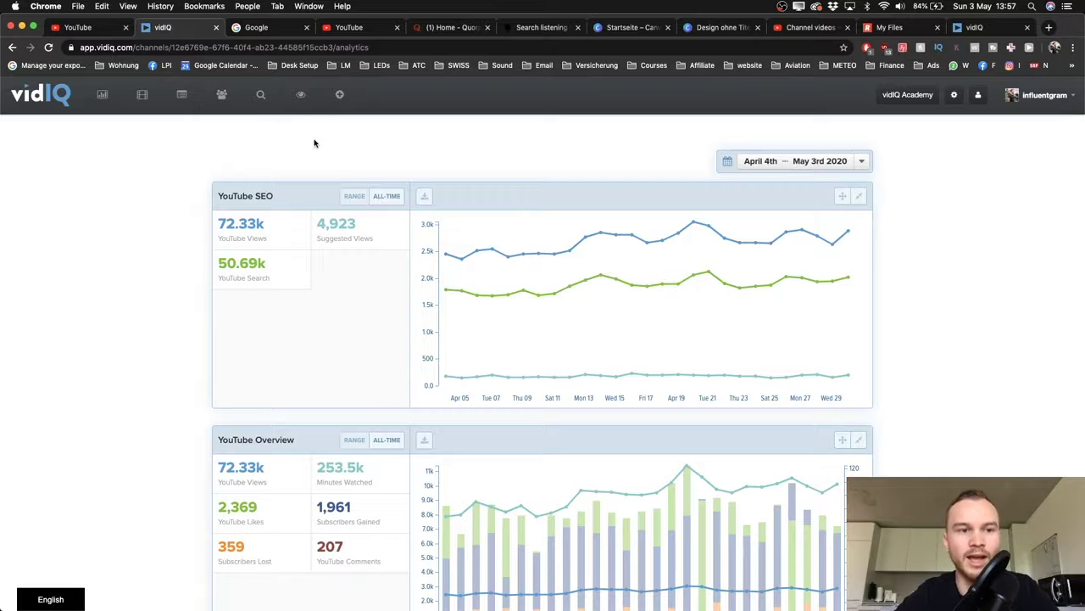
pyautogui.click(262, 96)
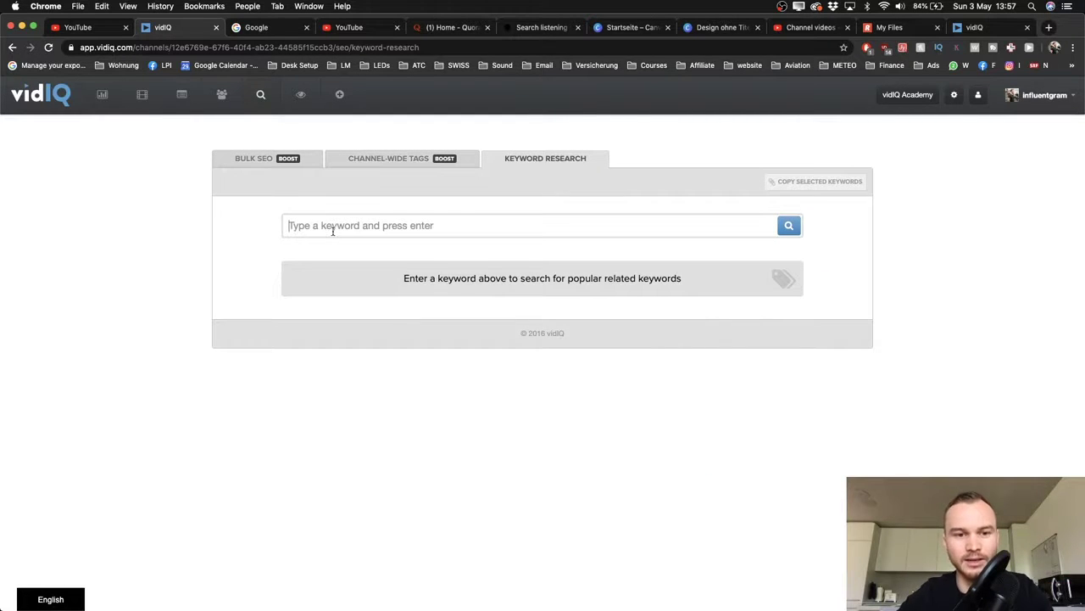
pyautogui.click(85, 27)
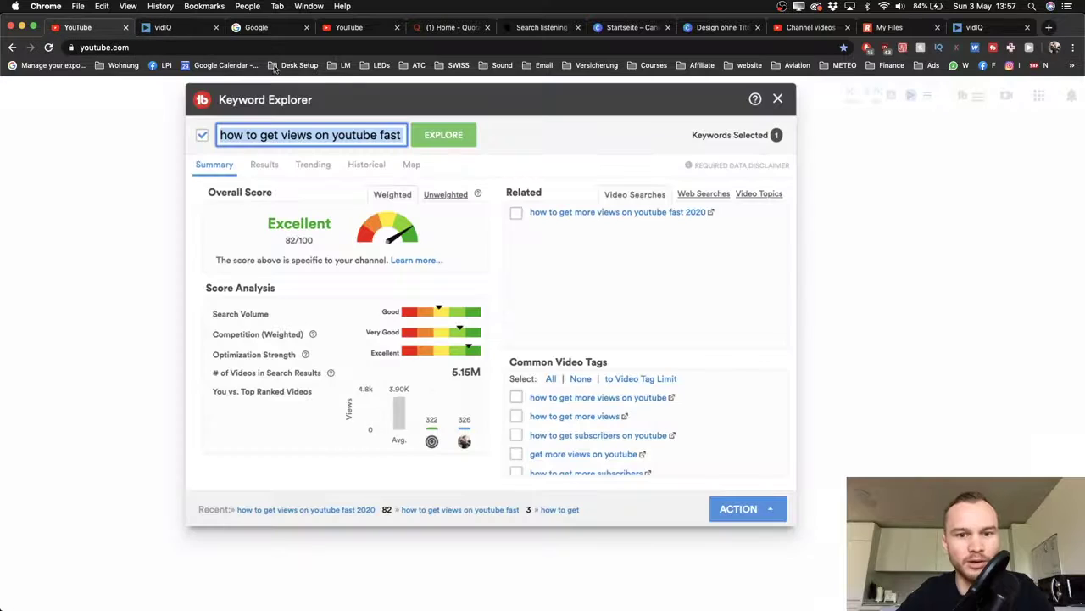
pyautogui.click(165, 27)
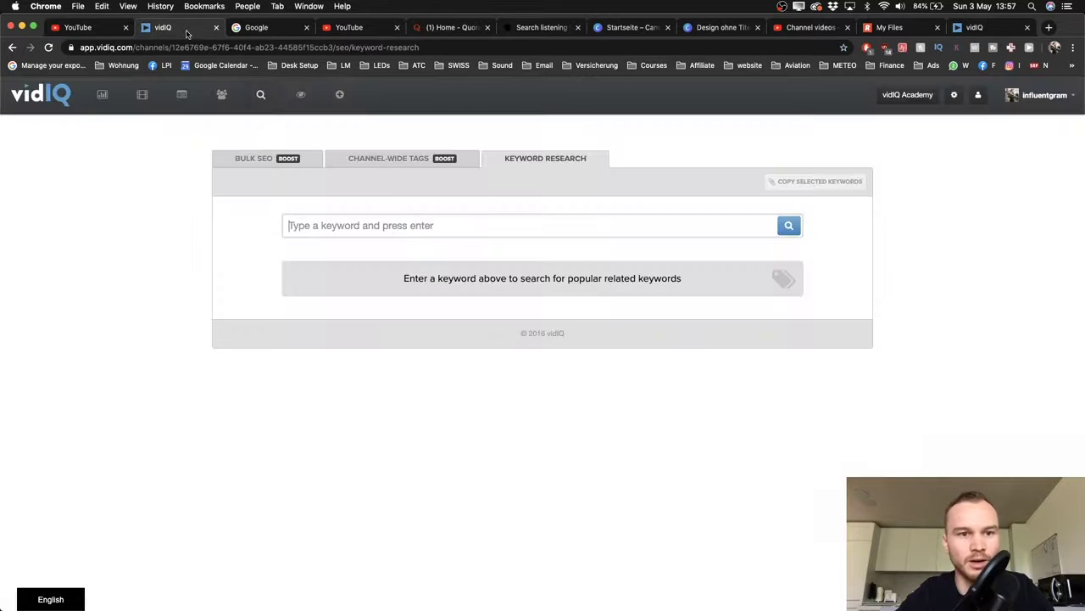
# - Paste 'how to get views on youtube fast 2020' into vidIQ Keyword Research and search
pyautogui.click(340, 226)
pyautogui.write('how to get views on youtube fast 2020')
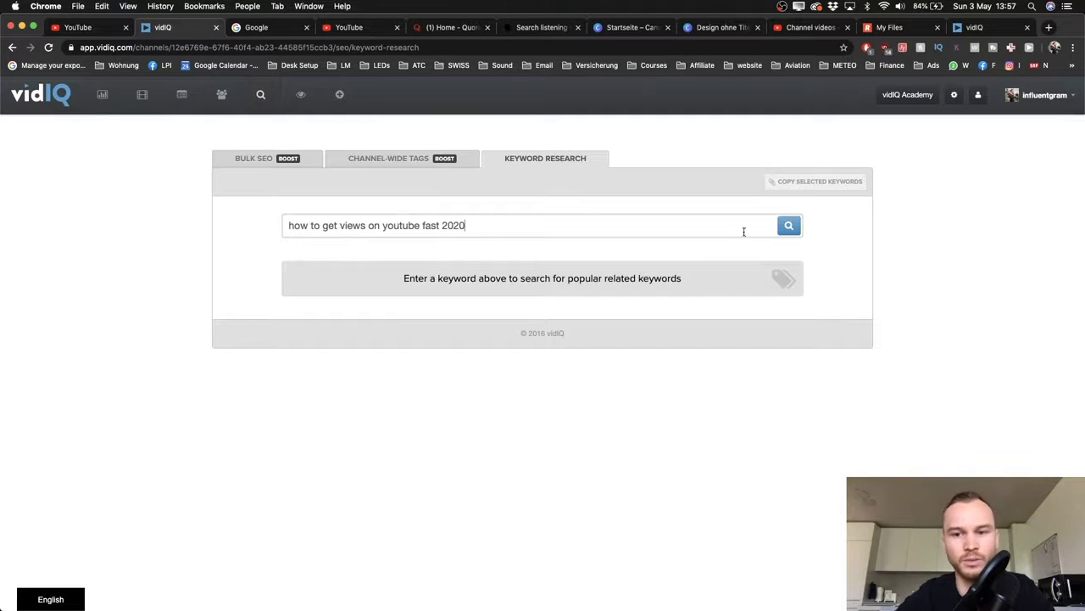
pyautogui.click(789, 228)
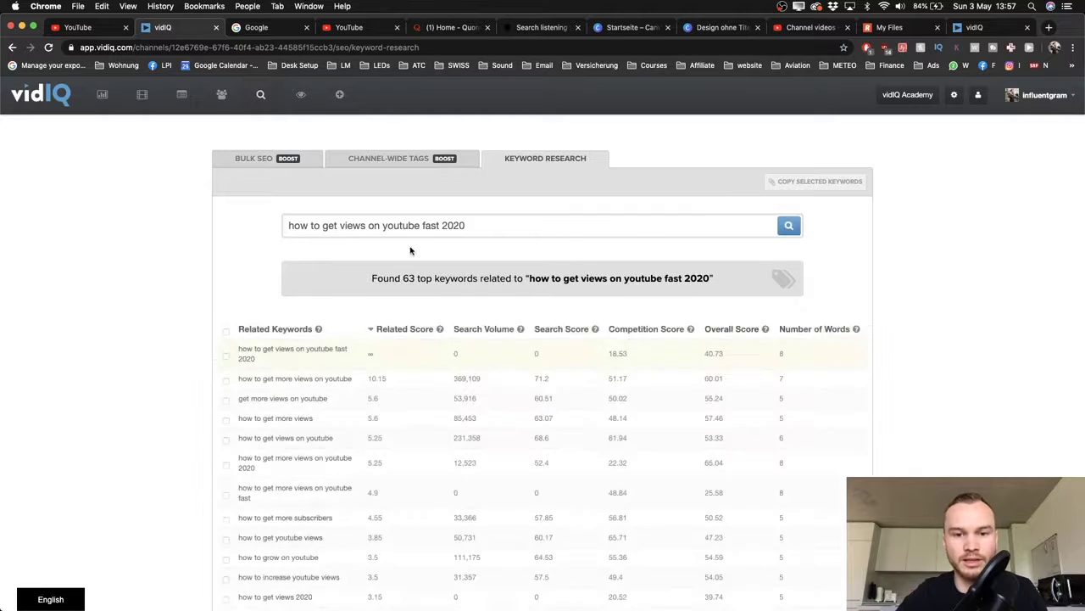
pyautogui.scroll(-3, 410, 247)
pyautogui.scroll(-1, 410, 248)
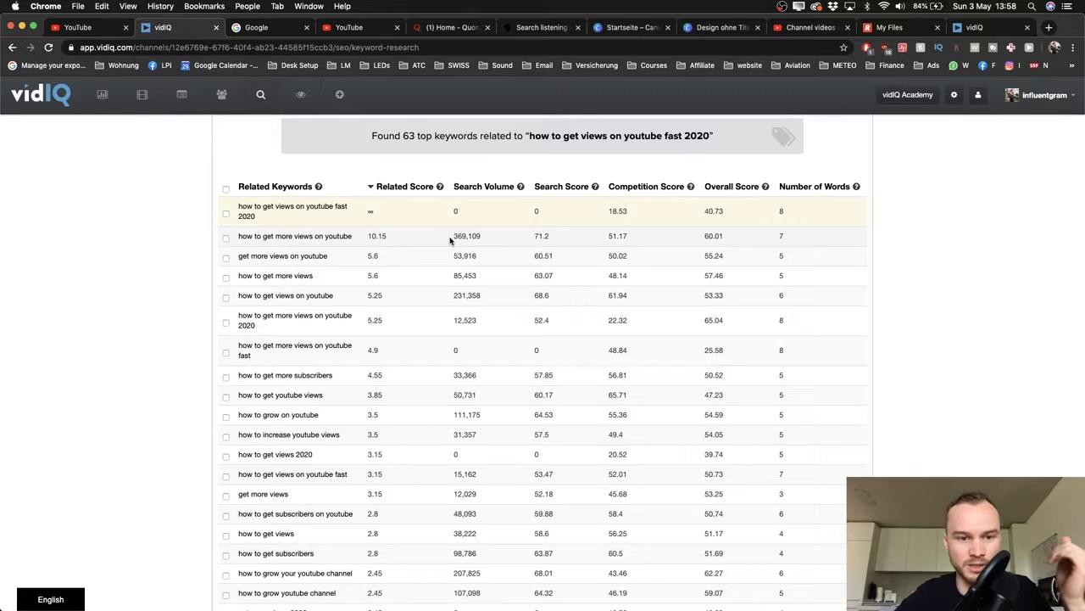
# - Scroll the Related Keywords table, marking 'how to get more subscribers', 'how to get youtube views', 'how to grow on youtube'
pyautogui.moveTo(237, 208); pyautogui.dragTo(298, 222)
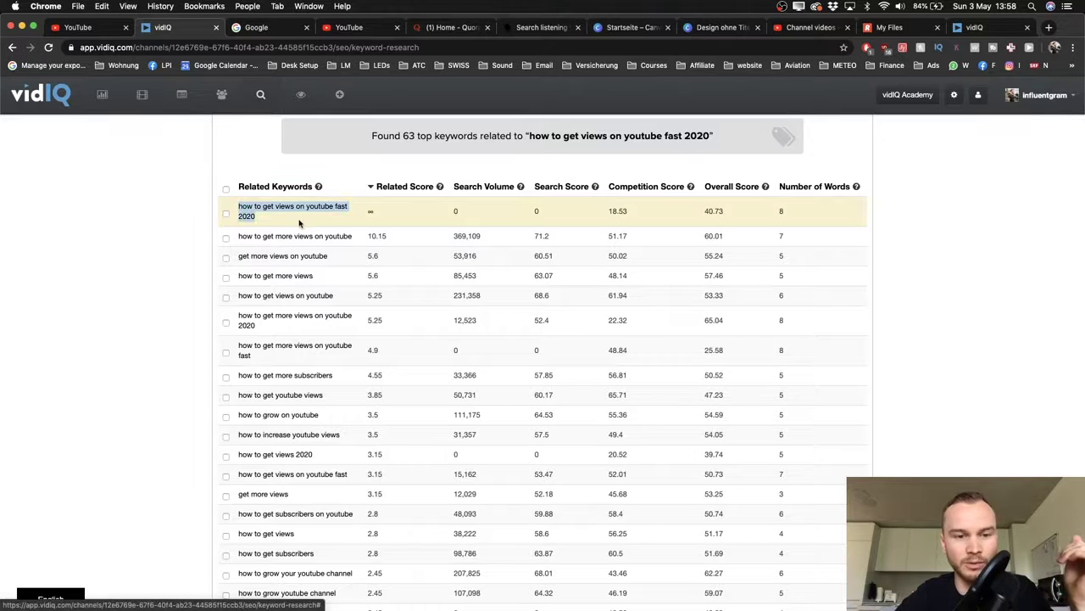
pyautogui.scroll(-1, 300, 222)
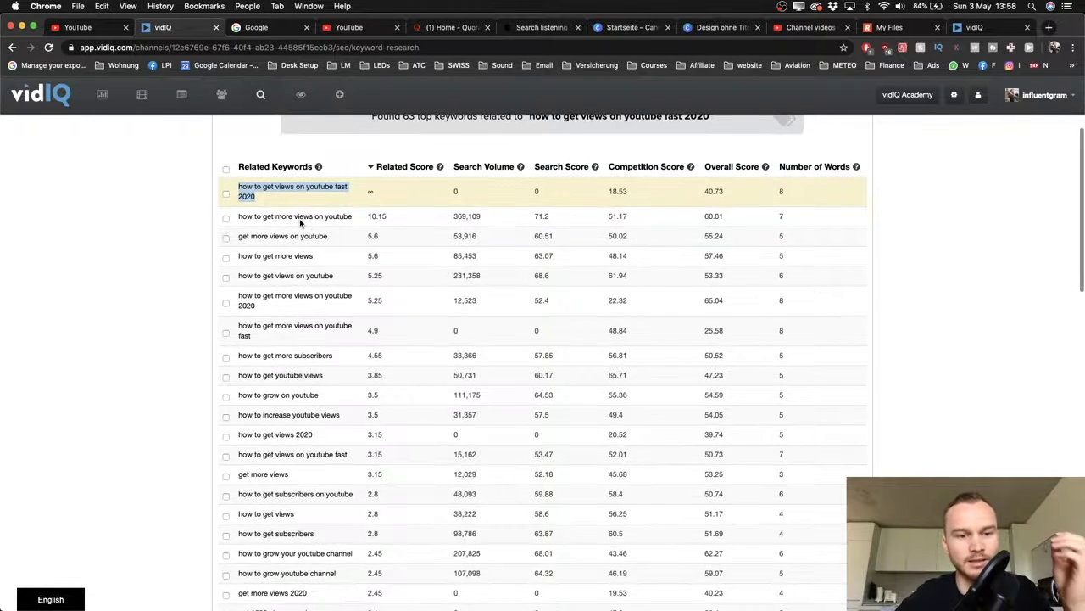
pyautogui.scroll(-1, 300, 222)
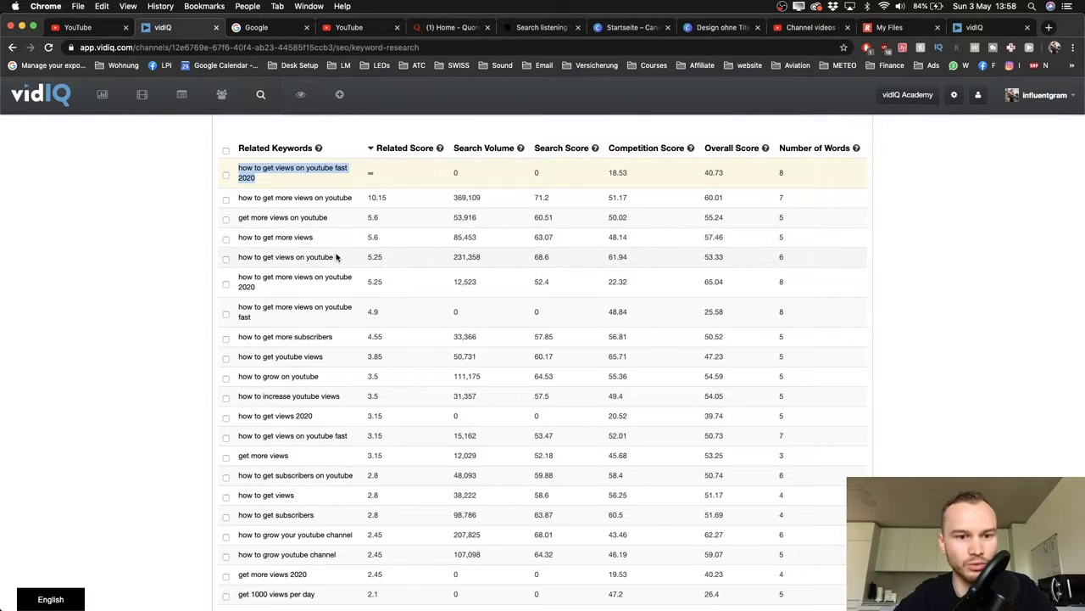
pyautogui.scroll(-1, 289, 290)
pyautogui.moveTo(279, 301); pyautogui.dragTo(240, 289)
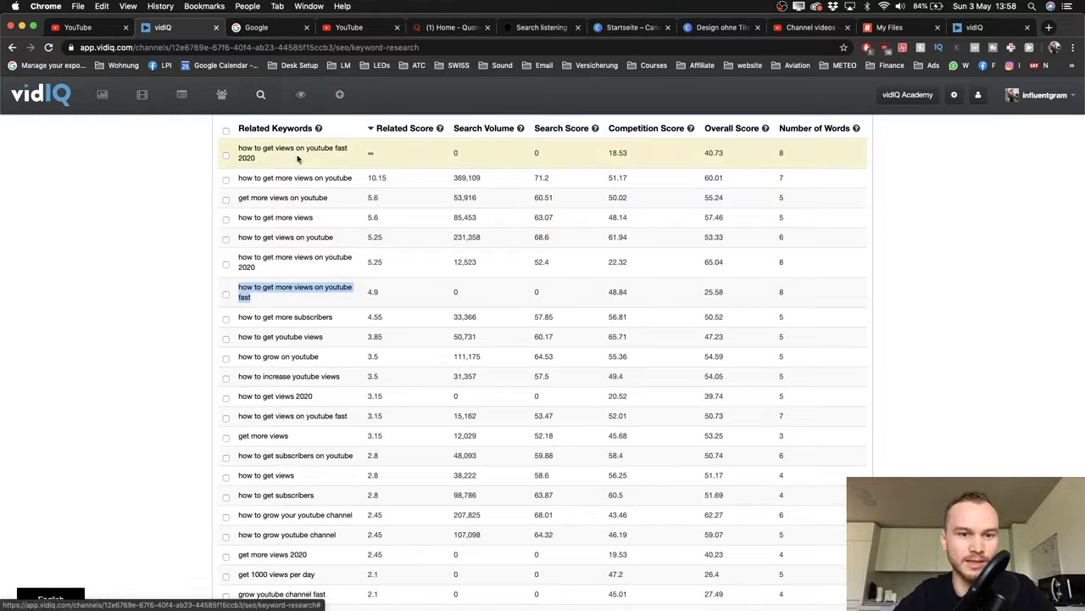
pyautogui.scroll(-3, 297, 155)
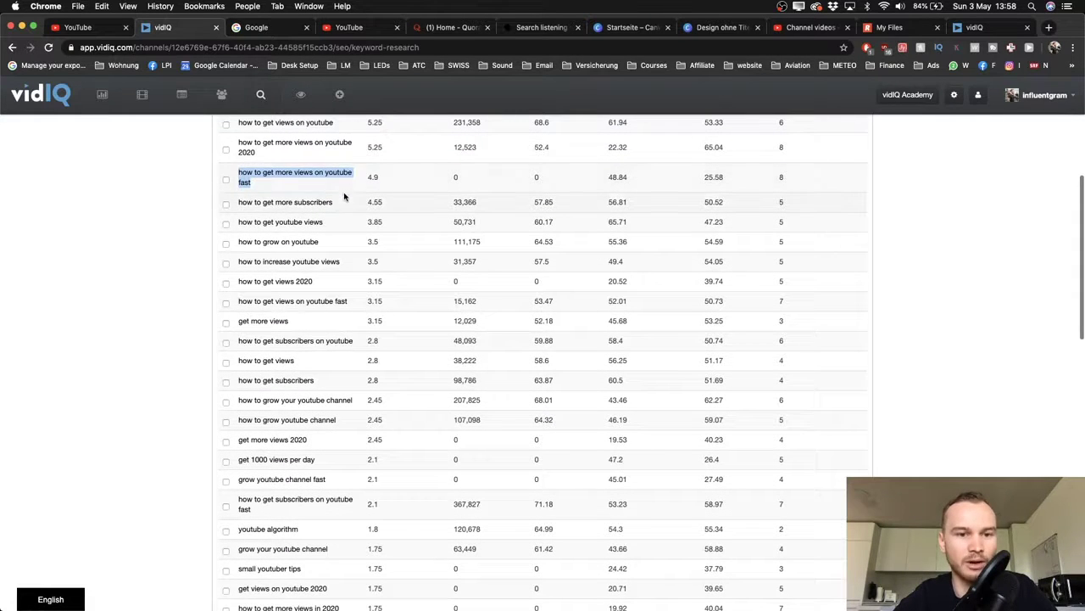
pyautogui.moveTo(334, 202); pyautogui.dragTo(238, 203)
pyautogui.moveTo(338, 222); pyautogui.dragTo(240, 223)
pyautogui.moveTo(321, 243); pyautogui.dragTo(235, 245)
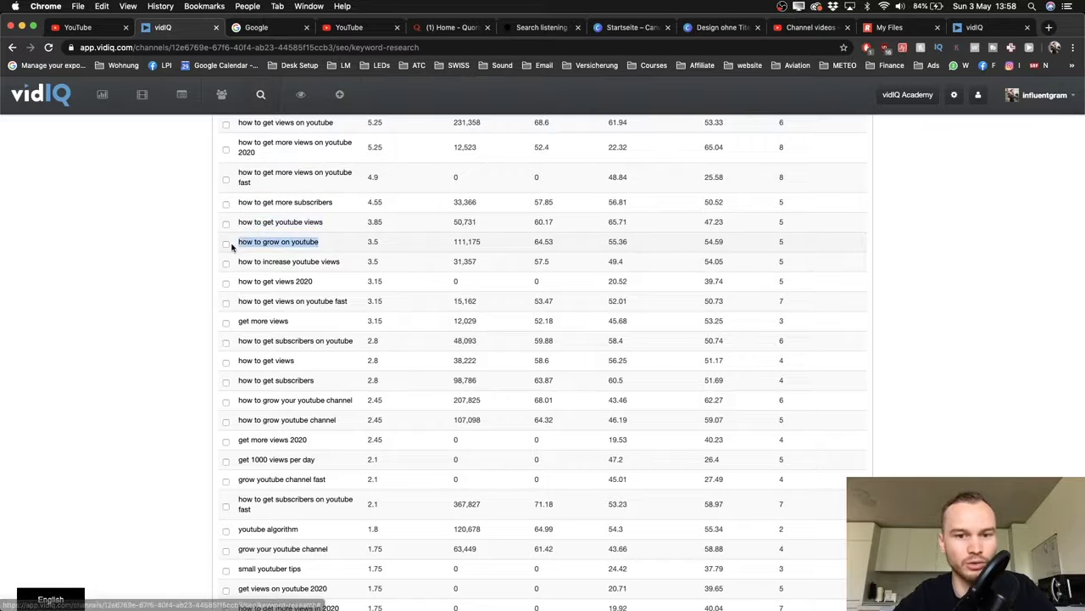
pyautogui.scroll(1, 492, 235)
pyautogui.scroll(3, 510, 291)
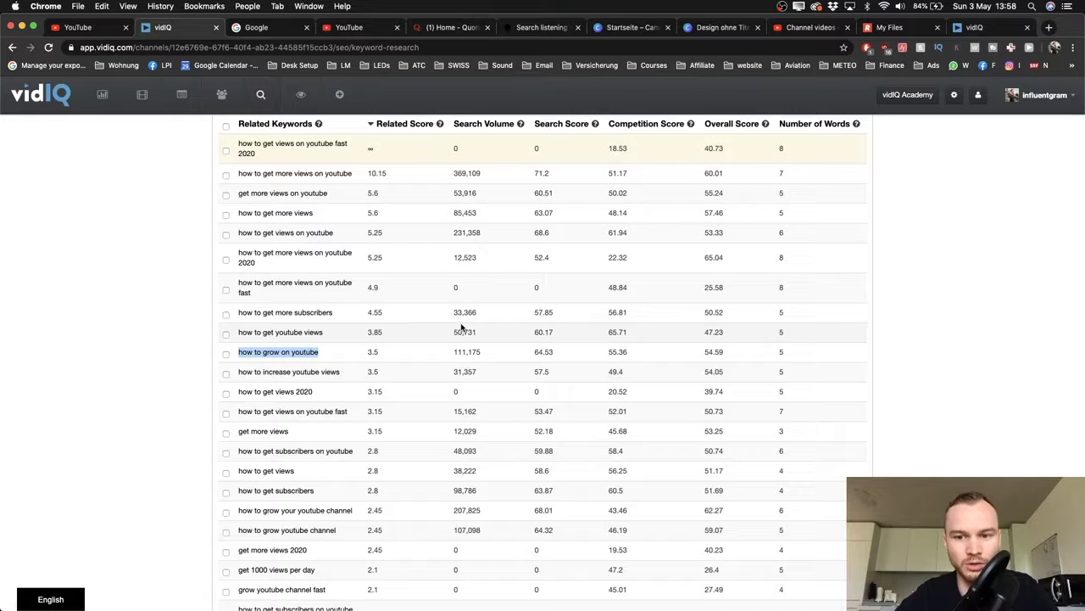
pyautogui.scroll(2, 563, 327)
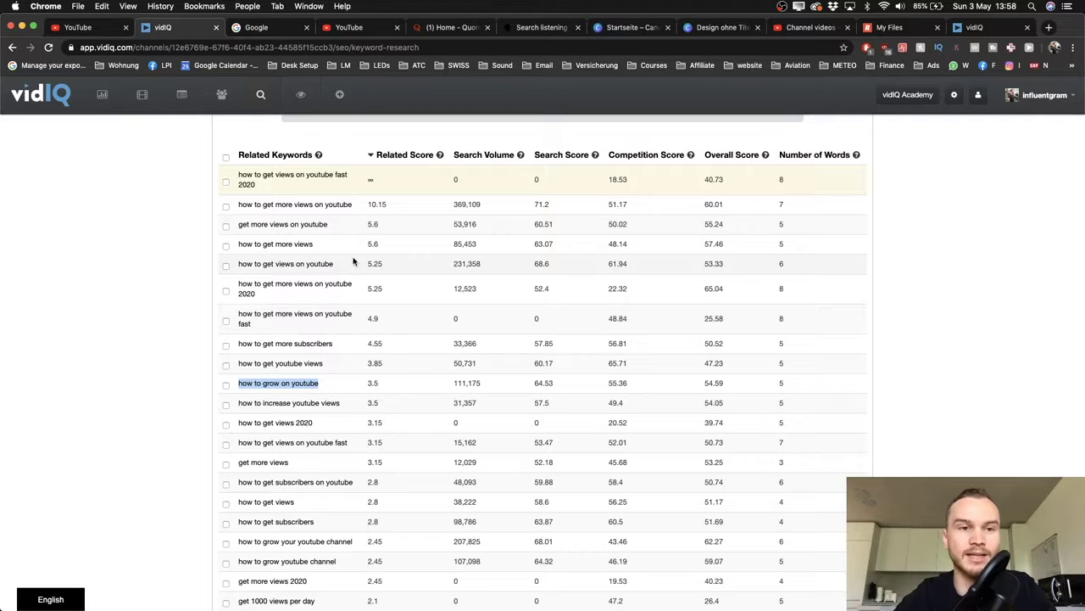
# - Return to the full-screen slides and advance to '2. Content research' on audience retention
pyautogui.hotkey('ctrl', 'Left')
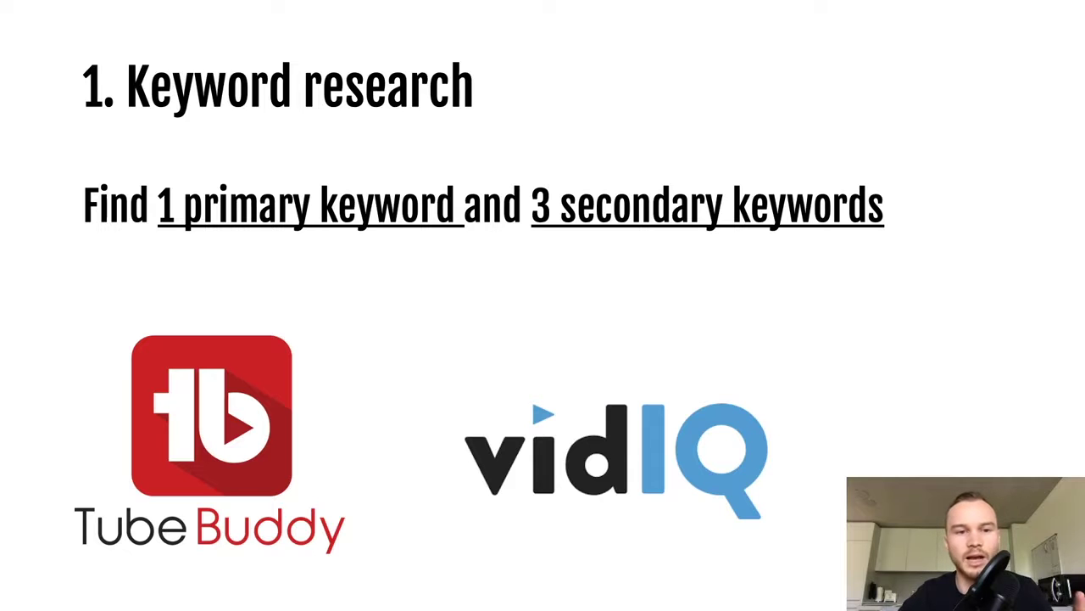
pyautogui.press('Right')
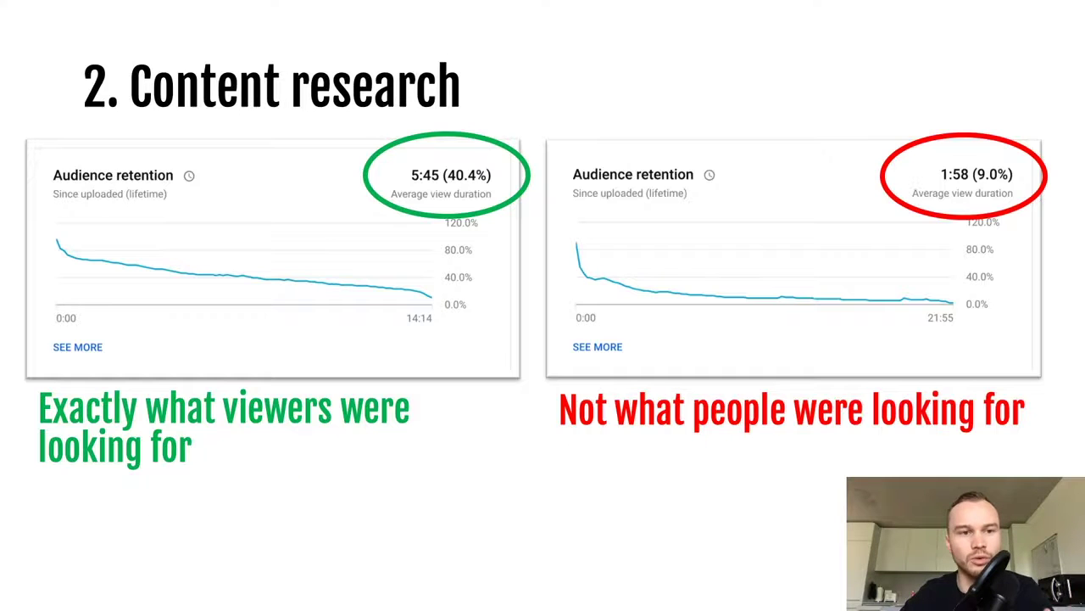
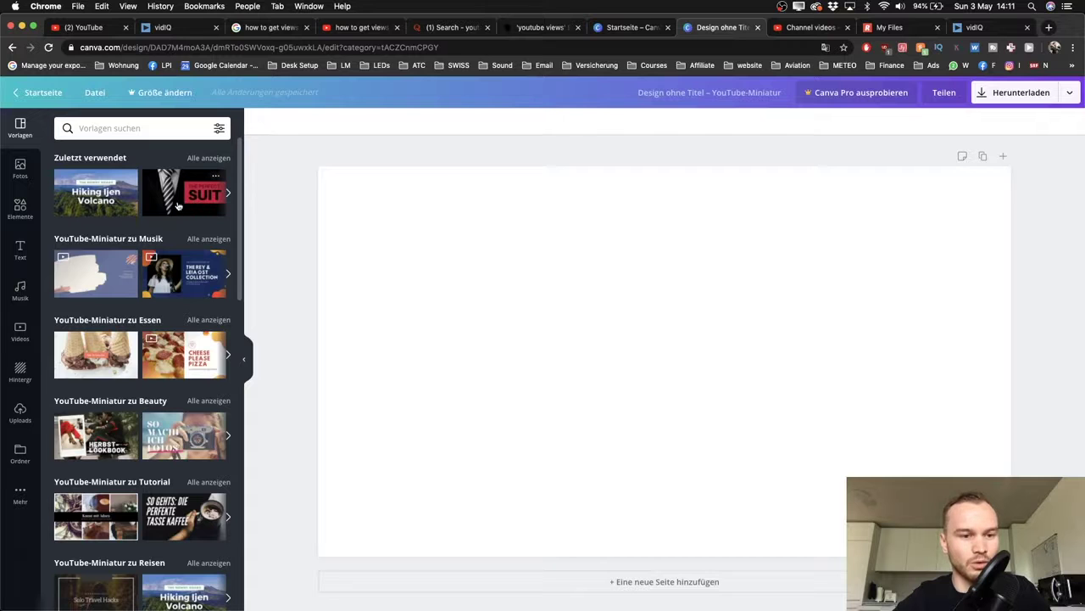
# - Apply the SO MACHE ICH FOTOS template and change its headline to TRAVELING
pyautogui.scroll(-1, 157, 288)
pyautogui.scroll(-5, 157, 288)
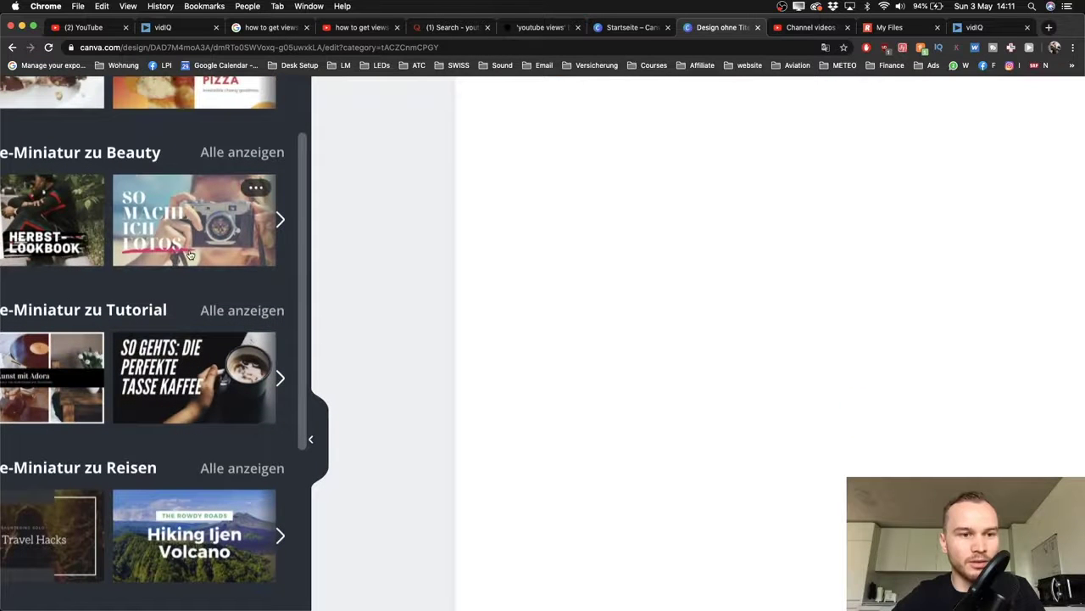
pyautogui.click(222, 240)
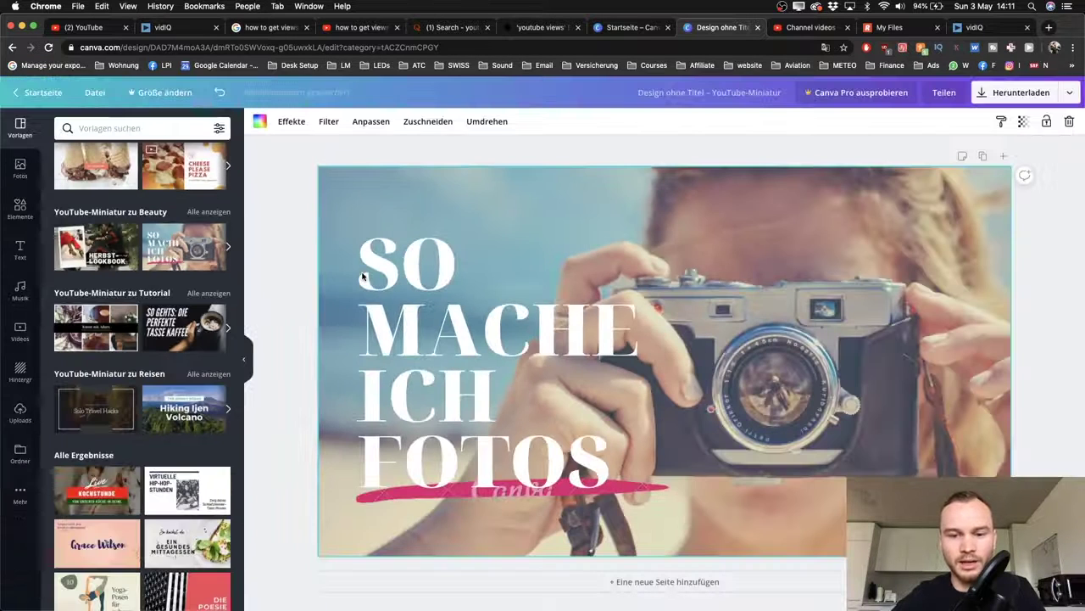
pyautogui.doubleClick(409, 305)
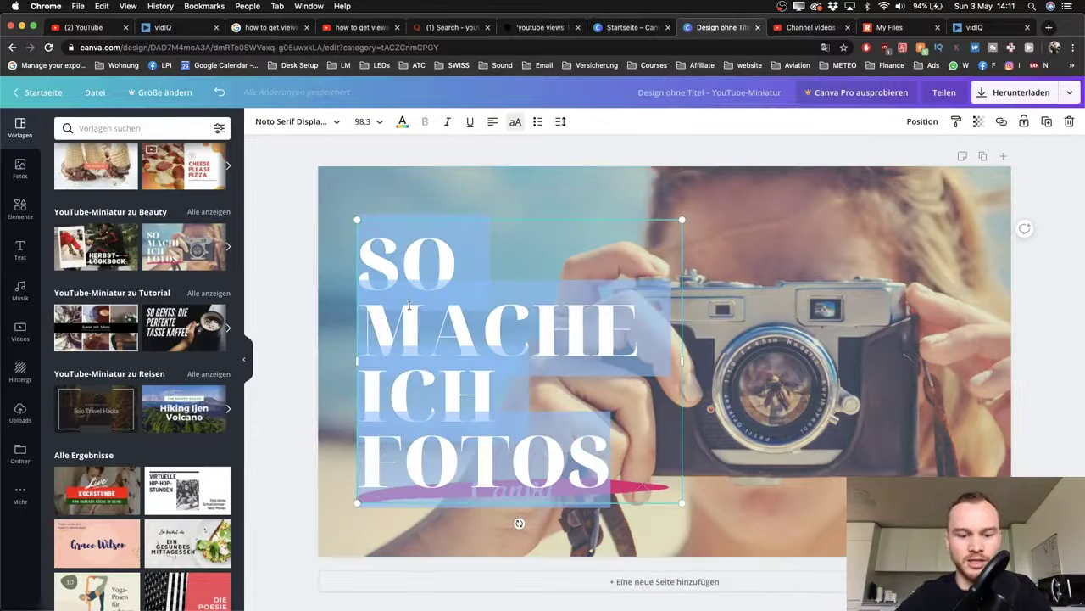
pyautogui.write('TRAVELING')
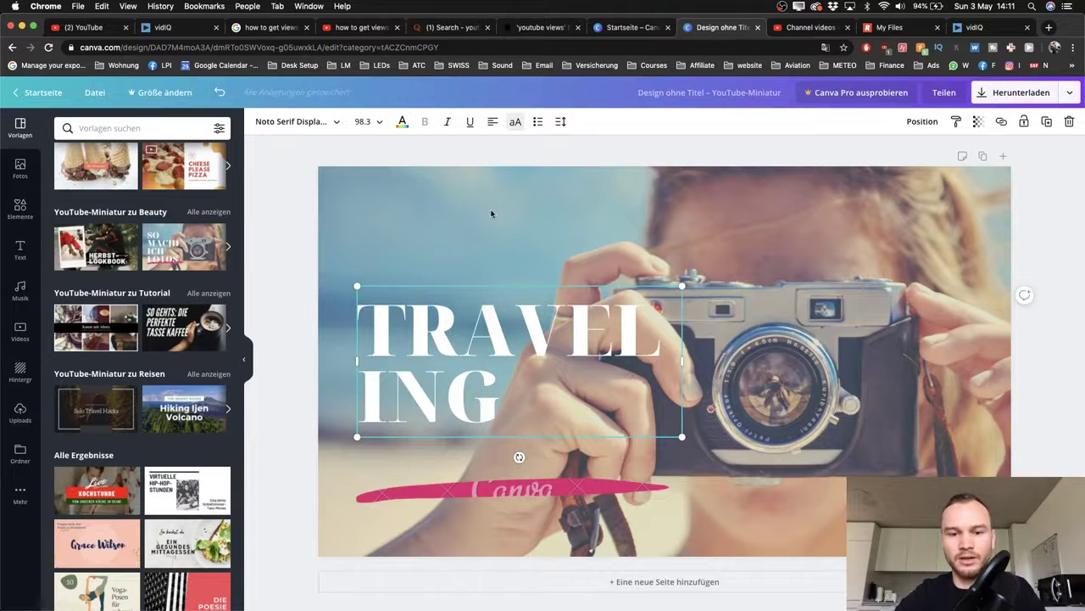
# - Swap the design to the Hiking Ijen Volcano template
pyautogui.scroll(4, 168, 265)
pyautogui.scroll(1, 168, 265)
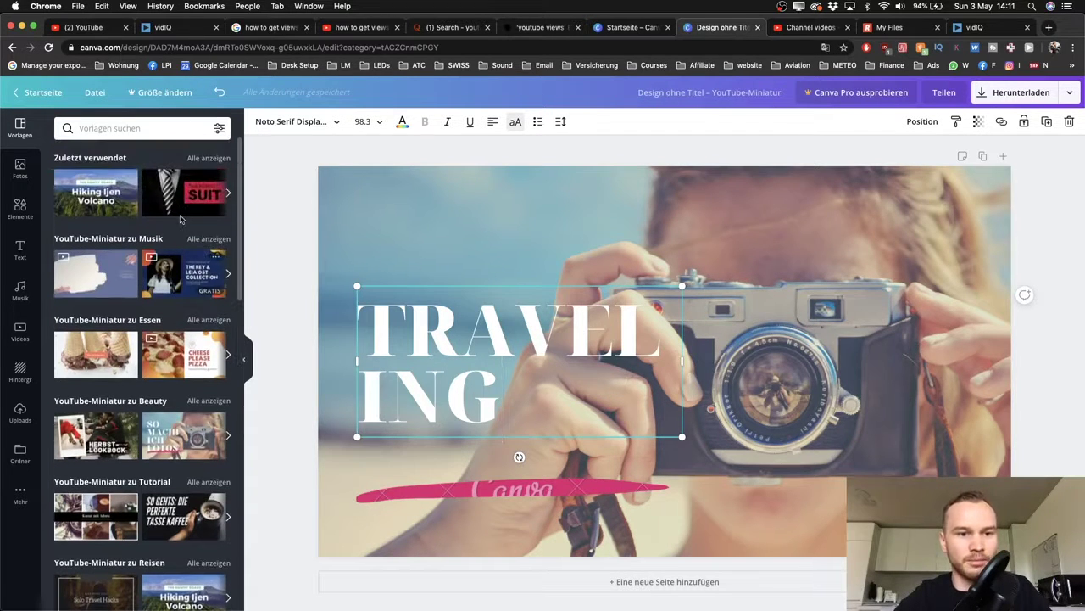
pyautogui.scroll(-5, 178, 280)
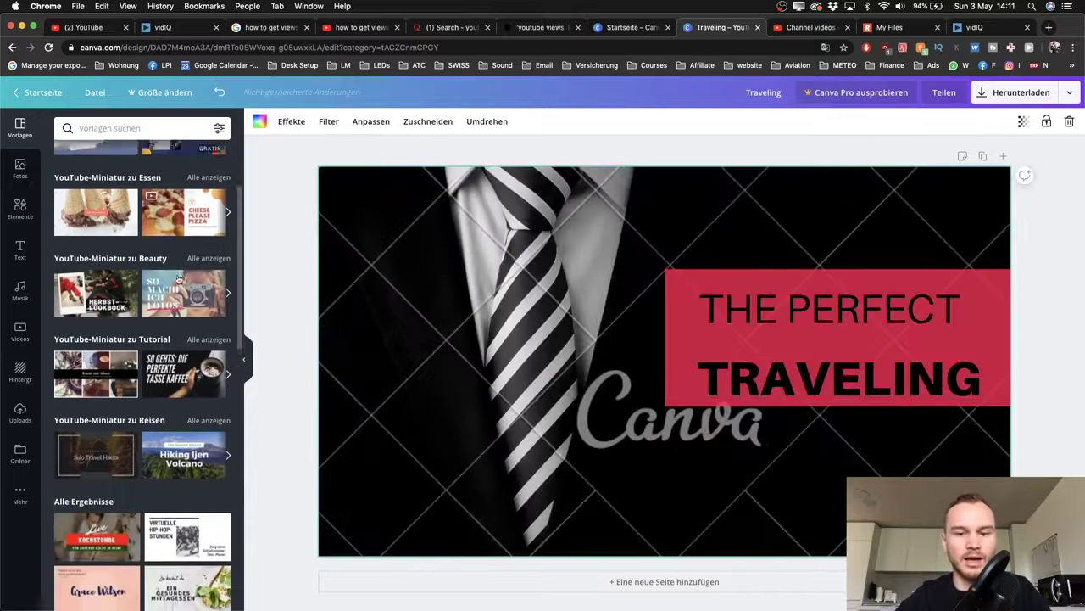
pyautogui.click(179, 373)
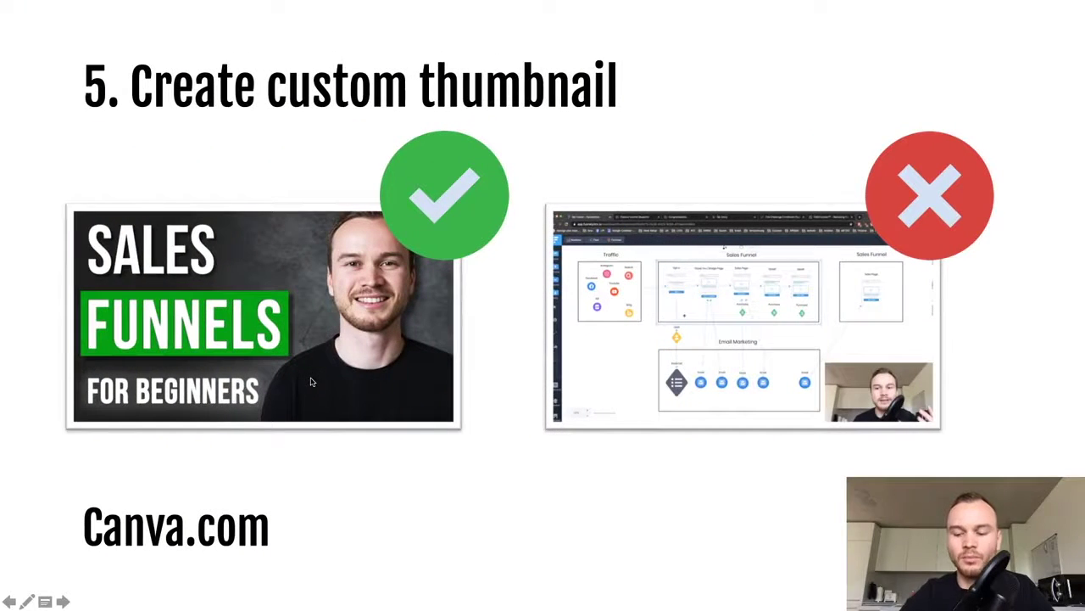
# - Advance the slideshow to the '6. Upload and optimize' slide
pyautogui.press('Right')
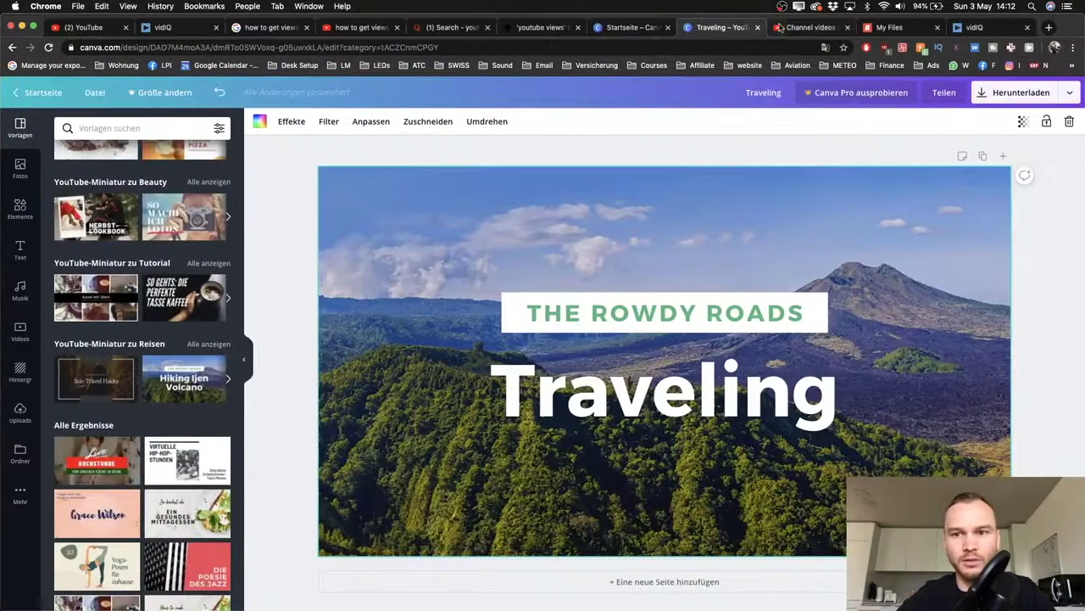
# - Go to the Channel videos page and bring up the Sales Funnels draft's details
pyautogui.click(796, 28)
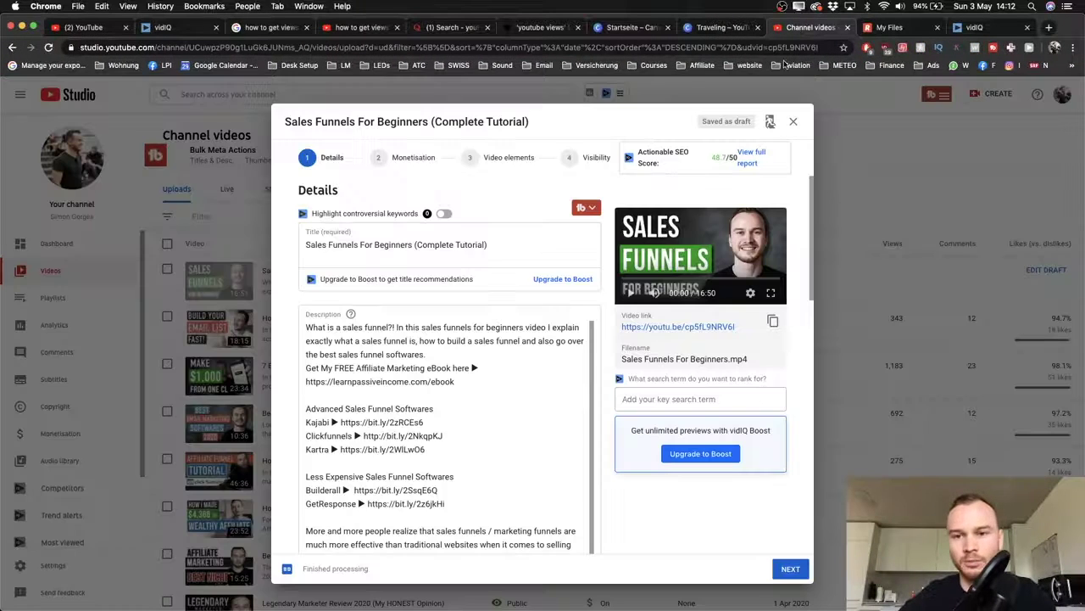
pyautogui.scroll(5, 861, 128)
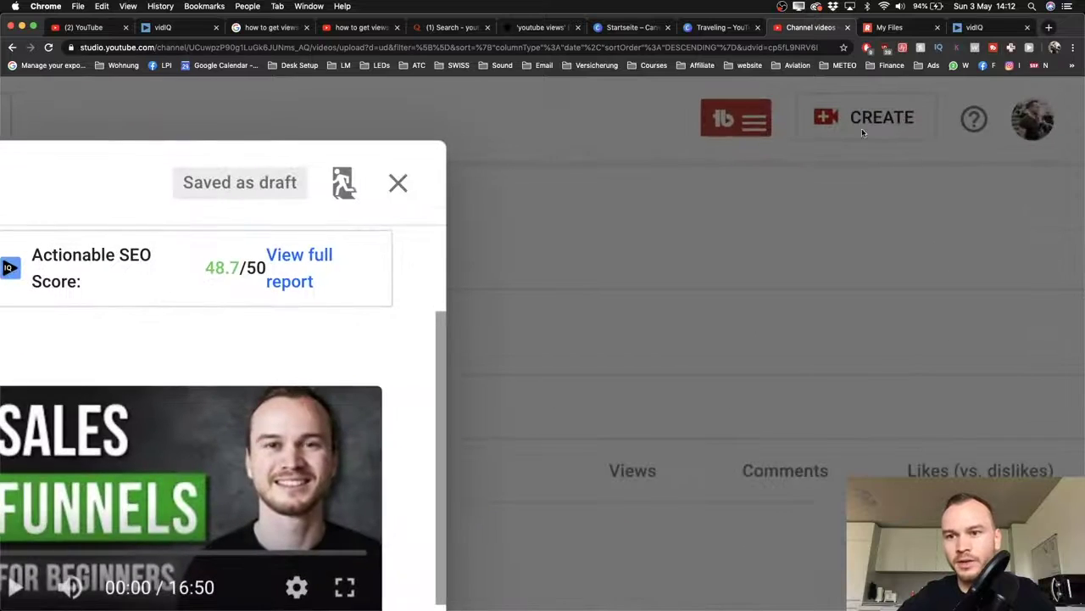
pyautogui.scroll(-3, 870, 124)
pyautogui.scroll(-5, 870, 125)
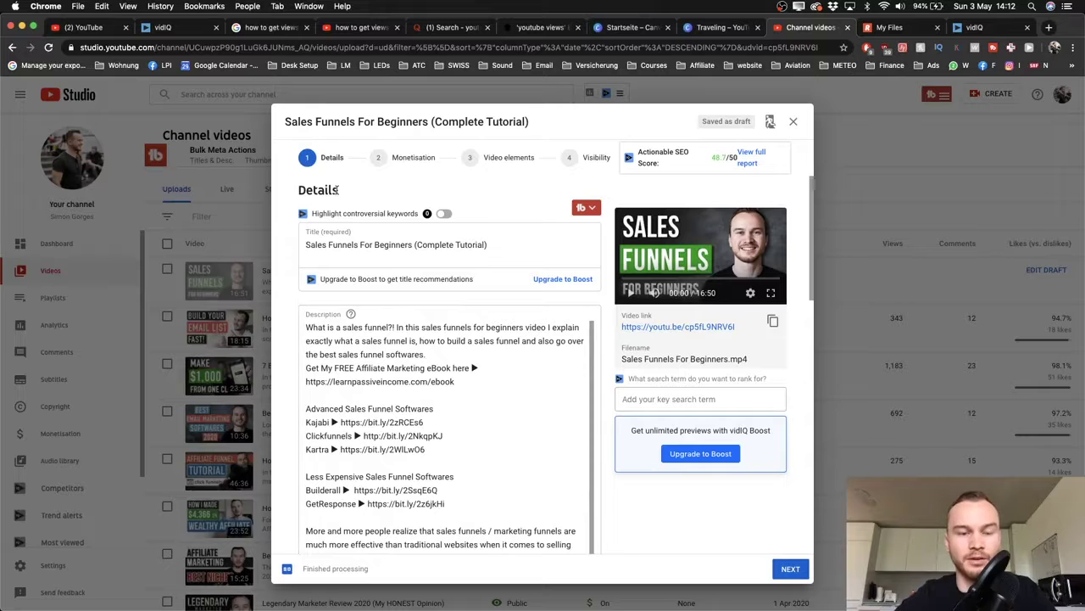
# - Highlight the title keywords 'Sales Funnels For Beginners' and 'Complete Tutorial' in turn
pyautogui.moveTo(306, 245); pyautogui.dragTo(488, 244)
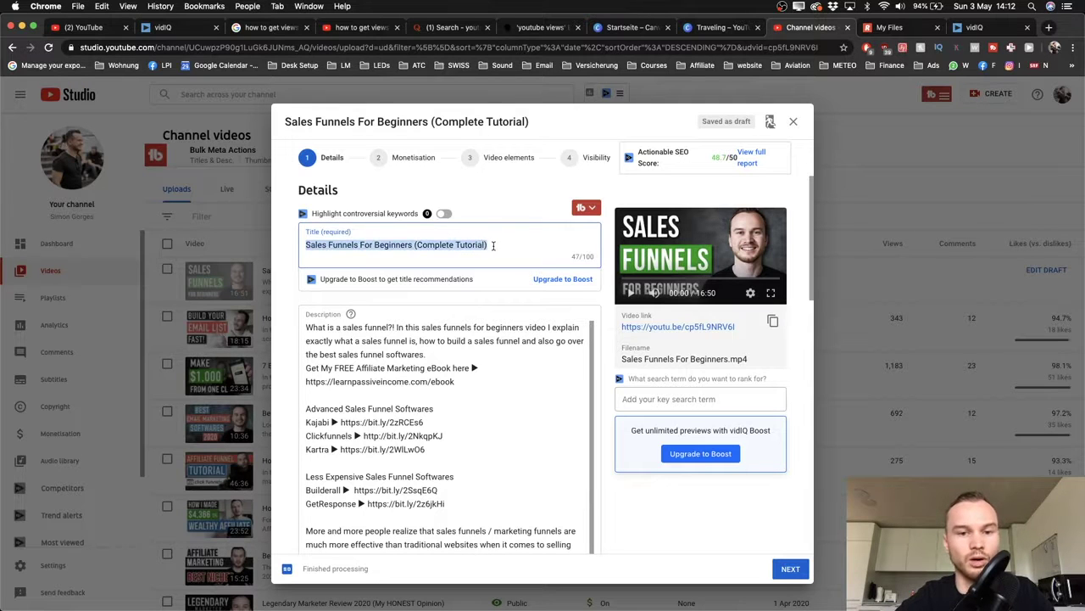
pyautogui.click(322, 245)
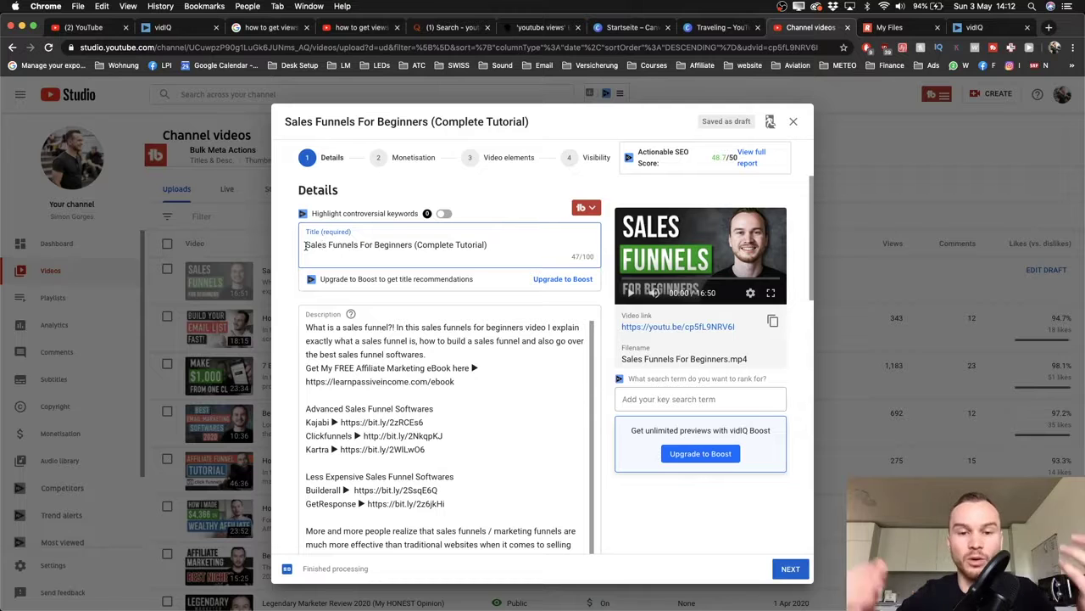
pyautogui.moveTo(305, 245); pyautogui.dragTo(411, 248)
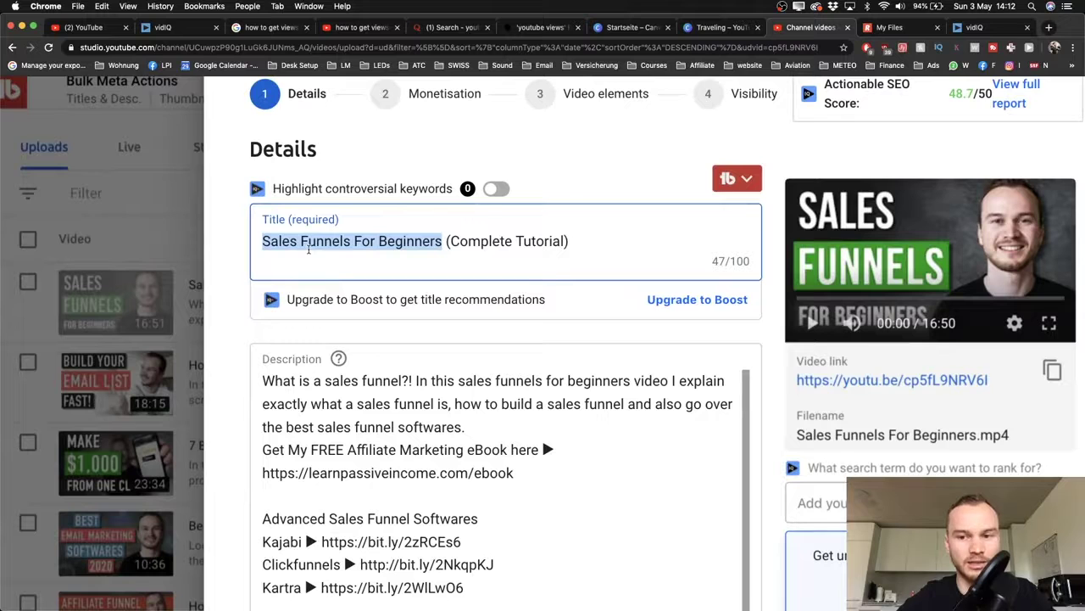
pyautogui.click(266, 242)
pyautogui.moveTo(262, 241); pyautogui.dragTo(445, 242)
pyautogui.click(446, 243)
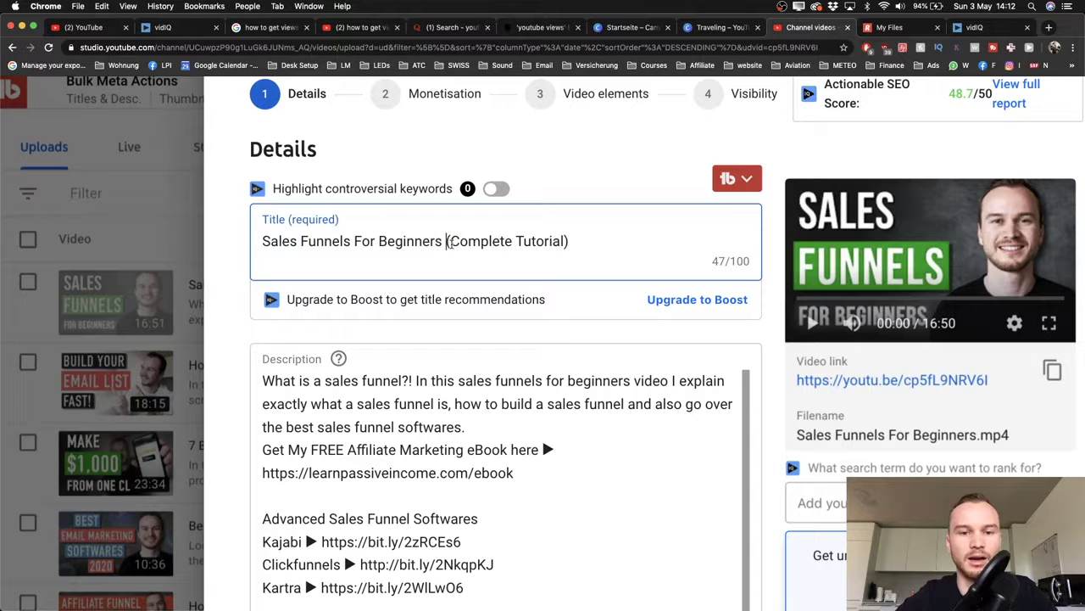
pyautogui.moveTo(448, 241); pyautogui.dragTo(558, 241)
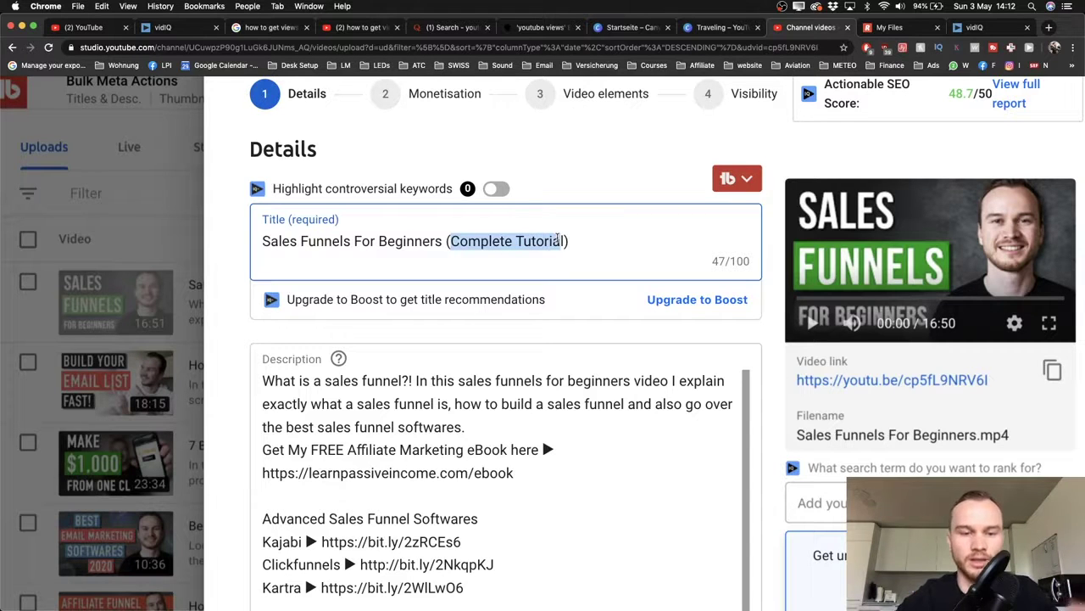
pyautogui.click(591, 235)
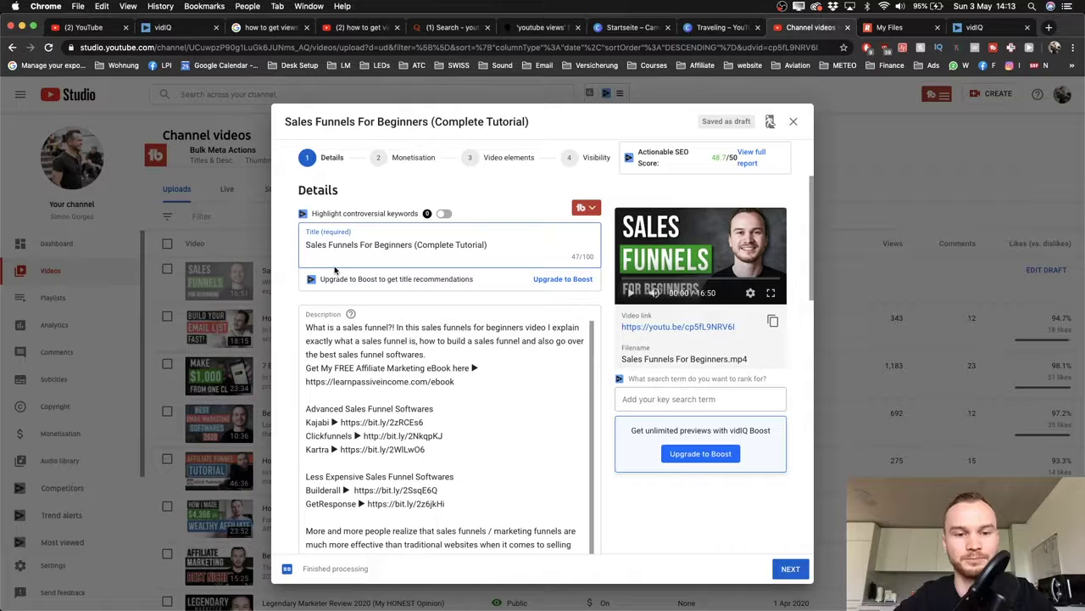
# - Highlight the whole video title, then its leading keywords once more
pyautogui.moveTo(305, 245); pyautogui.dragTo(489, 248)
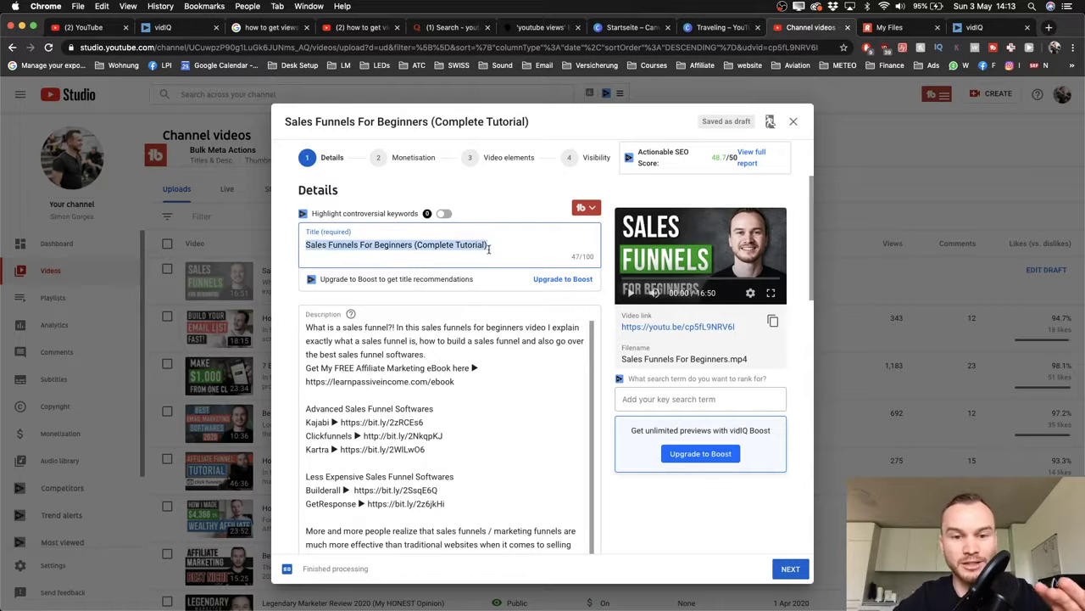
pyautogui.click(306, 245)
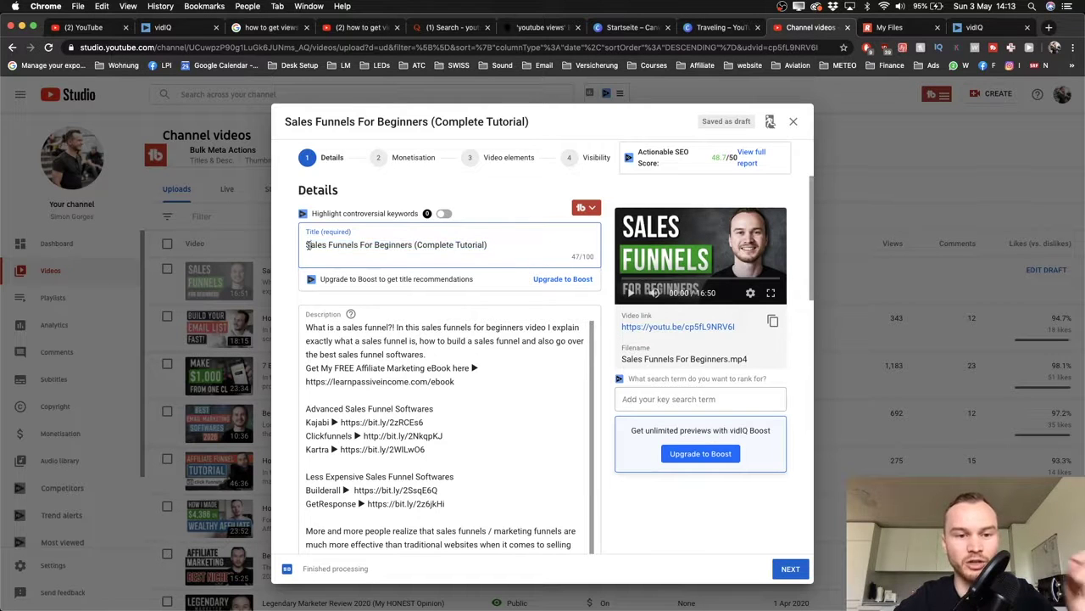
pyautogui.moveTo(306, 245); pyautogui.dragTo(427, 245)
pyautogui.click(446, 245)
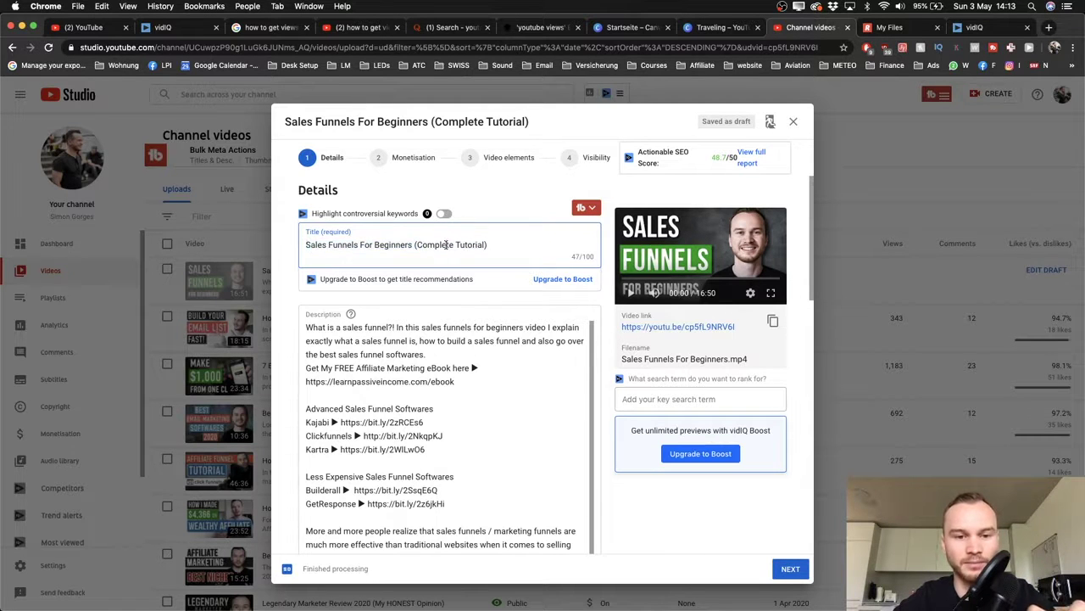
pyautogui.scroll(-1, 445, 246)
pyautogui.scroll(-2, 417, 358)
pyautogui.scroll(2, 417, 358)
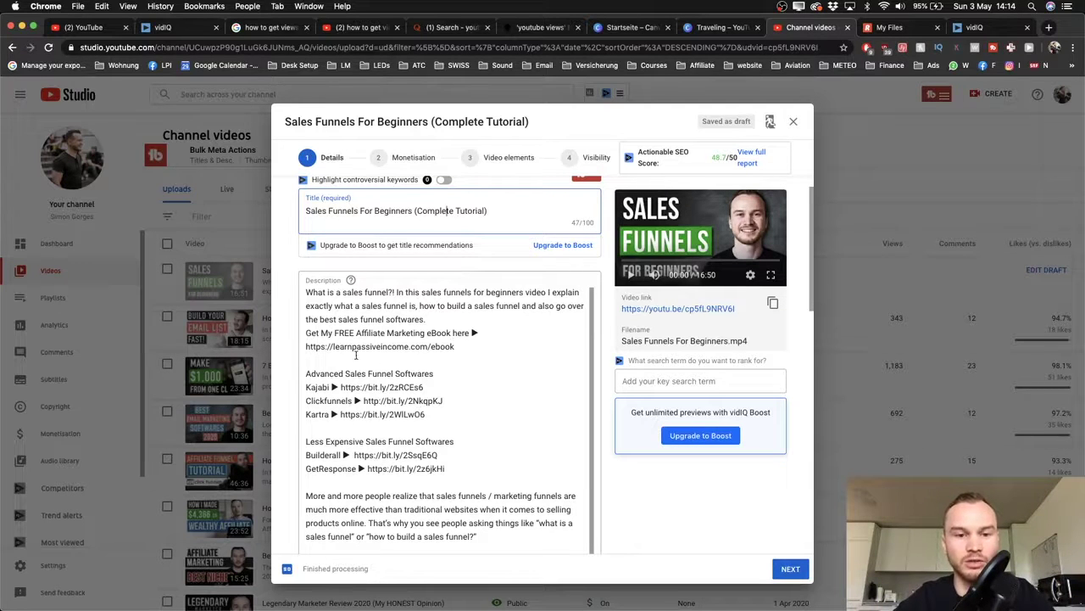
# - Switch windows to the Word 'Script' document at its prepared Description
pyautogui.hotkey('ctrl', 'Up')
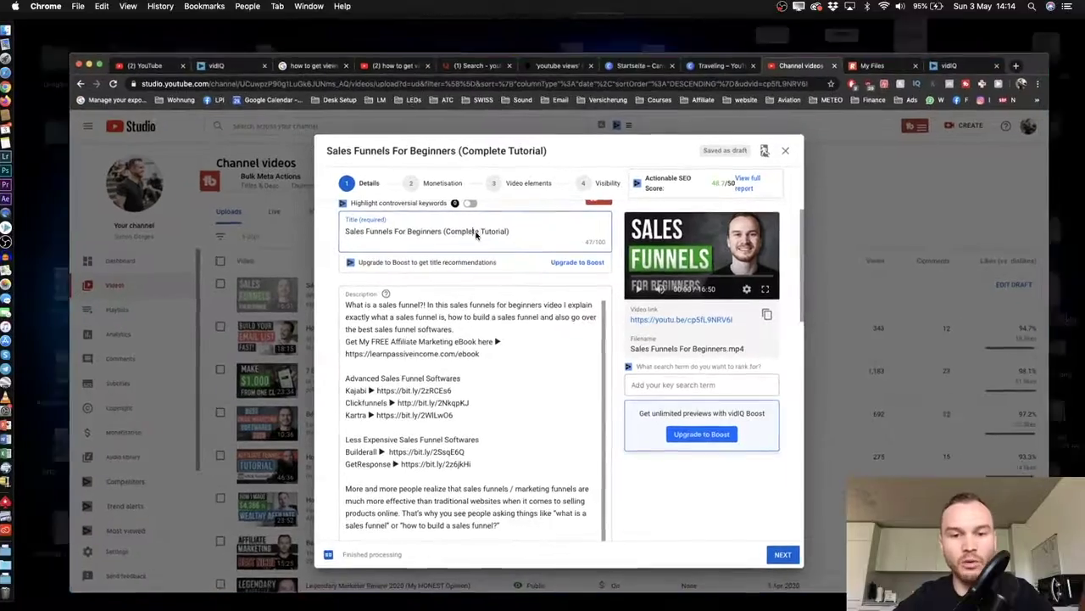
pyautogui.click(476, 236)
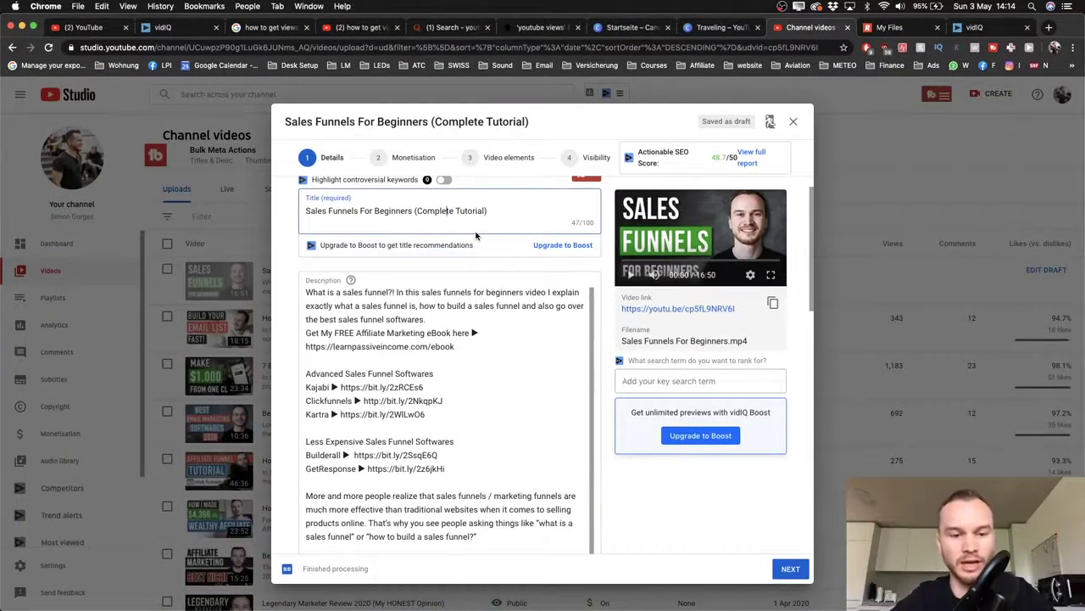
pyautogui.hotkey('ctrl', 'Left')
pyautogui.hotkey('ctrl', 'Up')
pyautogui.click(430, 316)
pyautogui.scroll(3, 430, 315)
pyautogui.scroll(3, 430, 316)
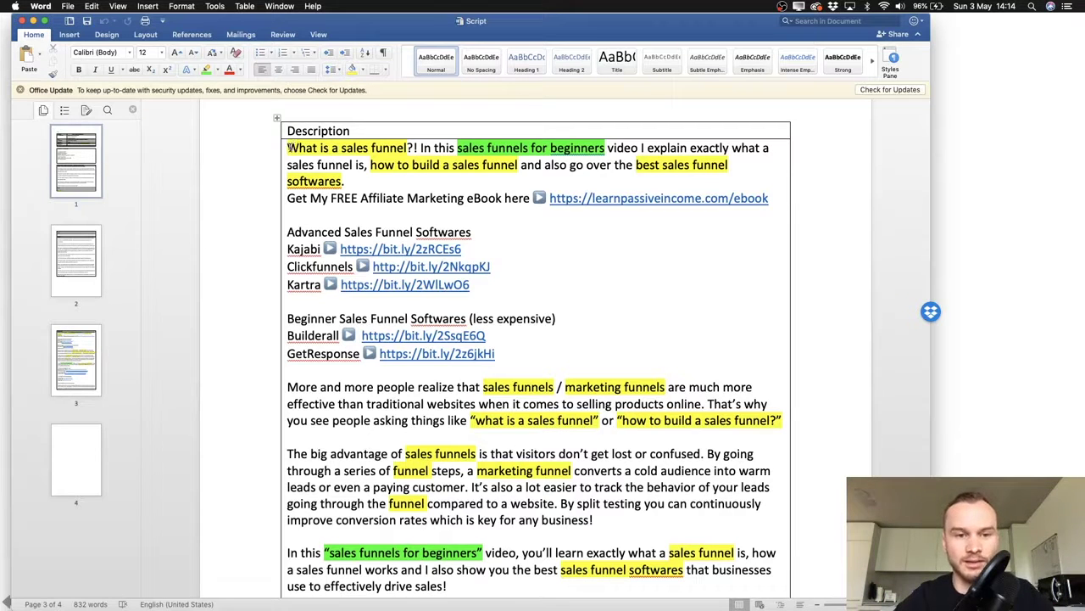
pyautogui.moveTo(455, 148); pyautogui.dragTo(584, 149)
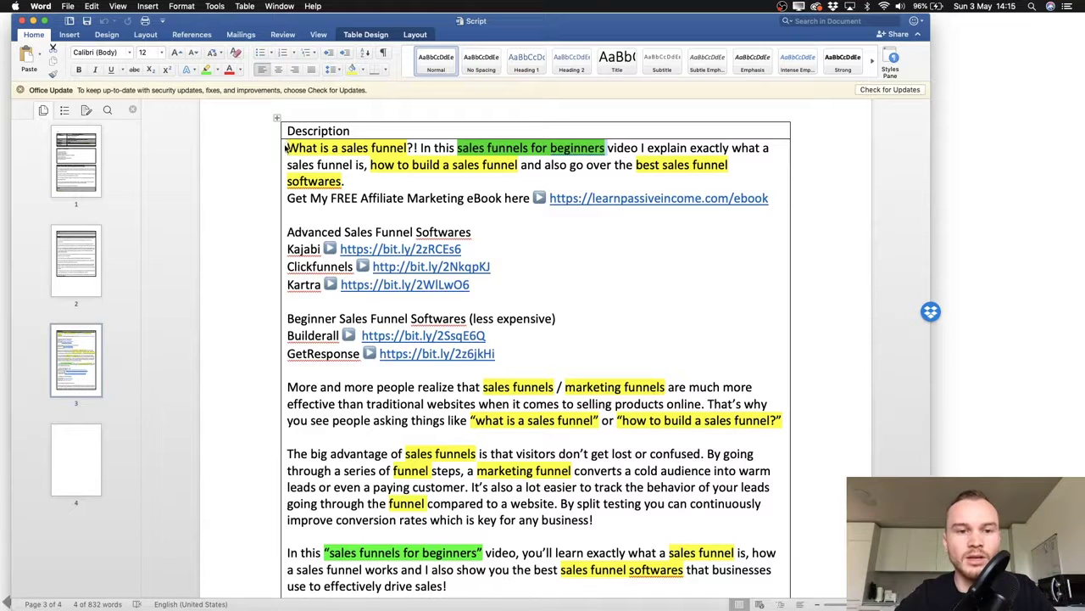
pyautogui.moveTo(288, 148); pyautogui.dragTo(400, 179)
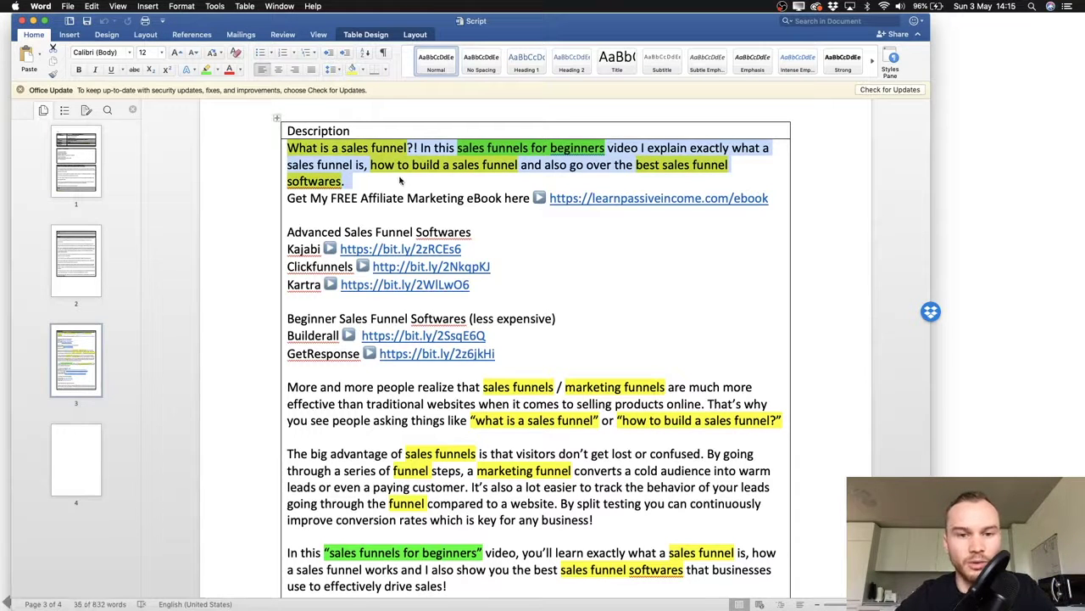
pyautogui.click(386, 181)
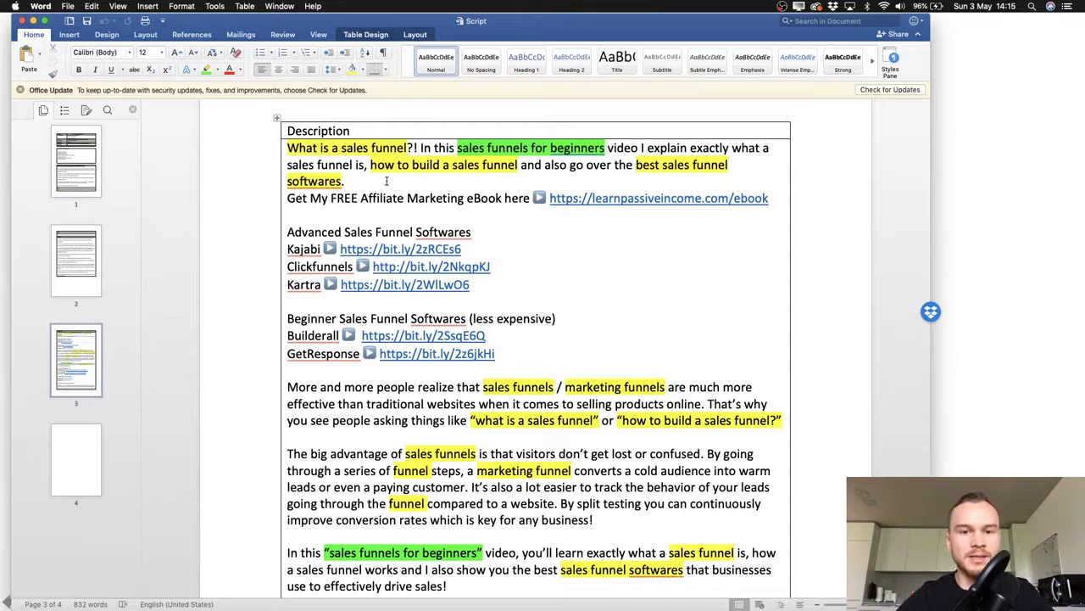
pyautogui.moveTo(288, 199); pyautogui.dragTo(405, 196)
pyautogui.click(405, 196)
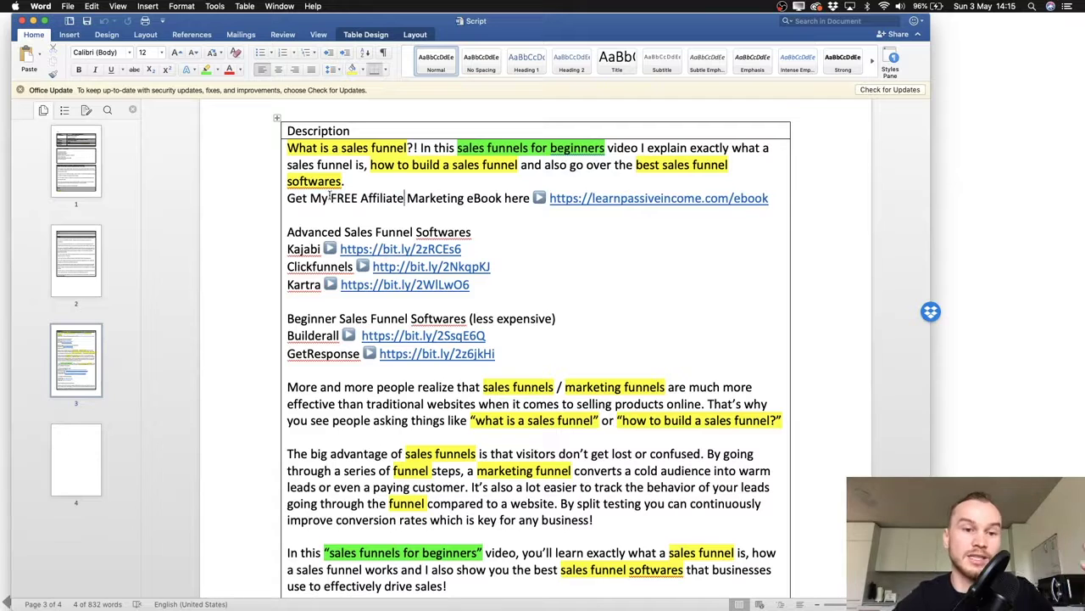
pyautogui.moveTo(288, 198); pyautogui.dragTo(441, 198)
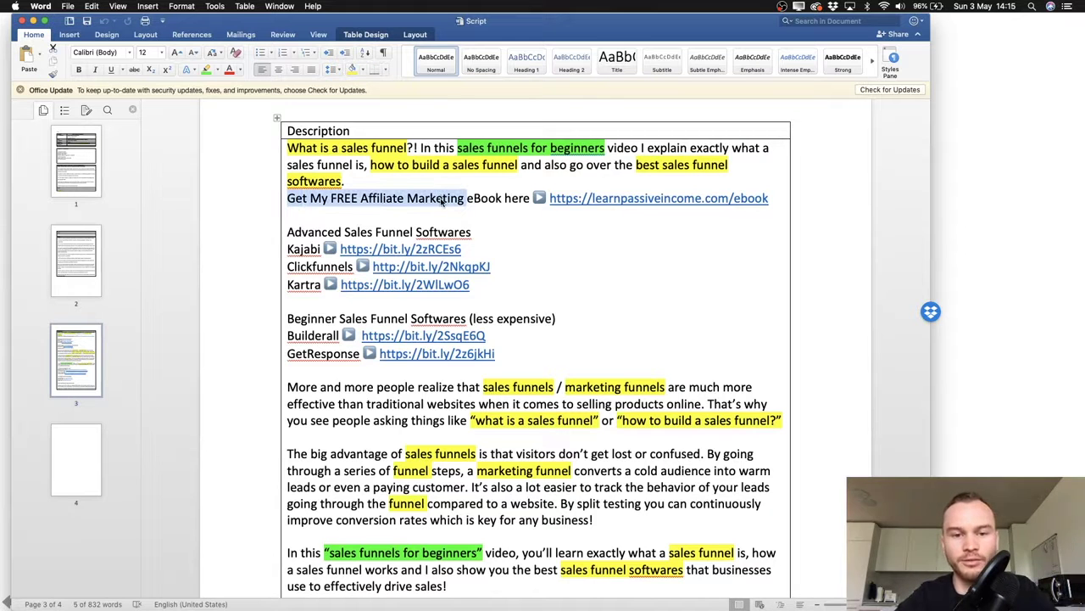
pyautogui.click(532, 198)
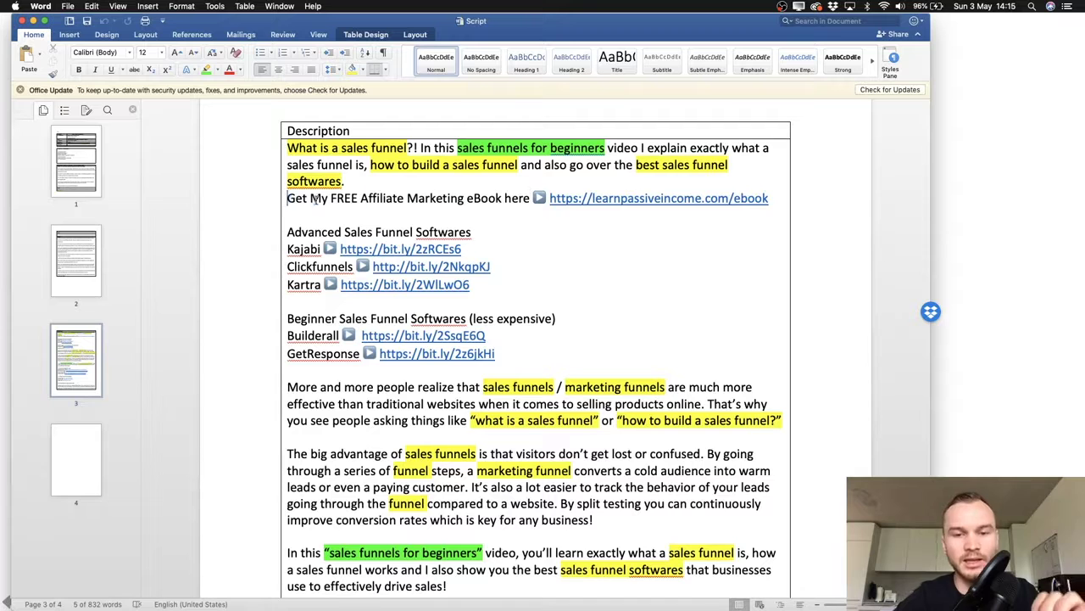
pyautogui.moveTo(288, 198); pyautogui.dragTo(463, 199)
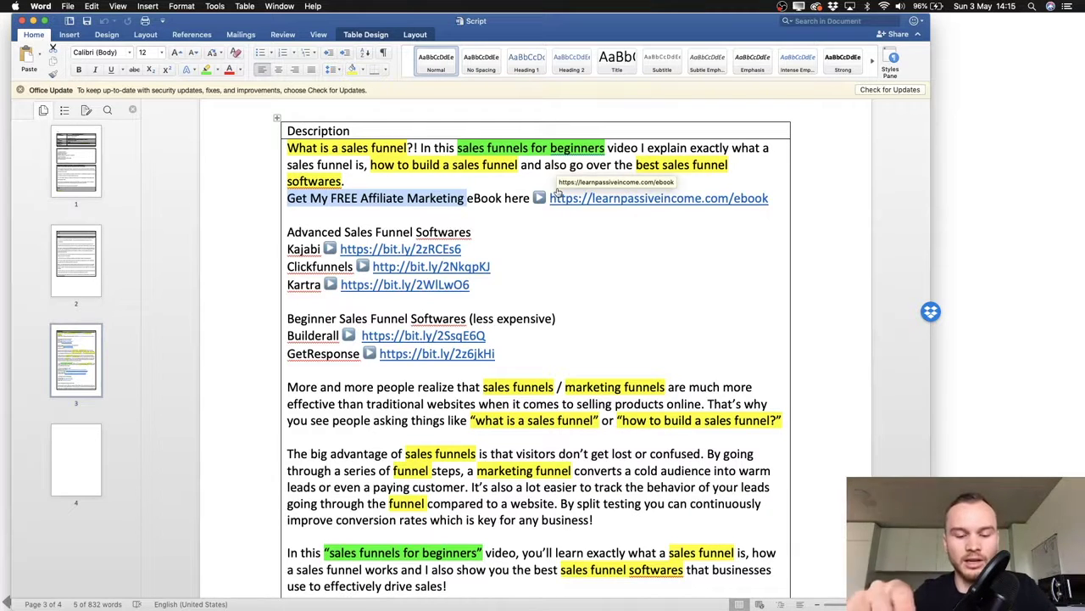
# - Highlight the advanced and beginner software link lists in the description
pyautogui.click(451, 204)
pyautogui.scroll(-3, 246, 207)
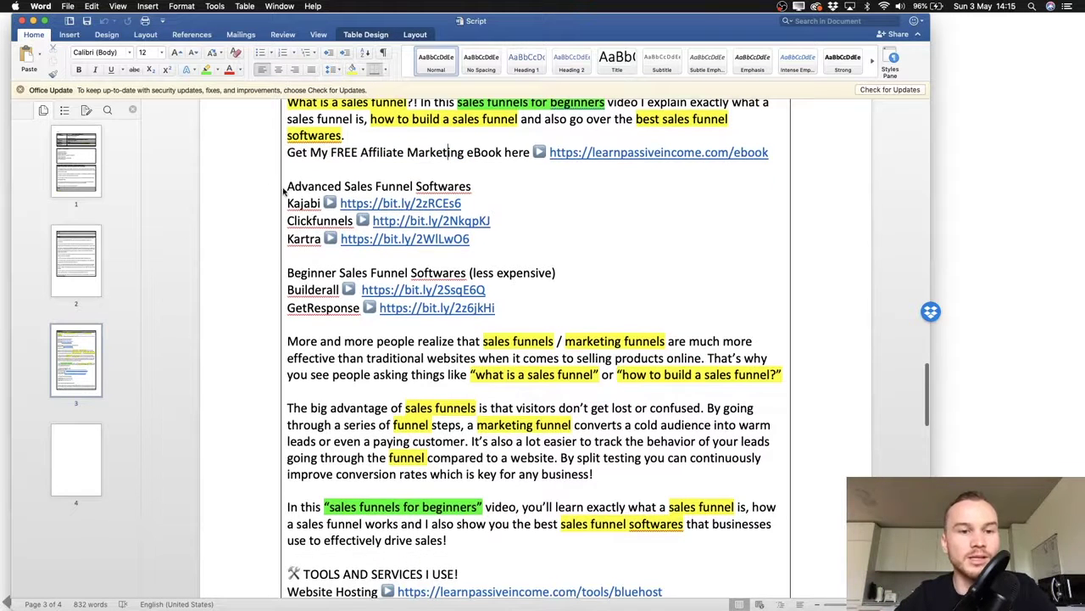
pyautogui.moveTo(286, 185); pyautogui.dragTo(499, 307)
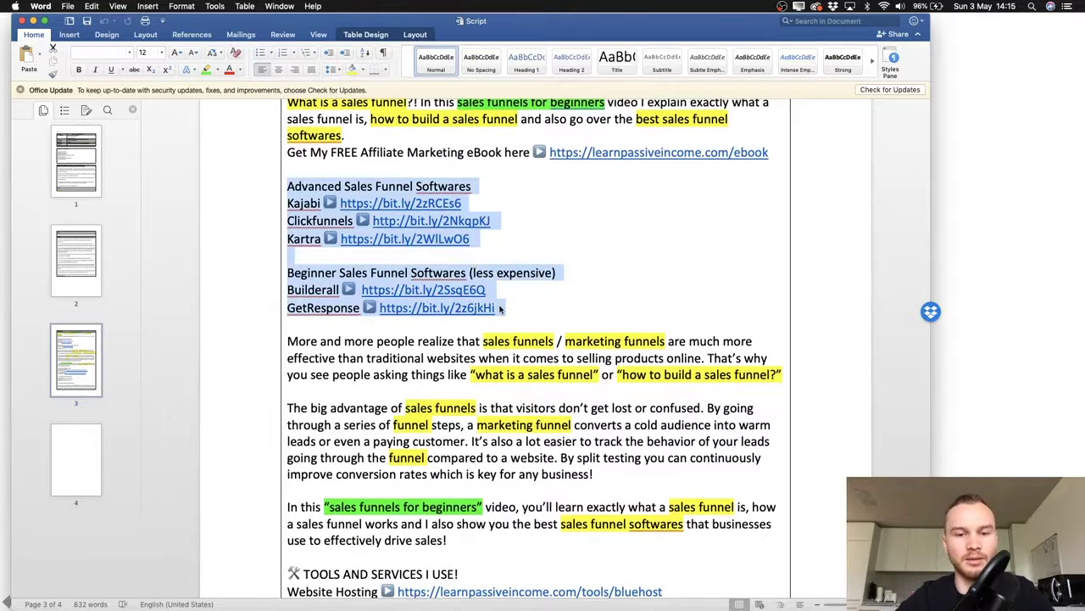
pyautogui.click(576, 273)
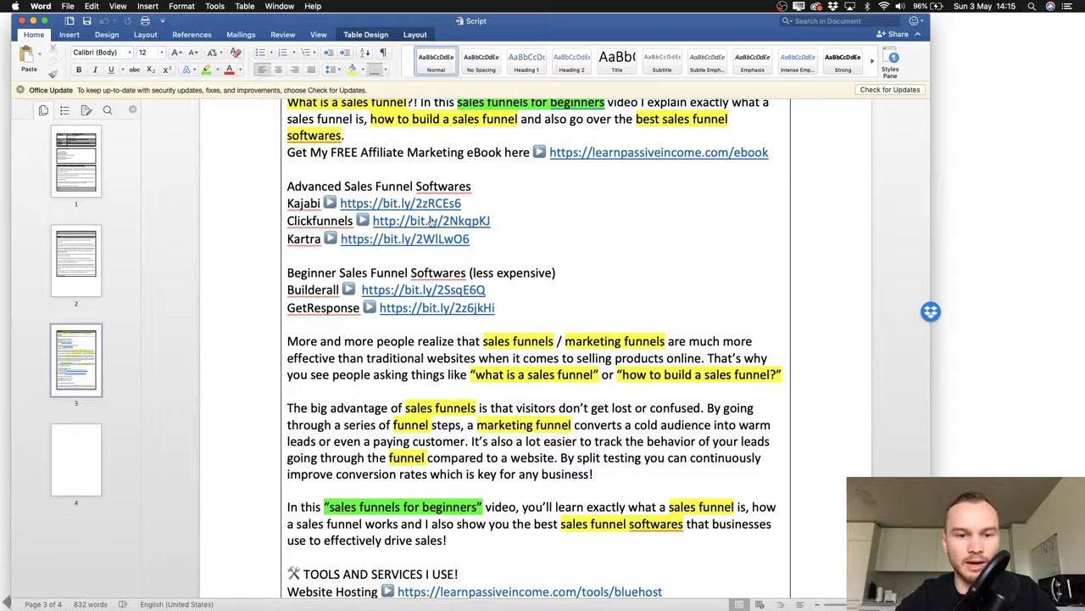
# - Highlight the three paragraphs explaining sales funnels
pyautogui.scroll(-4, 429, 173)
pyautogui.moveTo(287, 178); pyautogui.dragTo(578, 360)
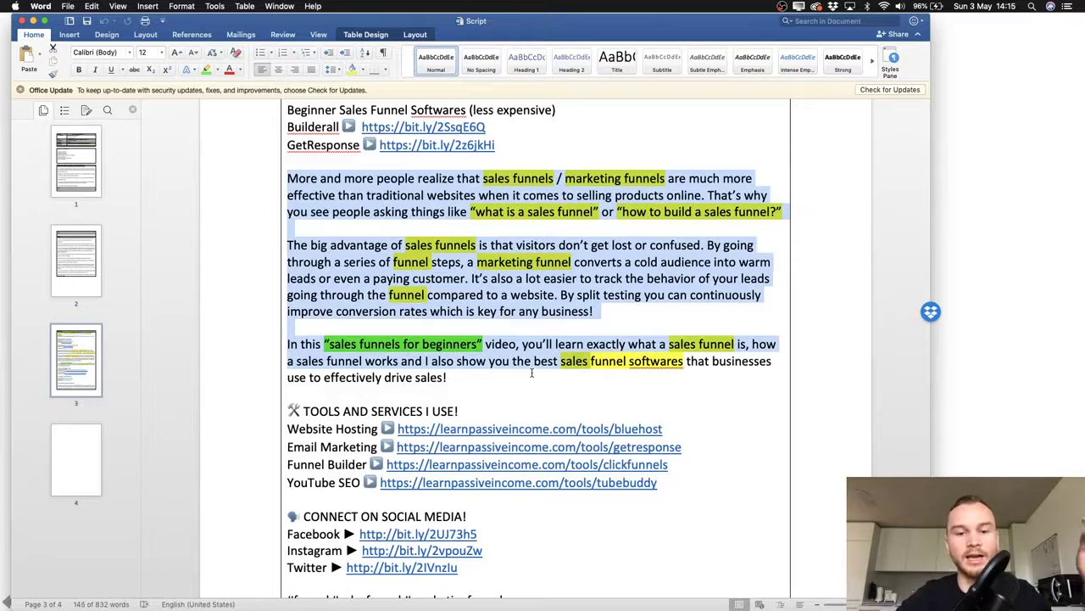
pyautogui.click(526, 374)
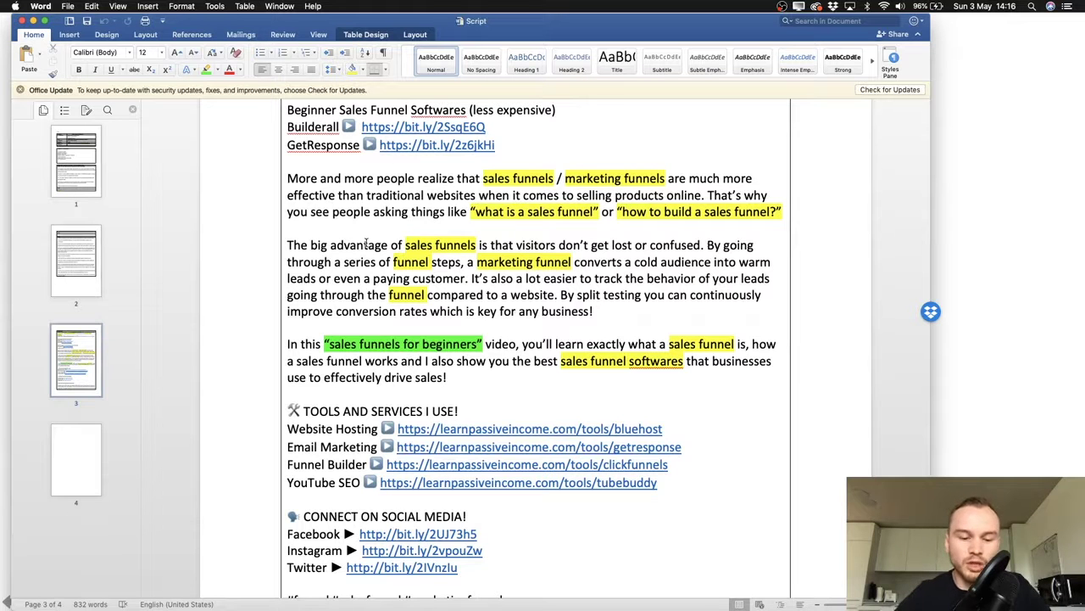
pyautogui.moveTo(289, 180); pyautogui.dragTo(518, 378)
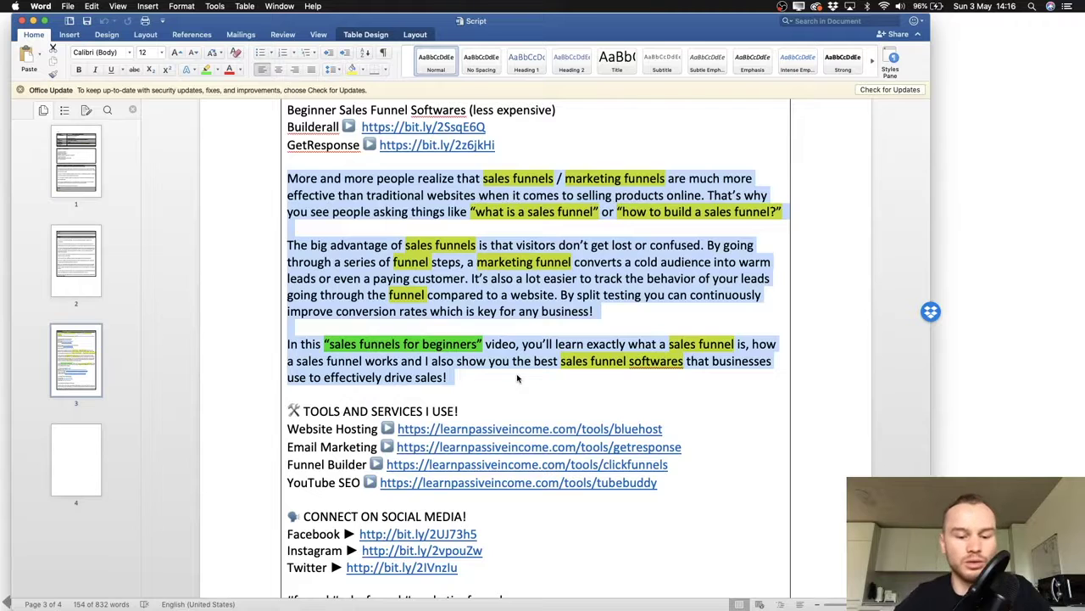
pyautogui.click(512, 379)
# - Highlight the TOOLS AND SERVICES and CONNECT ON SOCIAL MEDIA link sections
pyautogui.scroll(-2, 482, 359)
pyautogui.scroll(-1, 482, 358)
pyautogui.scroll(-1, 483, 361)
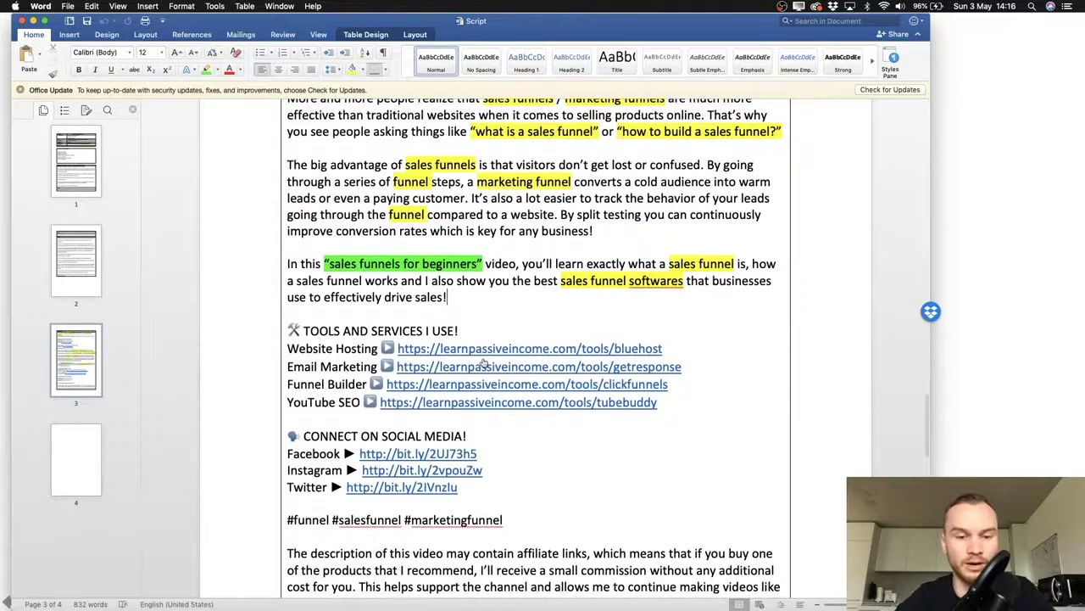
pyautogui.scroll(-4, 483, 363)
pyautogui.moveTo(288, 222); pyautogui.dragTo(543, 370)
pyautogui.click(547, 374)
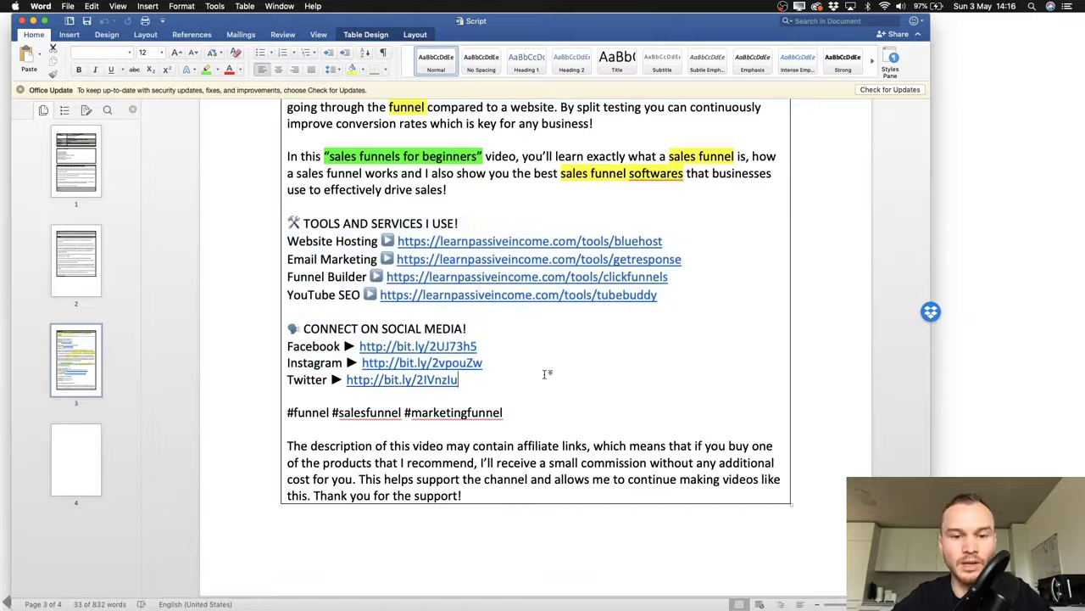
pyautogui.moveTo(288, 222); pyautogui.dragTo(673, 295)
pyautogui.click(674, 297)
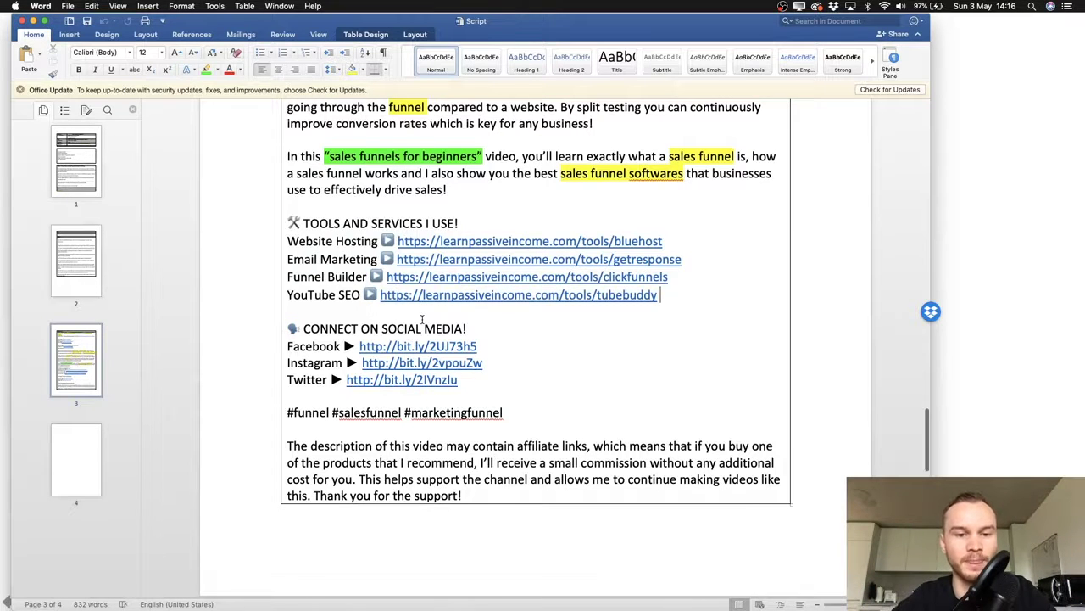
pyautogui.scroll(-2, 423, 314)
pyautogui.moveTo(288, 266); pyautogui.dragTo(506, 327)
pyautogui.click(533, 325)
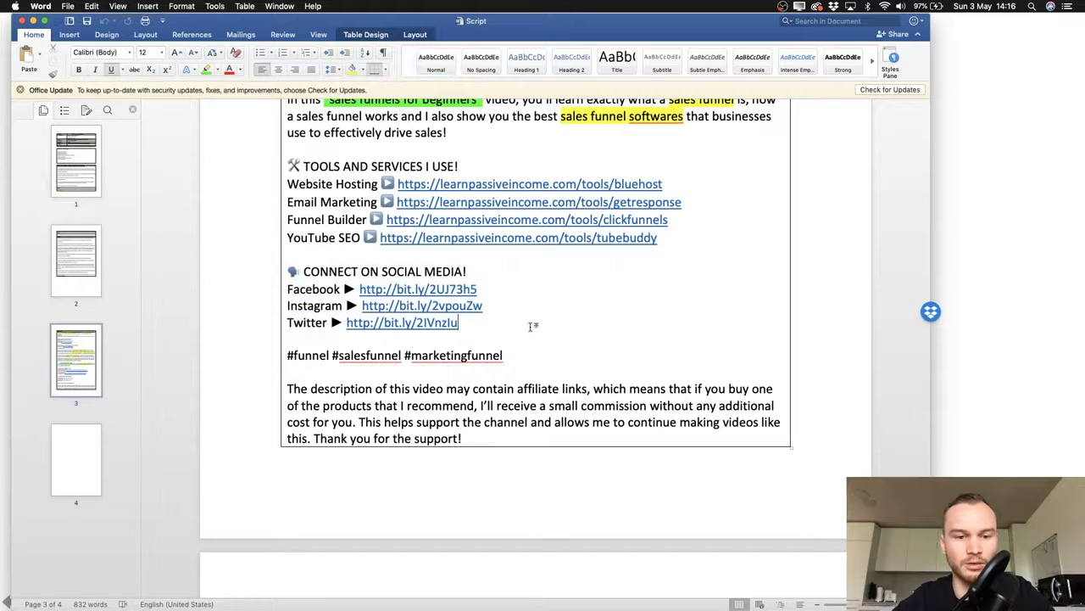
# - Highlight the hashtag line #funnel #salesfunnel #marketingfunnel
pyautogui.scroll(-1, 475, 331)
pyautogui.click(285, 338)
pyautogui.click(421, 337)
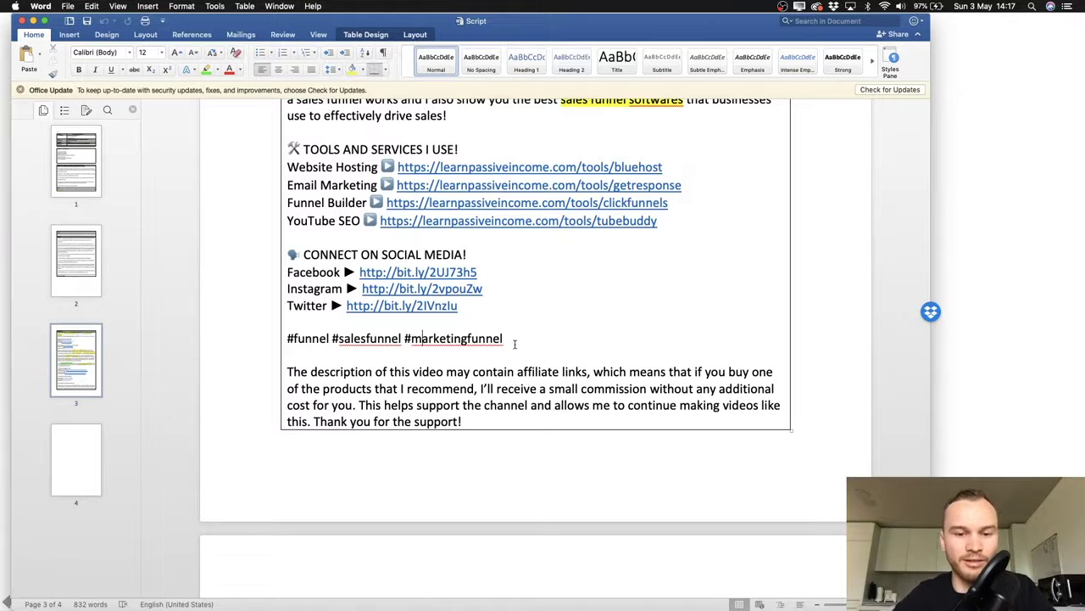
pyautogui.moveTo(514, 337); pyautogui.dragTo(370, 341)
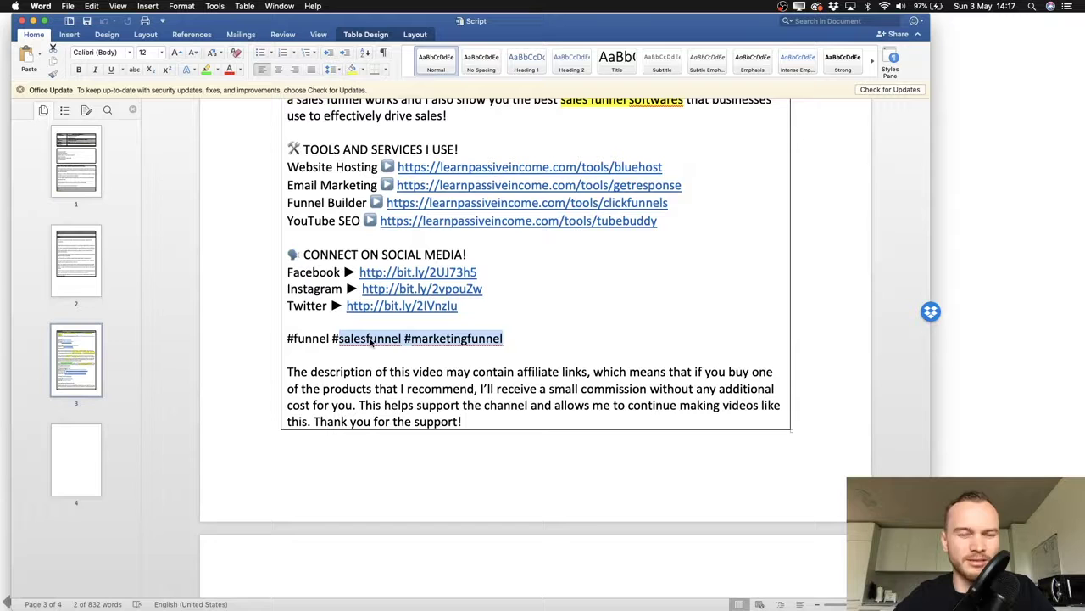
pyautogui.click(515, 334)
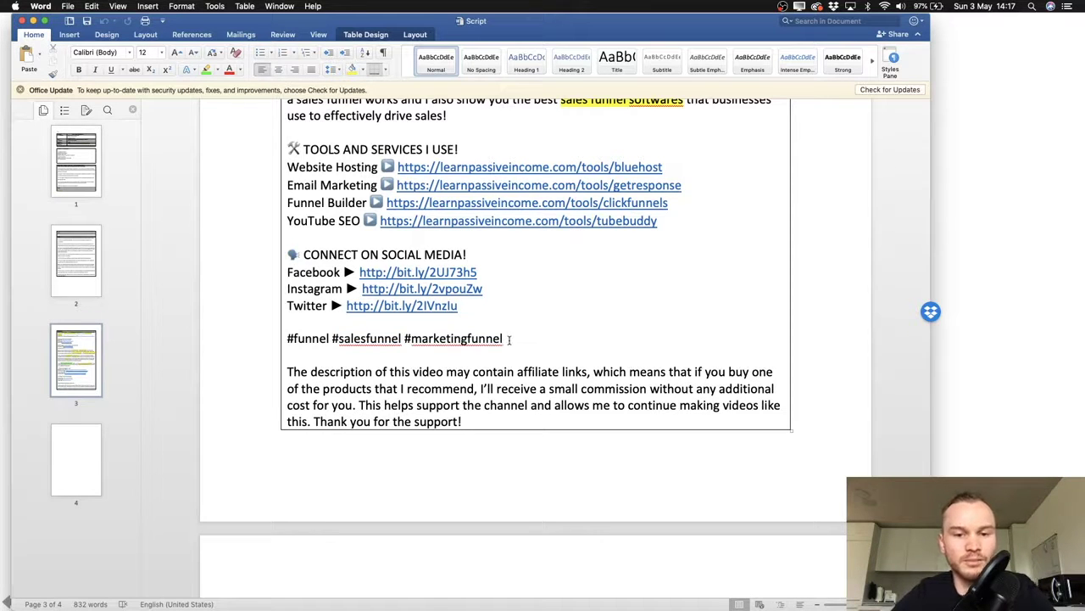
pyautogui.moveTo(510, 337); pyautogui.dragTo(370, 341)
pyautogui.click(294, 337)
pyautogui.moveTo(287, 338); pyautogui.dragTo(513, 340)
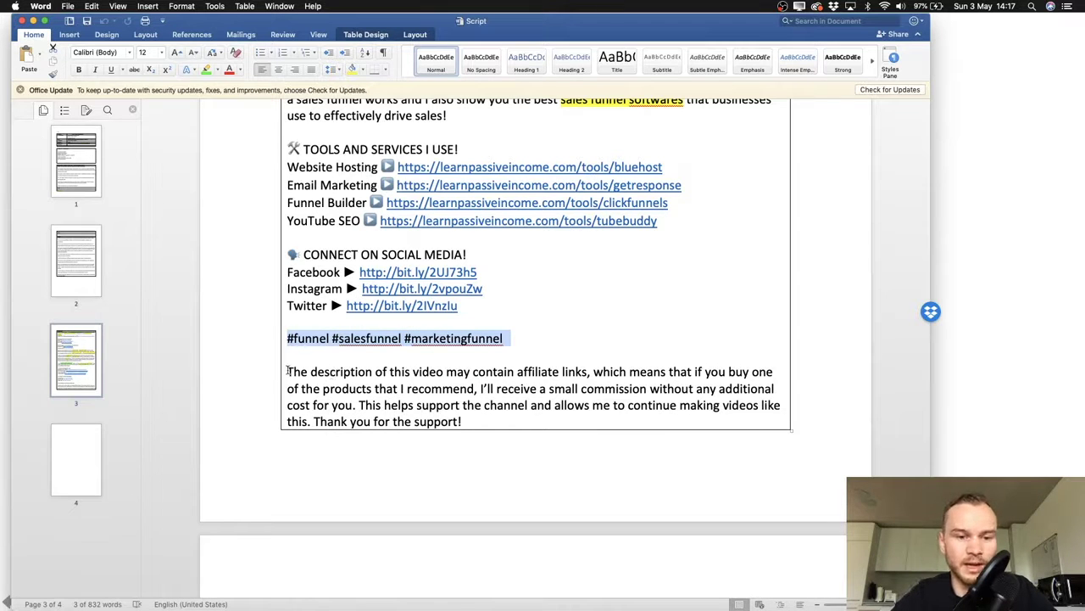
# - Highlight the affiliate-link disclaimer paragraph
pyautogui.moveTo(289, 371); pyautogui.dragTo(526, 418)
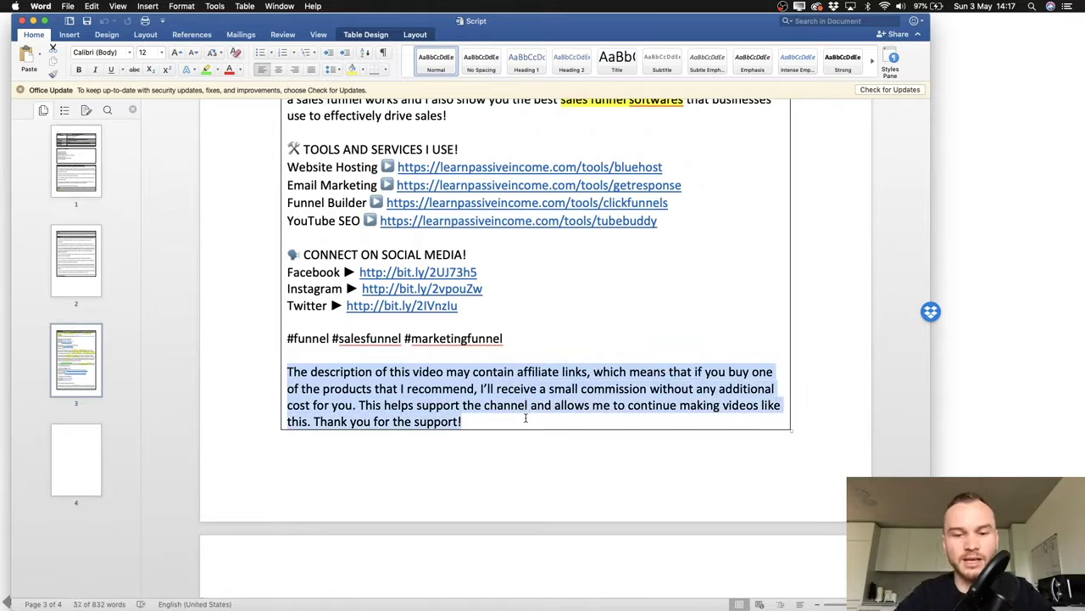
pyautogui.scroll(2, 526, 418)
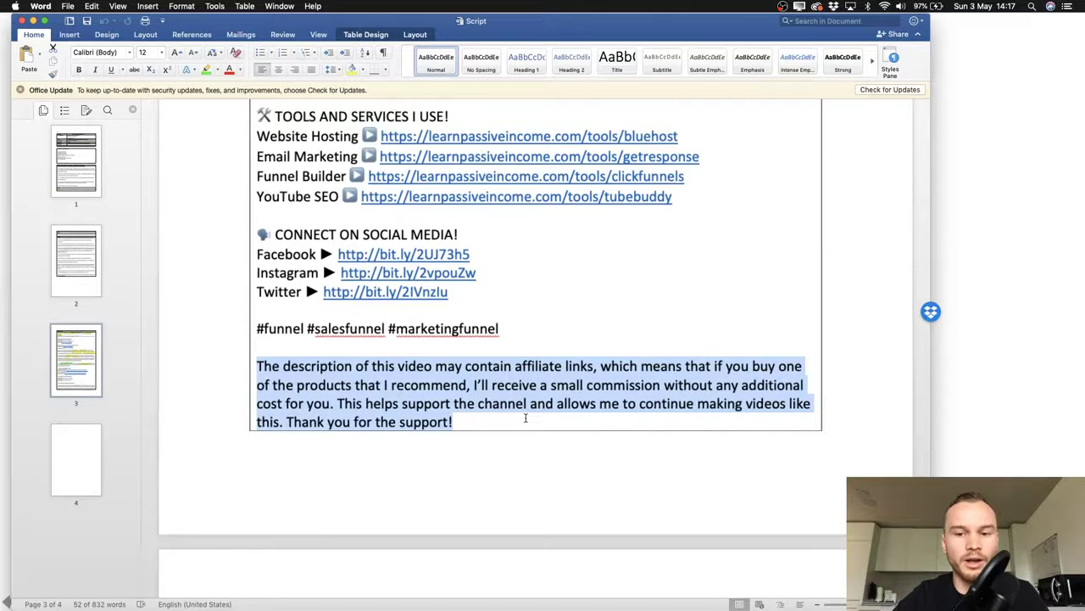
pyautogui.scroll(1, 526, 418)
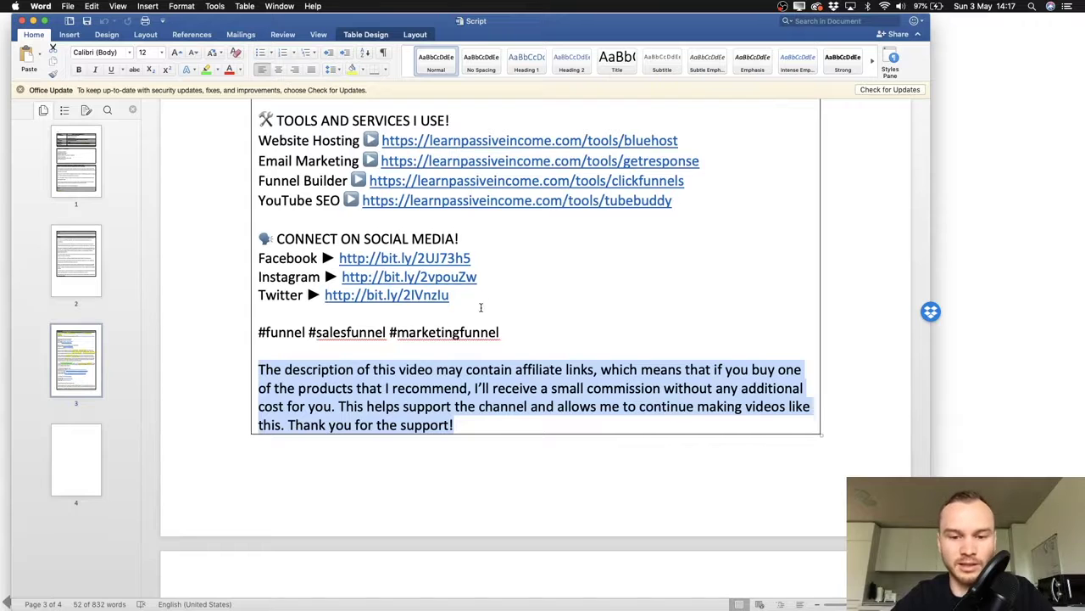
pyautogui.click(507, 424)
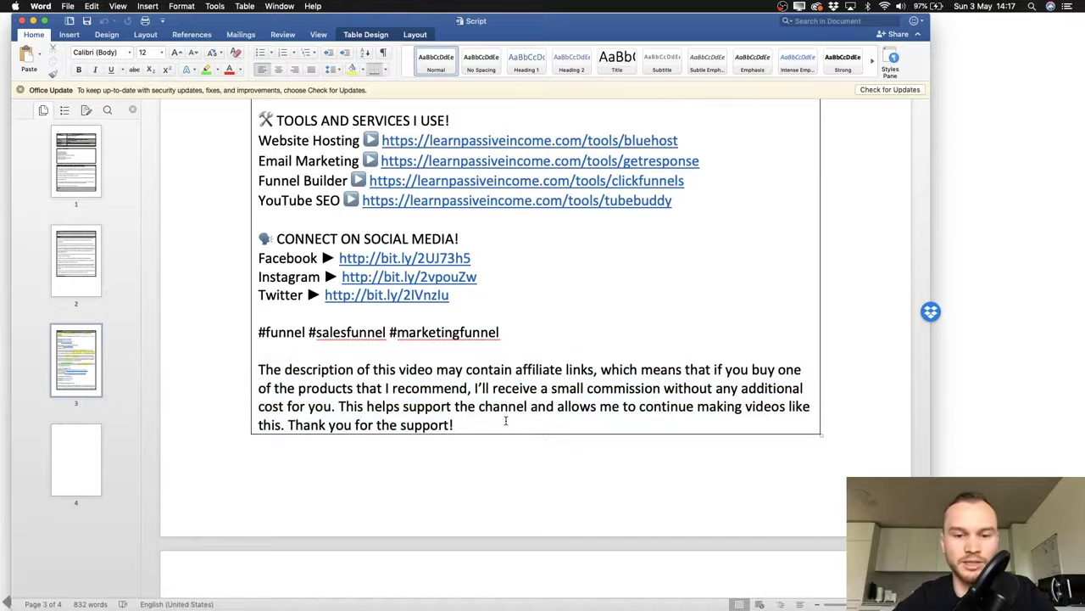
# - Highlight the opening paragraph and the three sales-funnel paragraphs again
pyautogui.scroll(-3, 507, 424)
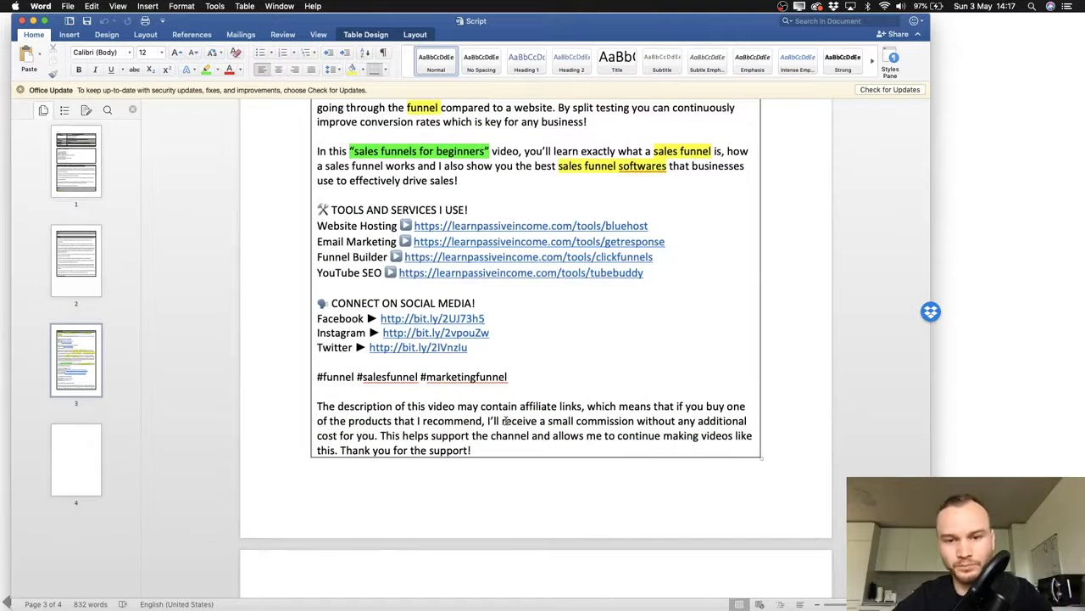
pyautogui.scroll(5, 506, 421)
pyautogui.scroll(4, 506, 422)
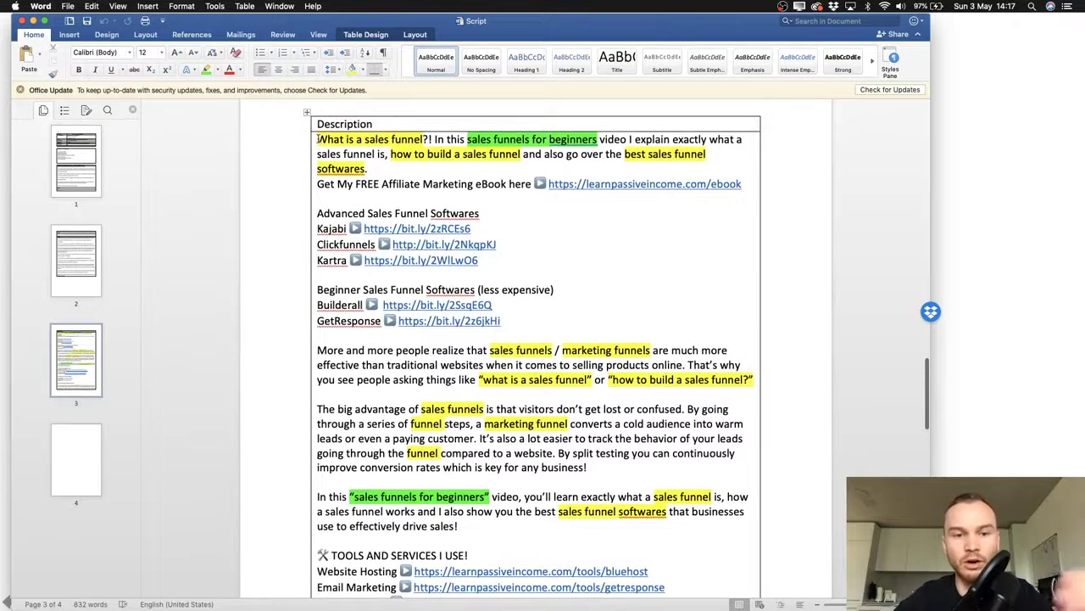
pyautogui.moveTo(318, 139); pyautogui.dragTo(464, 163)
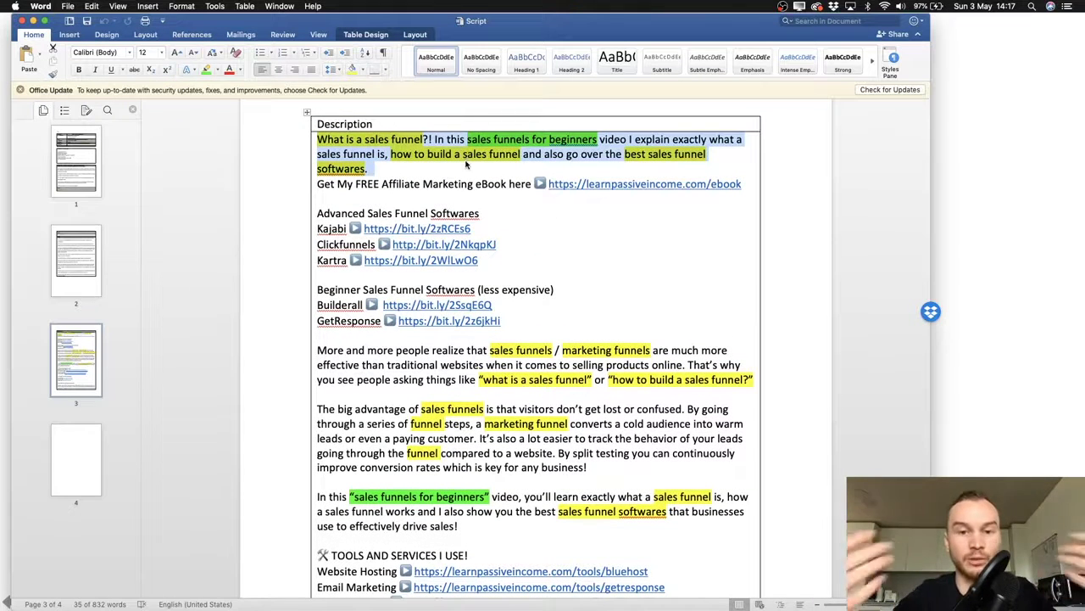
pyautogui.moveTo(317, 350); pyautogui.dragTo(612, 529)
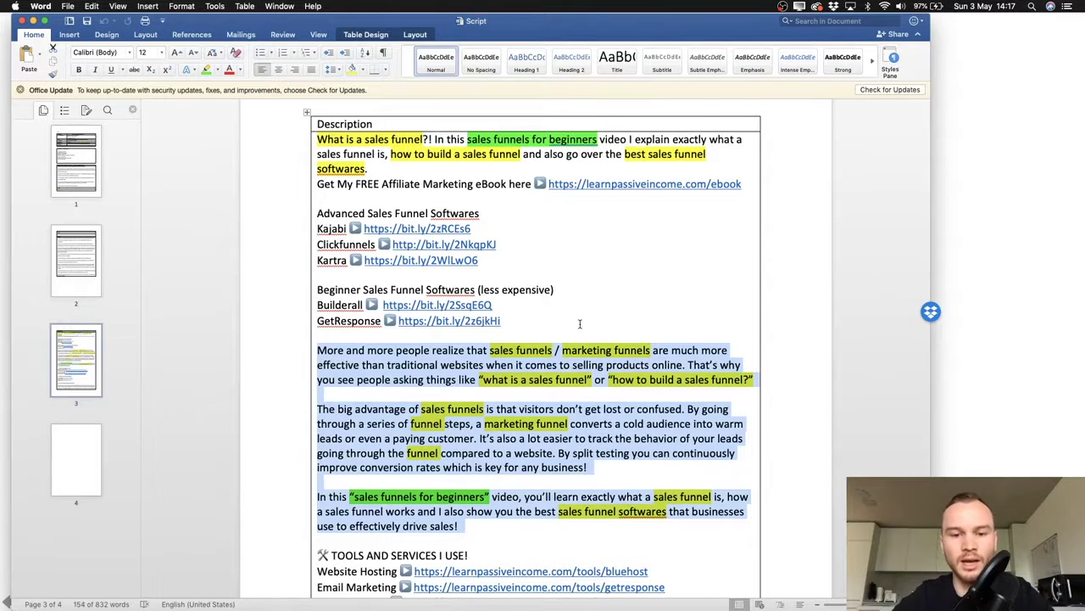
# - Switch to YouTube Studio and scroll down the video description
pyautogui.press('super+Tab')
pyautogui.scroll(-10, 464, 346)
pyautogui.scroll(-10, 373, 386)
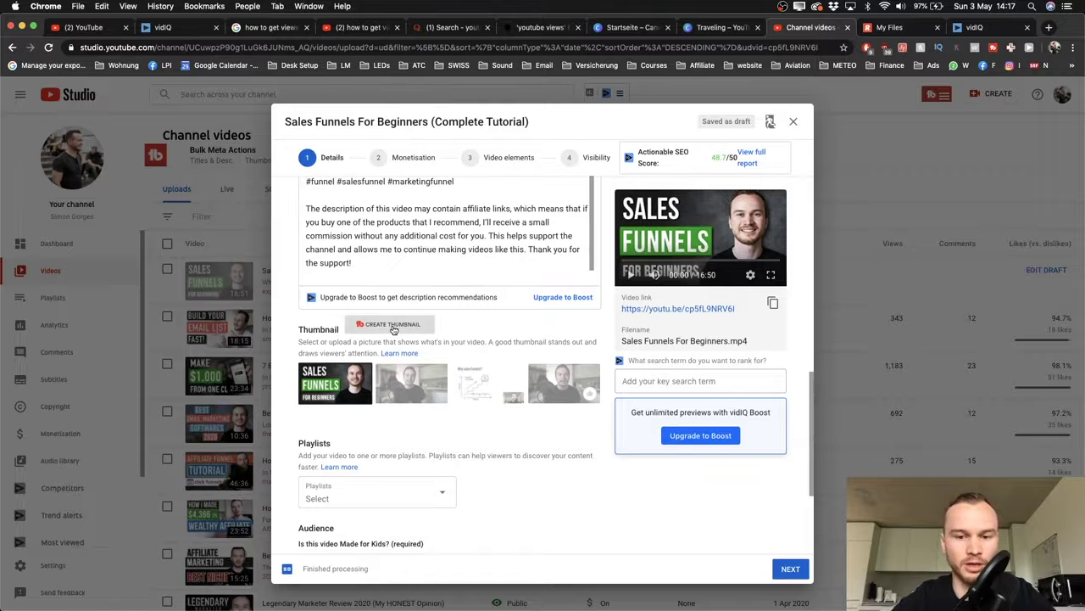
pyautogui.scroll(-2, 393, 331)
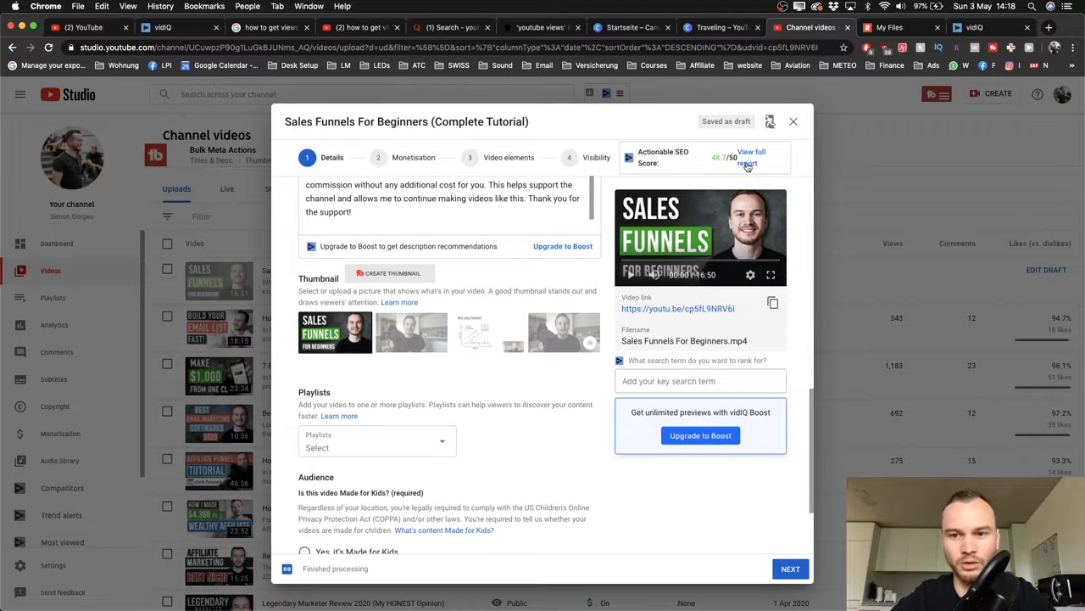
pyautogui.click(746, 159)
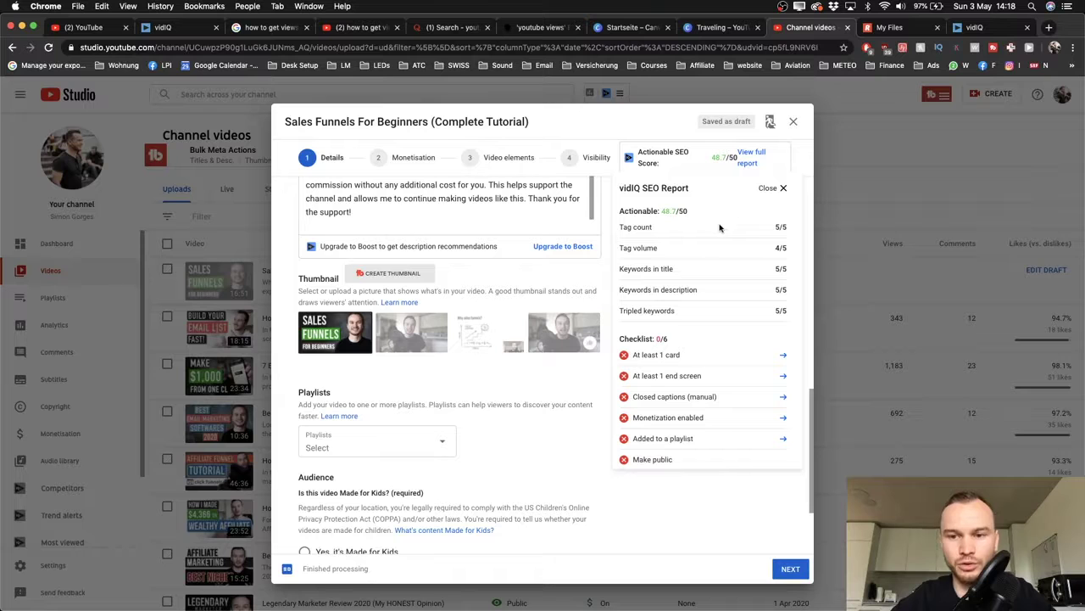
pyautogui.moveTo(775, 228); pyautogui.dragTo(786, 227)
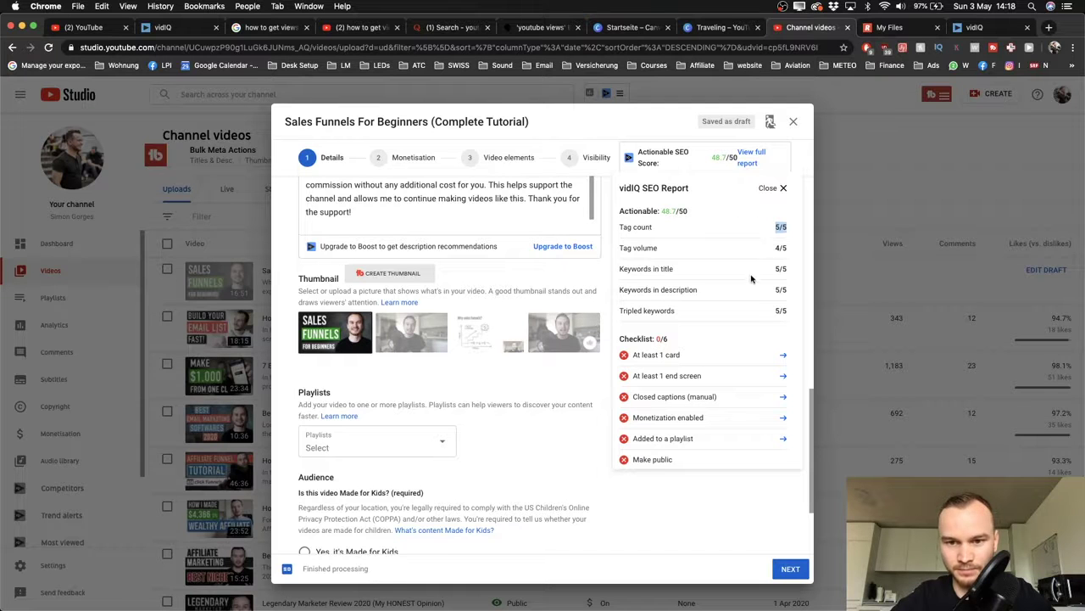
pyautogui.moveTo(768, 270); pyautogui.dragTo(787, 311)
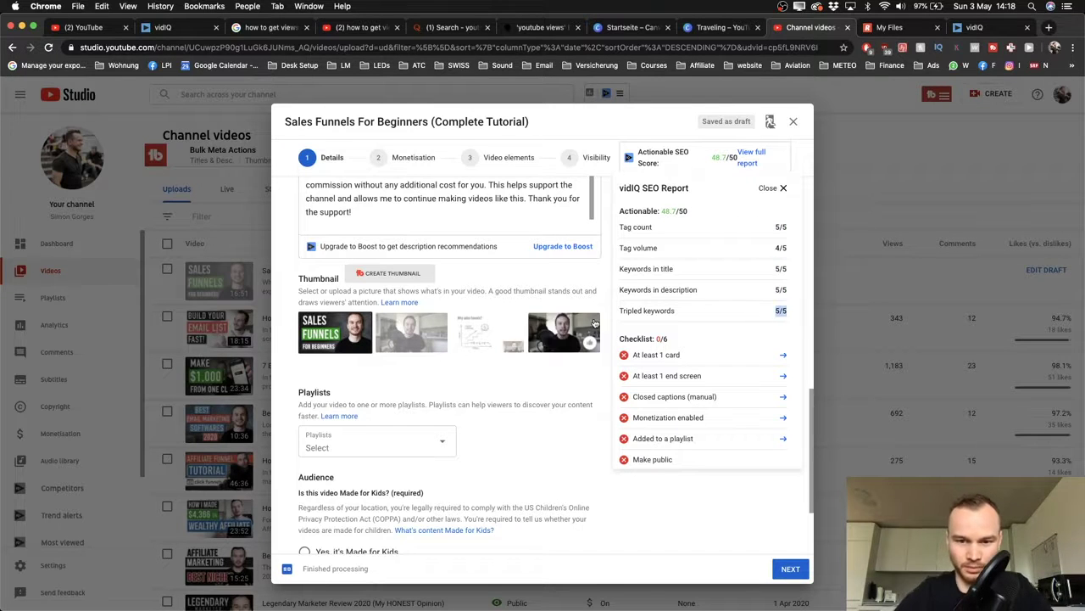
pyautogui.scroll(-1, 640, 339)
pyautogui.scroll(1, 693, 379)
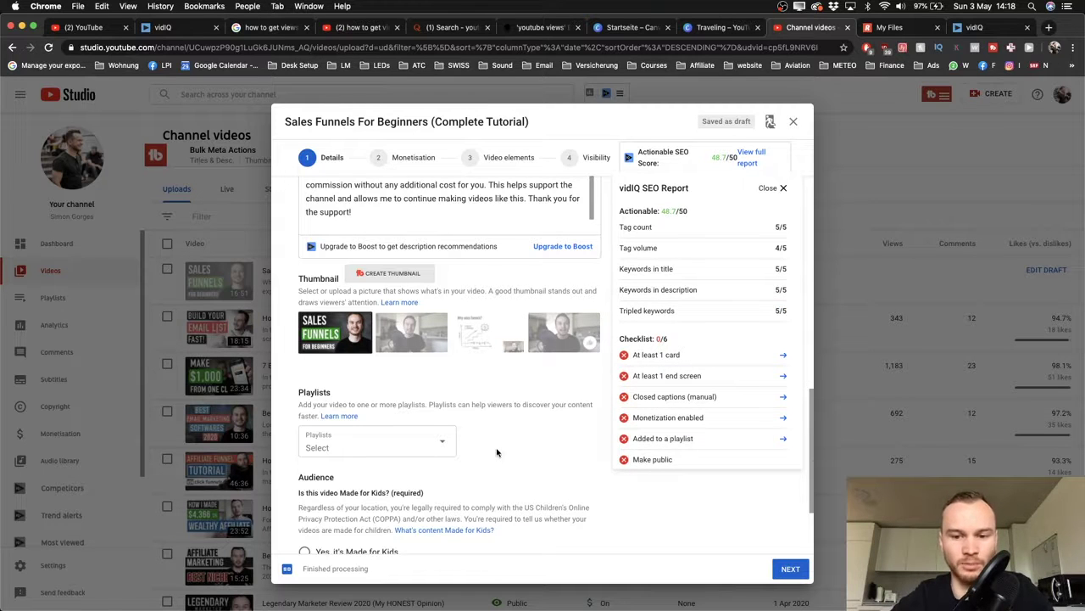
pyautogui.scroll(-1, 498, 453)
# - Close the vidIQ SEO report and add the video to the Affiliate Marketing playlist
pyautogui.click(781, 187)
pyautogui.scroll(-2, 448, 424)
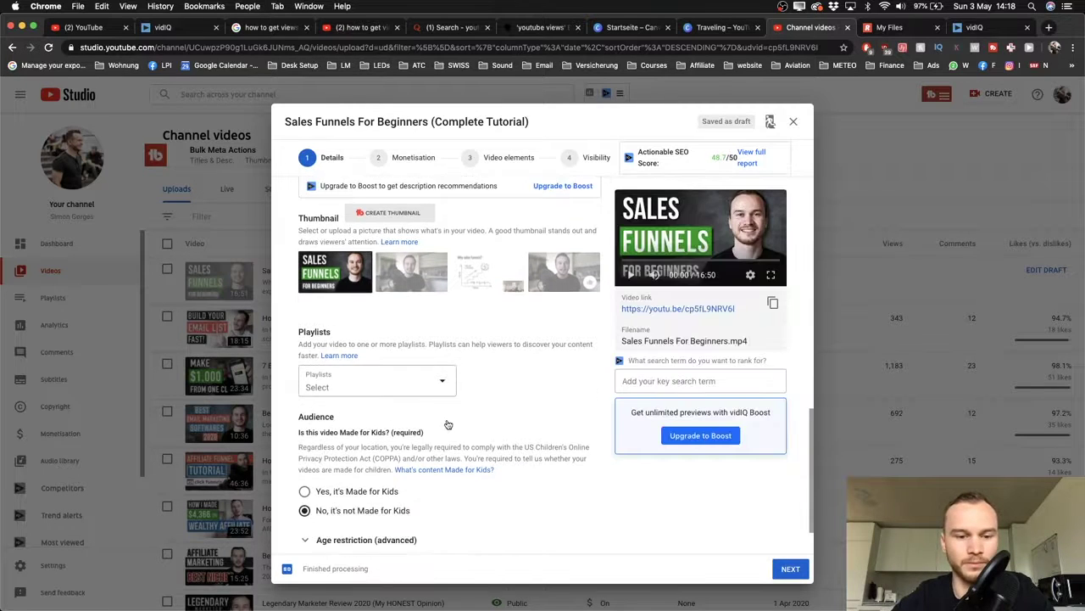
pyautogui.scroll(-1, 448, 424)
pyautogui.click(443, 377)
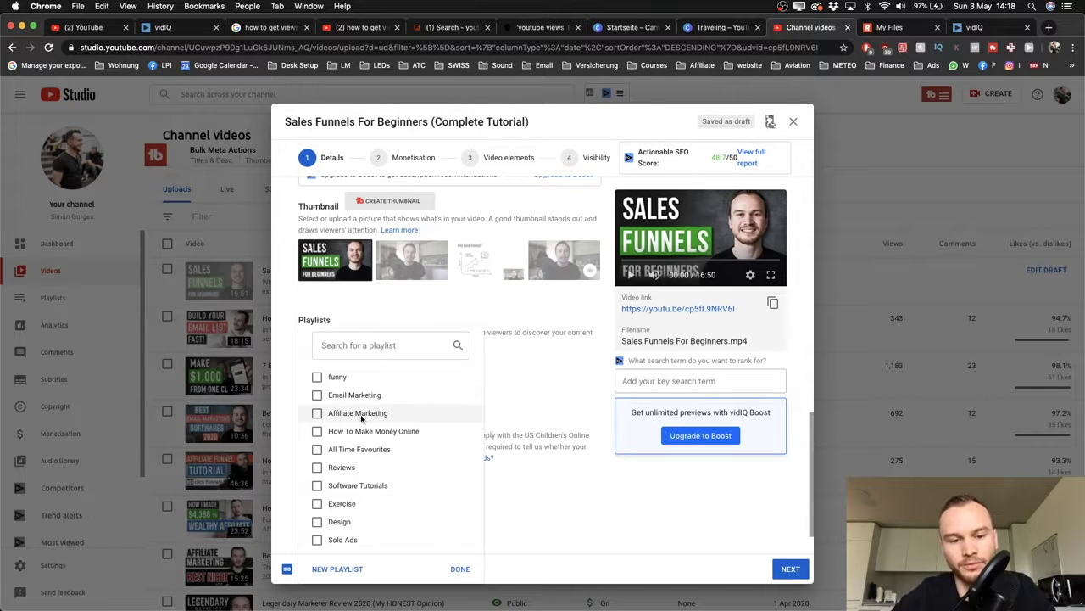
pyautogui.click(317, 413)
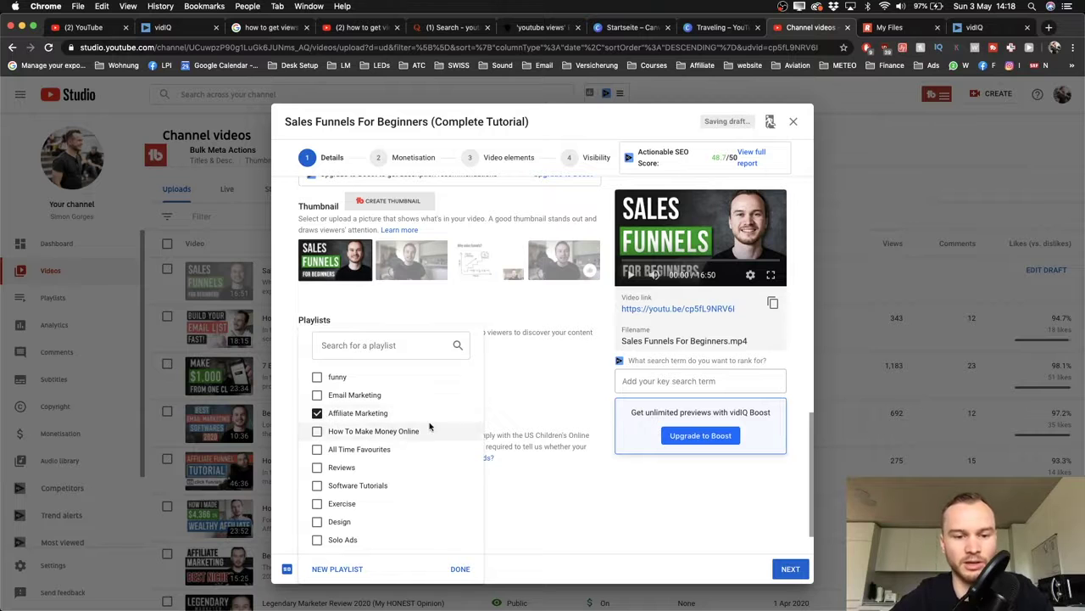
pyautogui.scroll(-1, 433, 475)
pyautogui.click(459, 568)
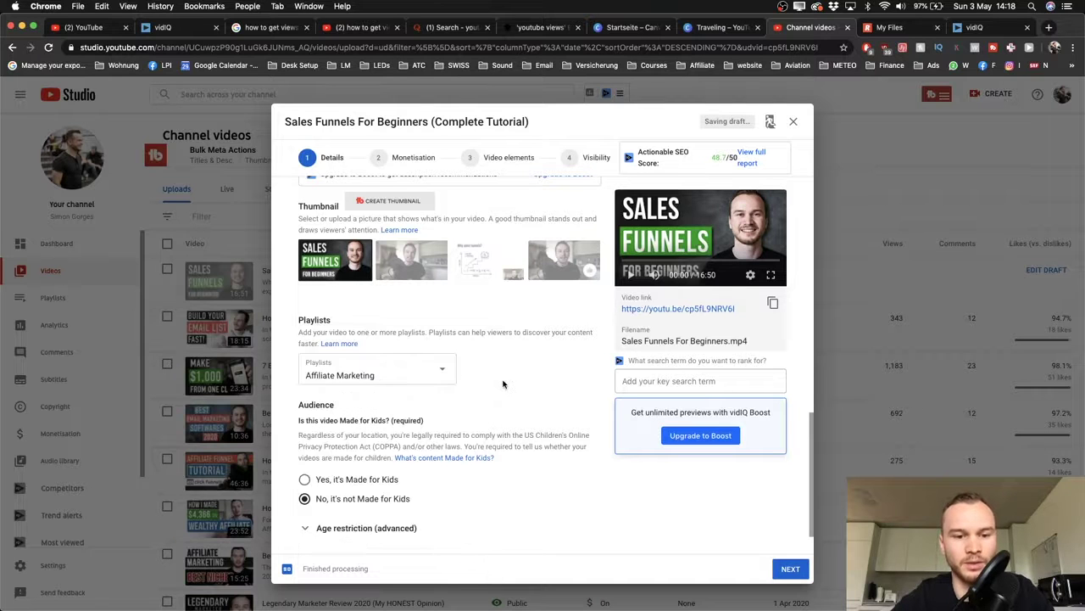
# - Expand MORE OPTIONS to reveal paid promotion, tags and other settings
pyautogui.scroll(-1, 502, 383)
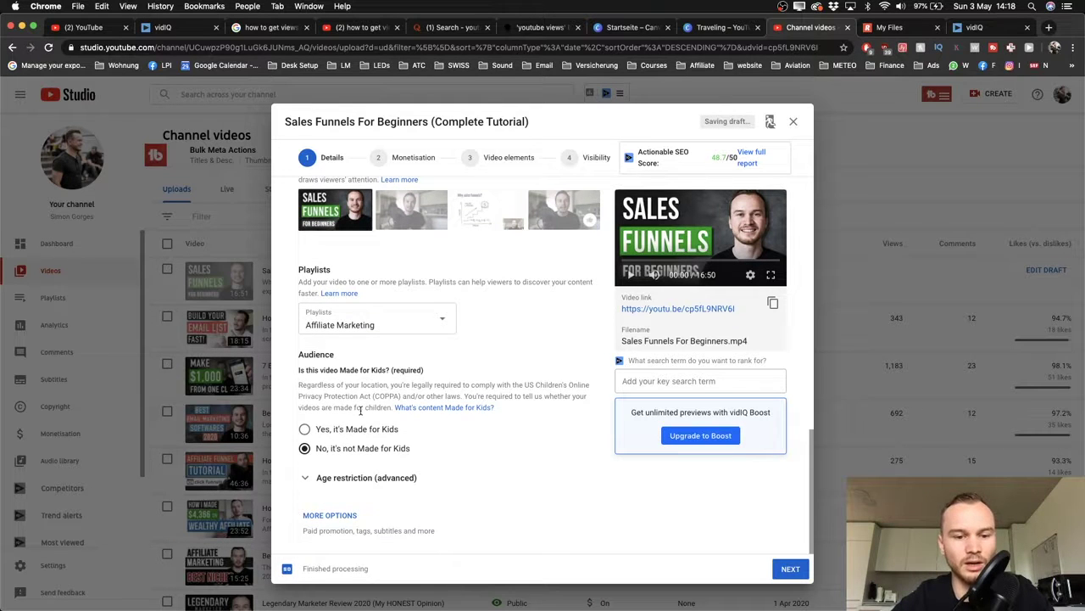
pyautogui.click(331, 515)
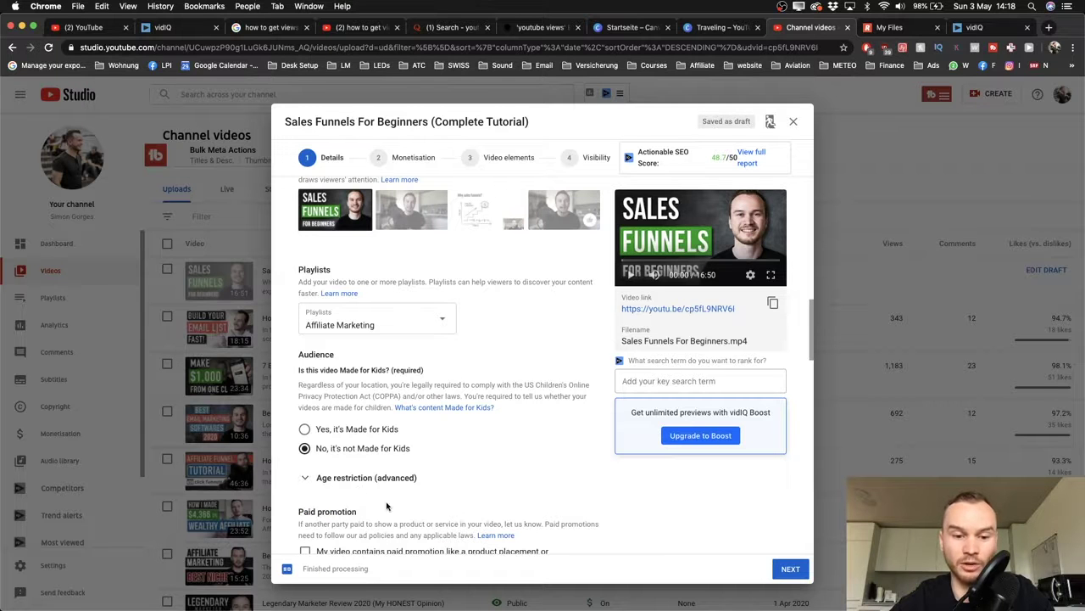
pyautogui.scroll(-4, 414, 471)
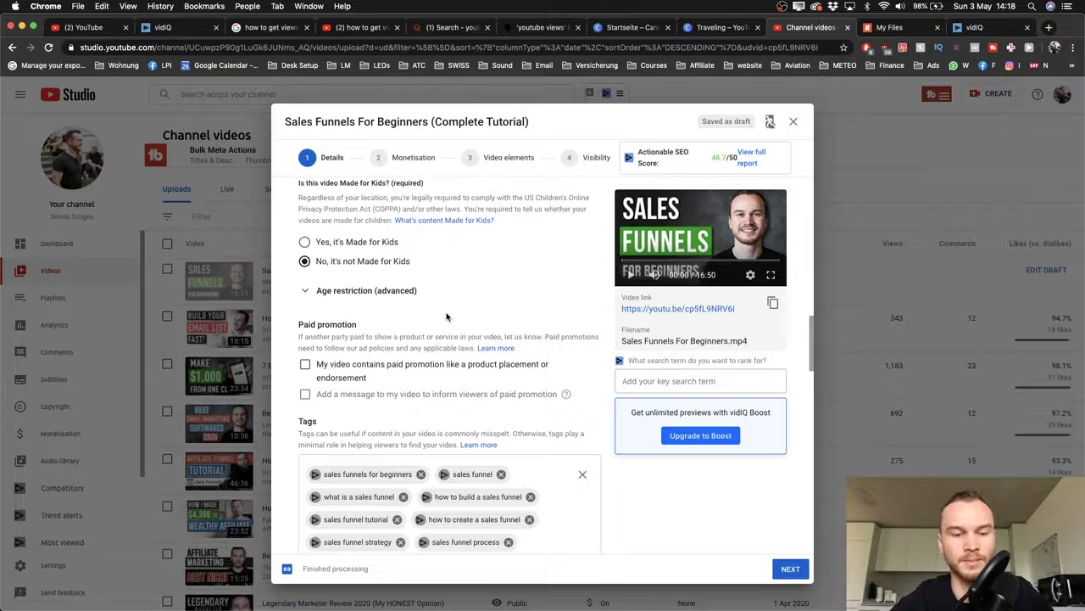
# - Scroll down to the tags and collapse, then re-expand, the tag tools panel
pyautogui.scroll(-2, 447, 316)
pyautogui.scroll(-1, 447, 316)
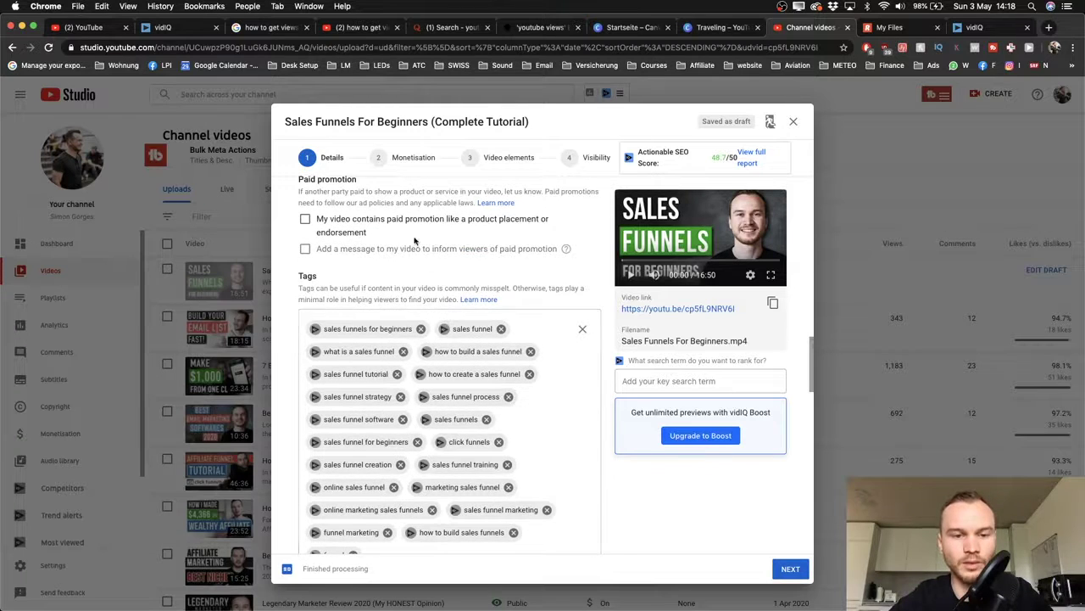
pyautogui.scroll(1, 413, 239)
pyautogui.scroll(-3, 398, 326)
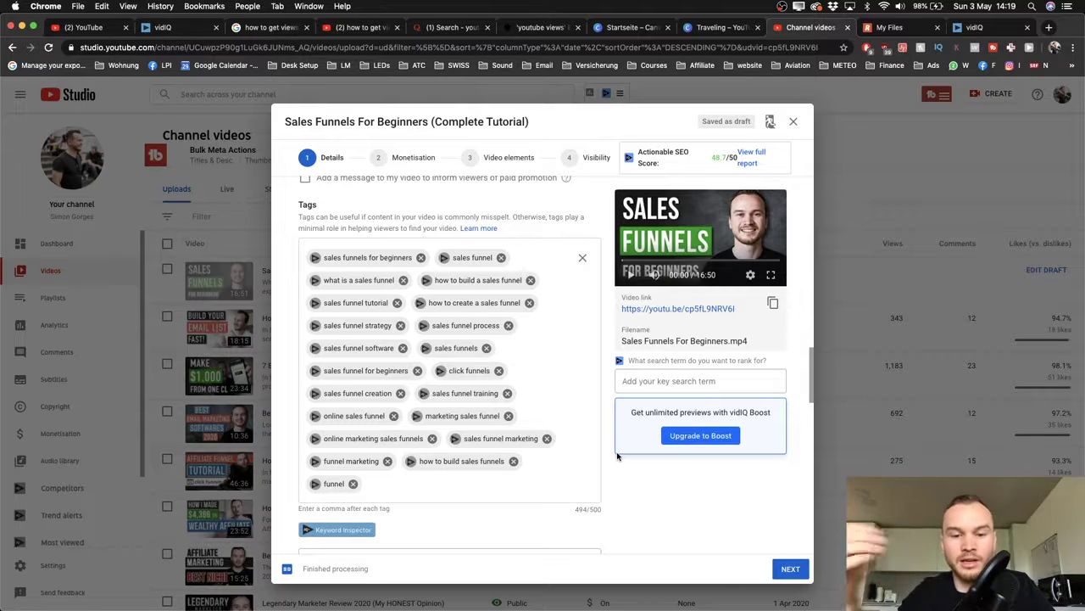
pyautogui.scroll(-3, 454, 433)
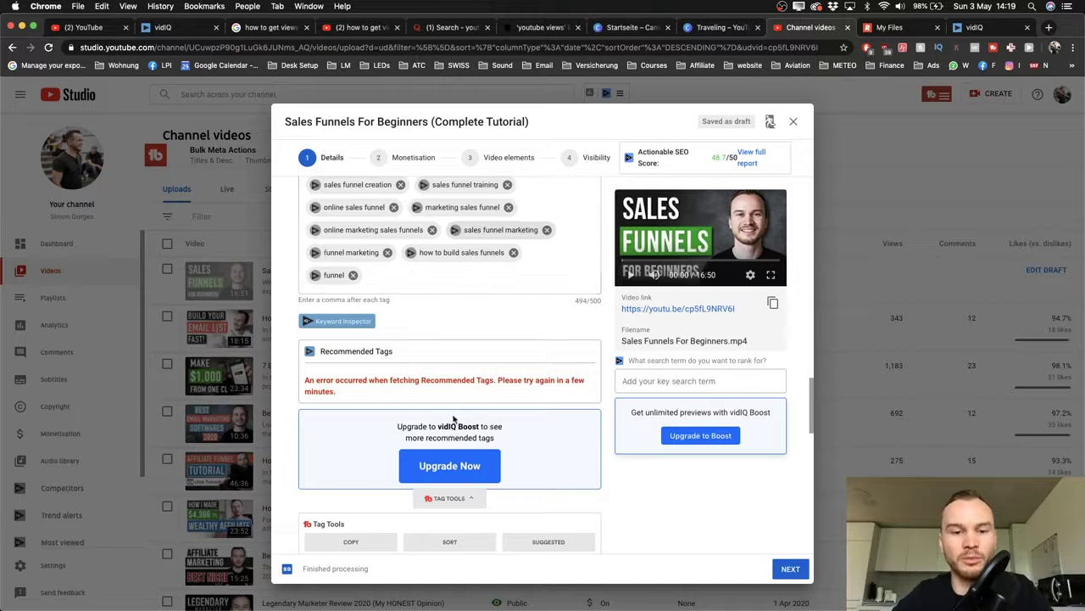
pyautogui.scroll(2, 453, 415)
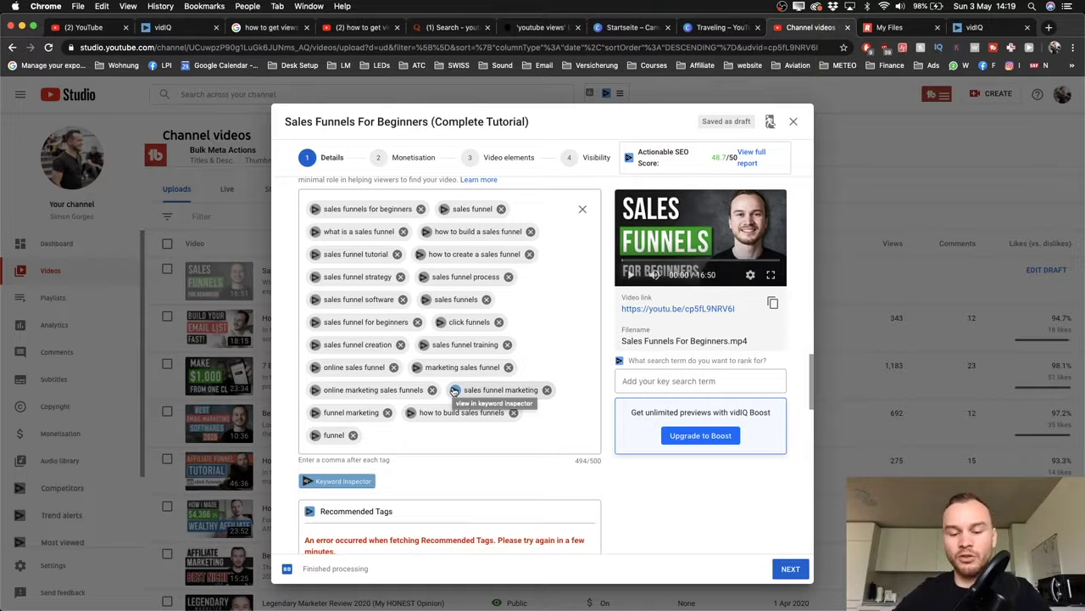
pyautogui.scroll(-3, 534, 222)
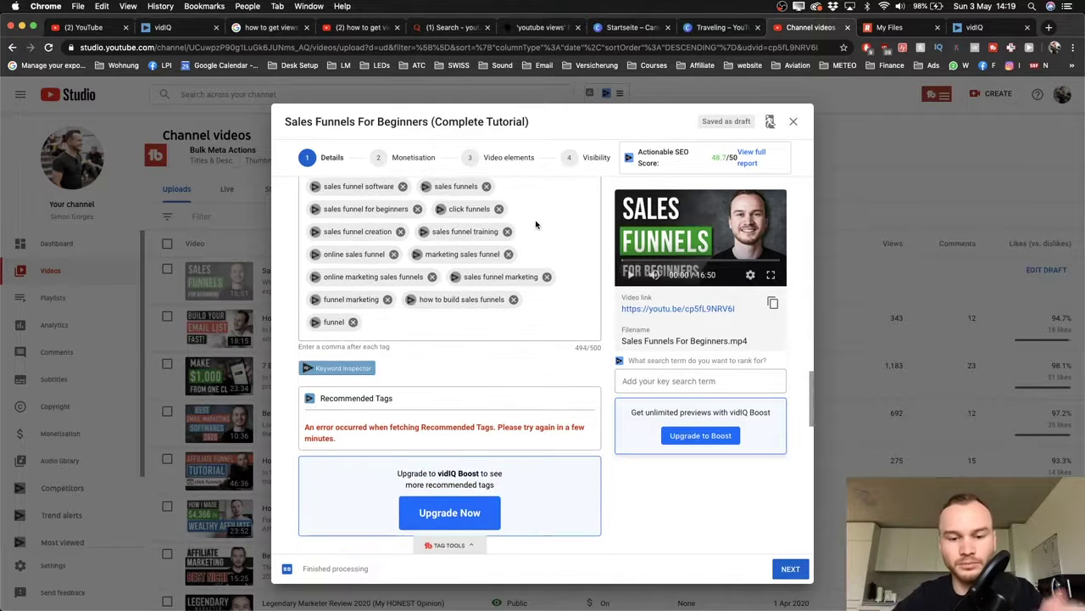
pyautogui.scroll(-2, 536, 224)
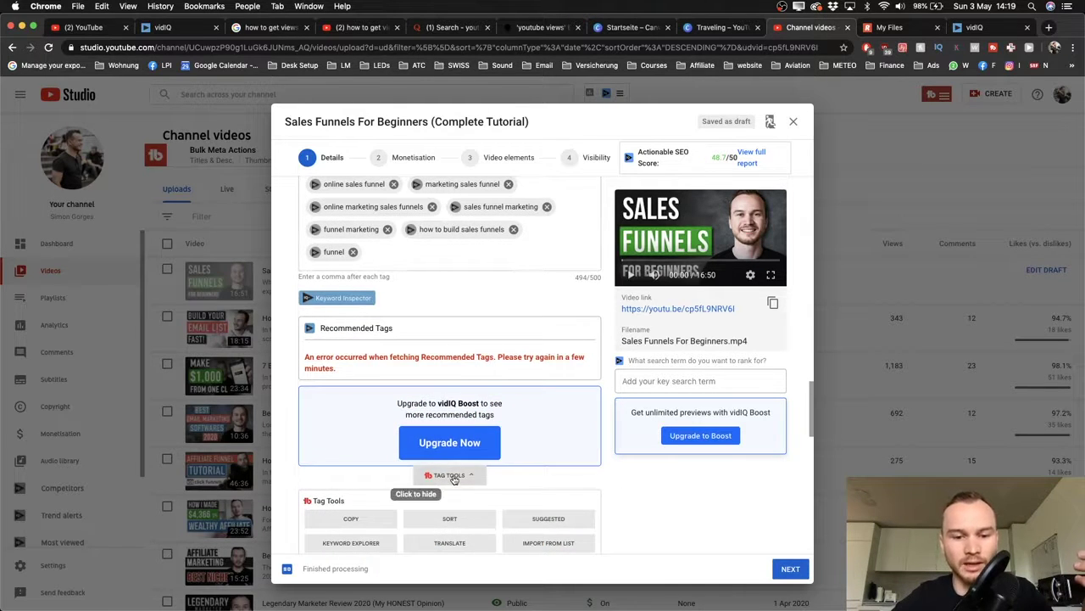
pyautogui.click(456, 477)
pyautogui.click(458, 475)
# - Check recording date, Standard YouTube Licence, embedding, Education category and comment settings
pyautogui.scroll(-4, 460, 416)
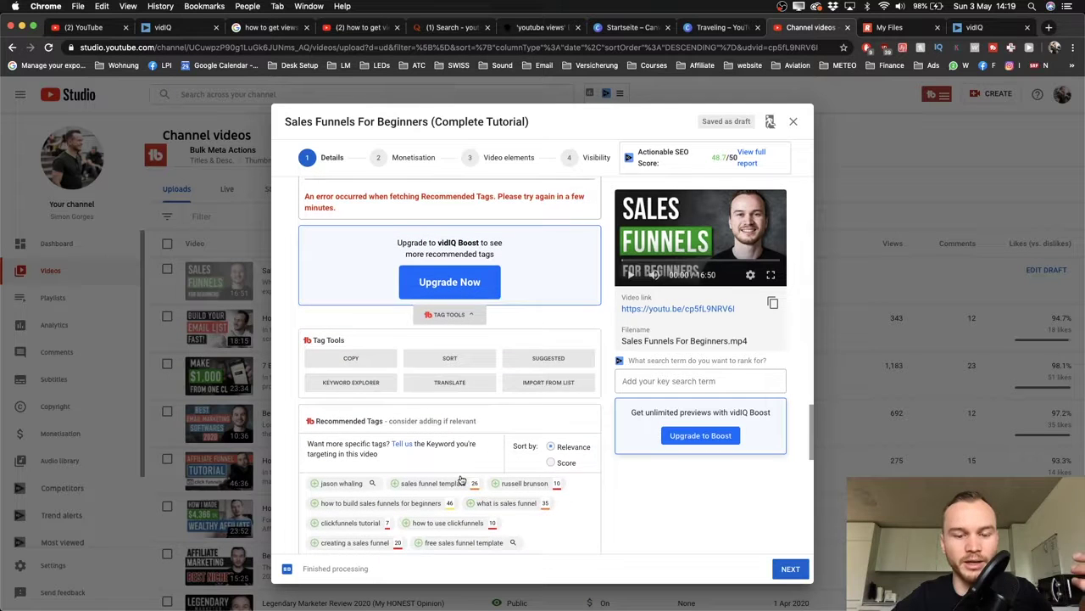
pyautogui.scroll(-4, 475, 326)
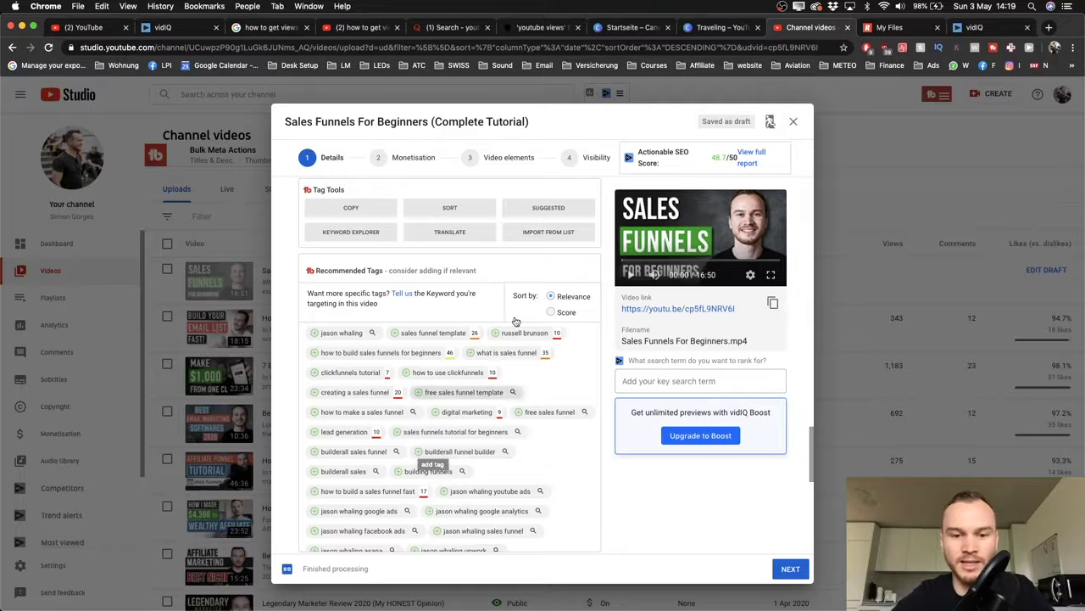
pyautogui.scroll(-1, 517, 284)
pyautogui.moveTo(595, 284); pyautogui.dragTo(557, 284)
pyautogui.scroll(-3, 456, 292)
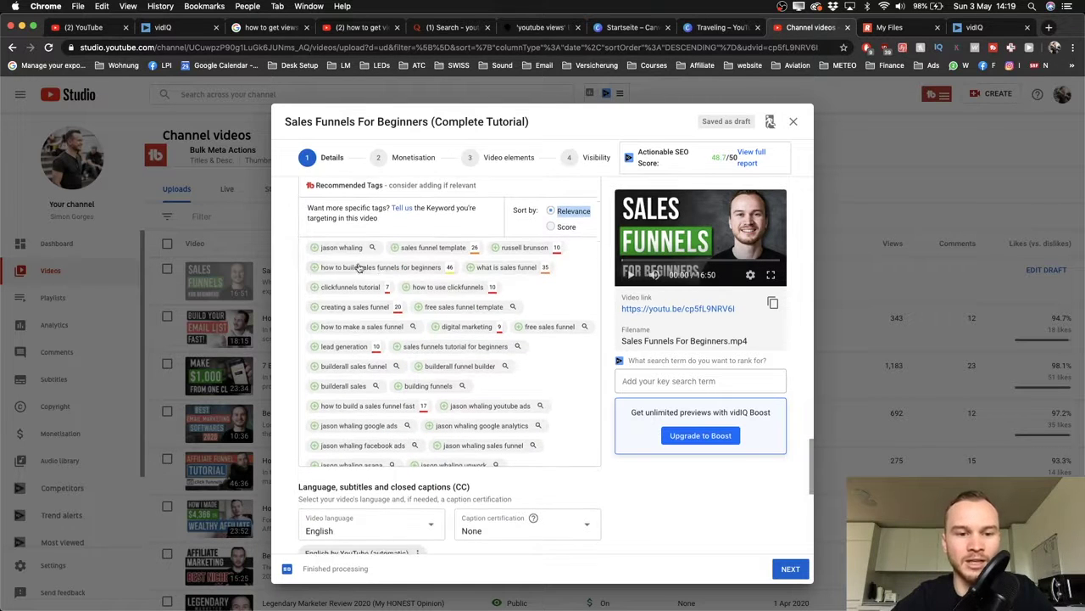
pyautogui.scroll(3, 418, 365)
pyautogui.scroll(5, 419, 364)
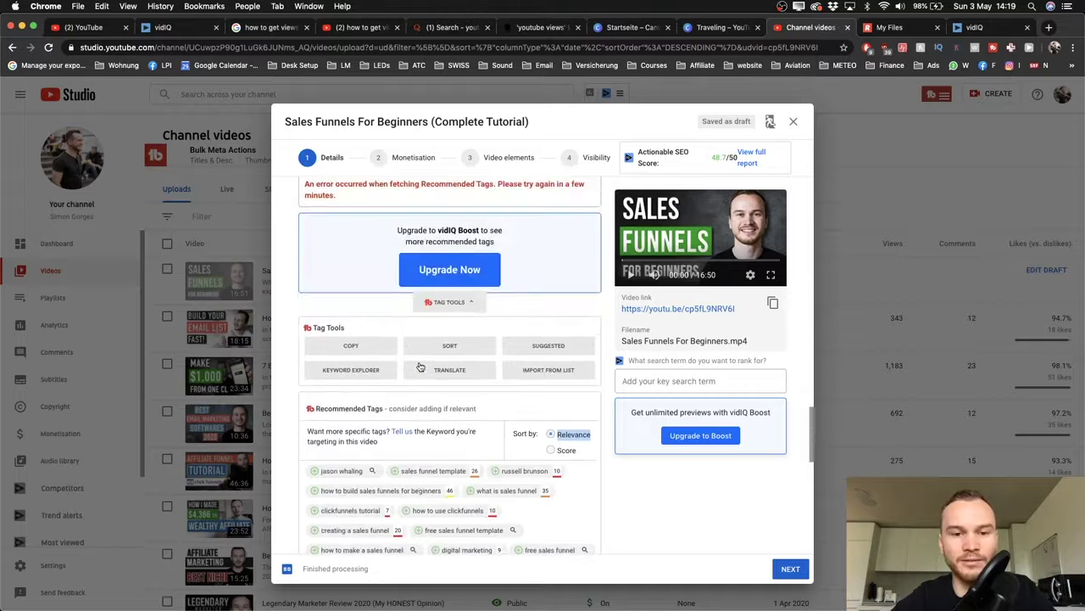
pyautogui.scroll(1, 419, 359)
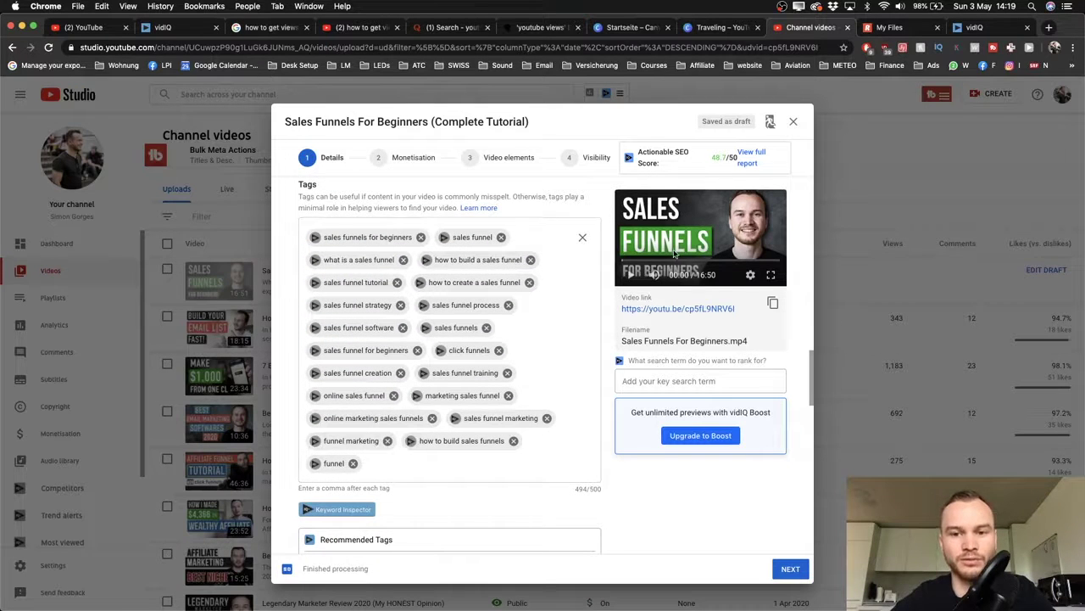
pyautogui.scroll(-2, 471, 416)
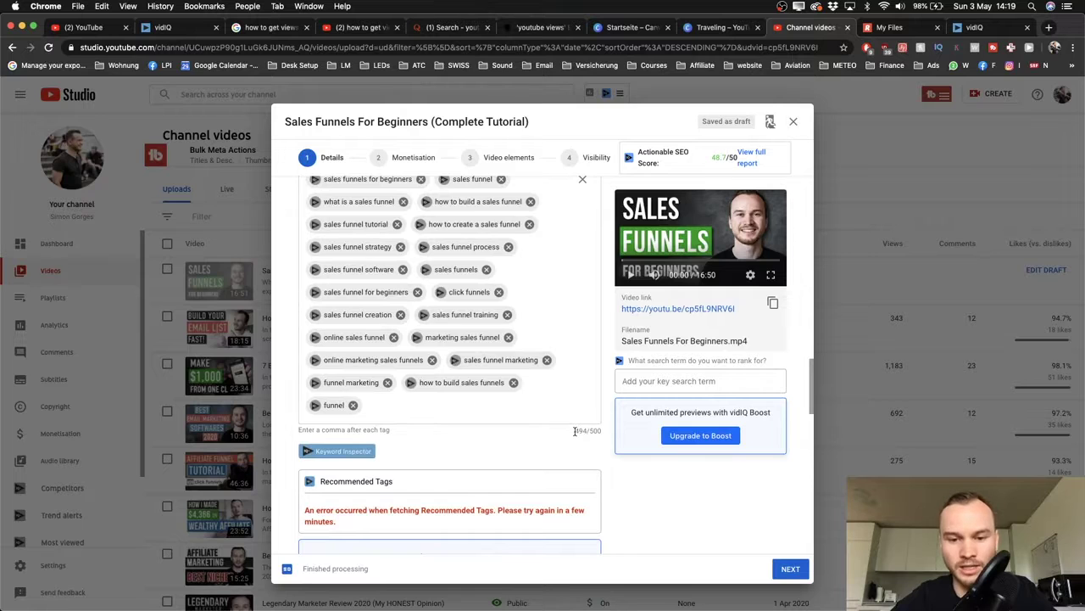
pyautogui.scroll(5, 575, 431)
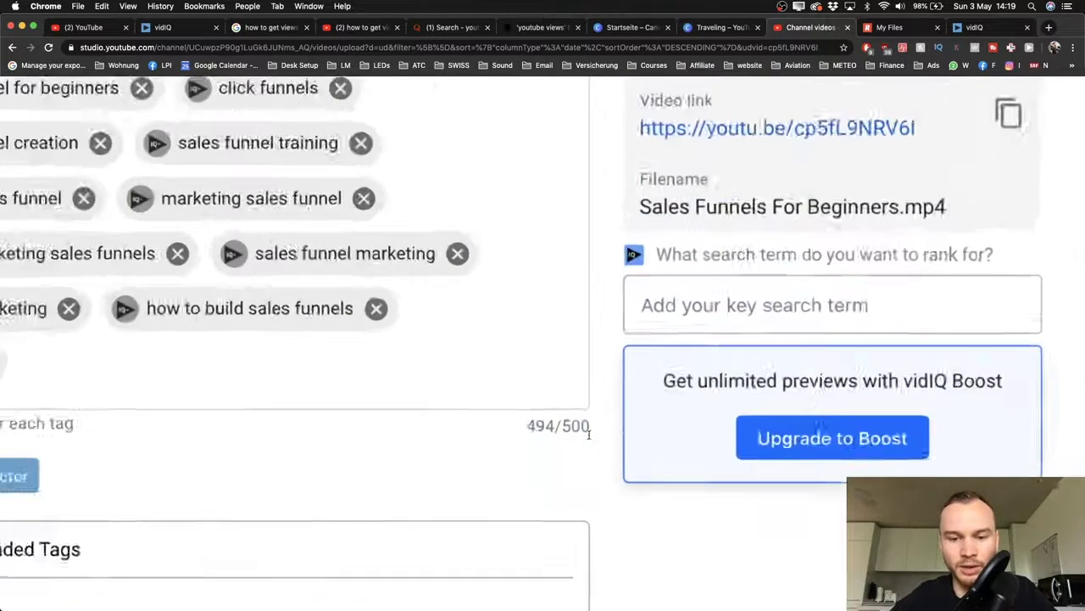
# - Point out the tags' 494/500 character count
pyautogui.moveTo(588, 434); pyautogui.dragTo(514, 429)
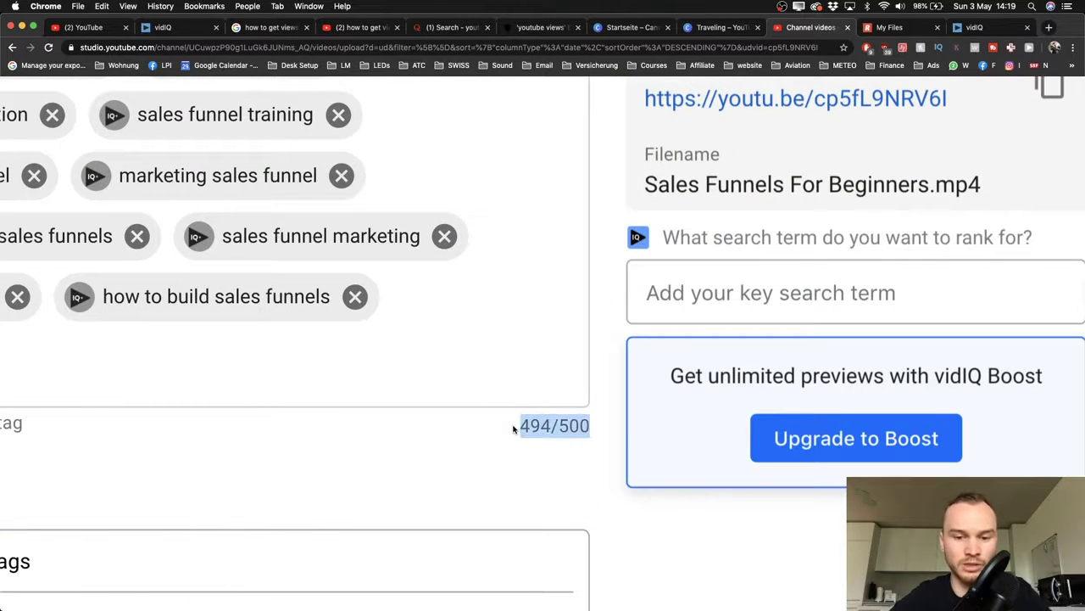
pyautogui.click(517, 428)
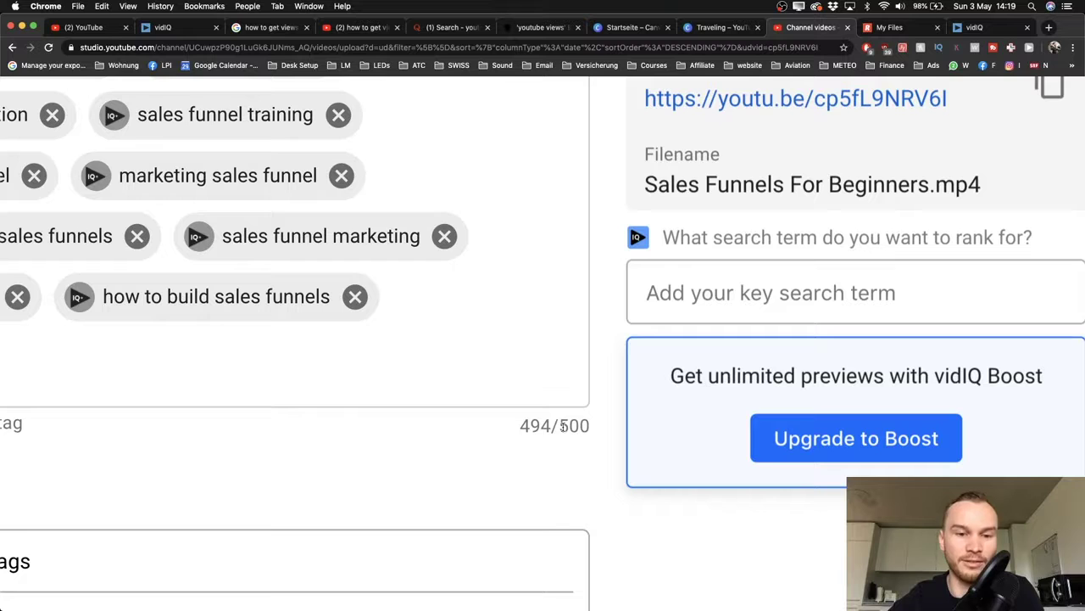
pyautogui.moveTo(523, 427); pyautogui.dragTo(615, 432)
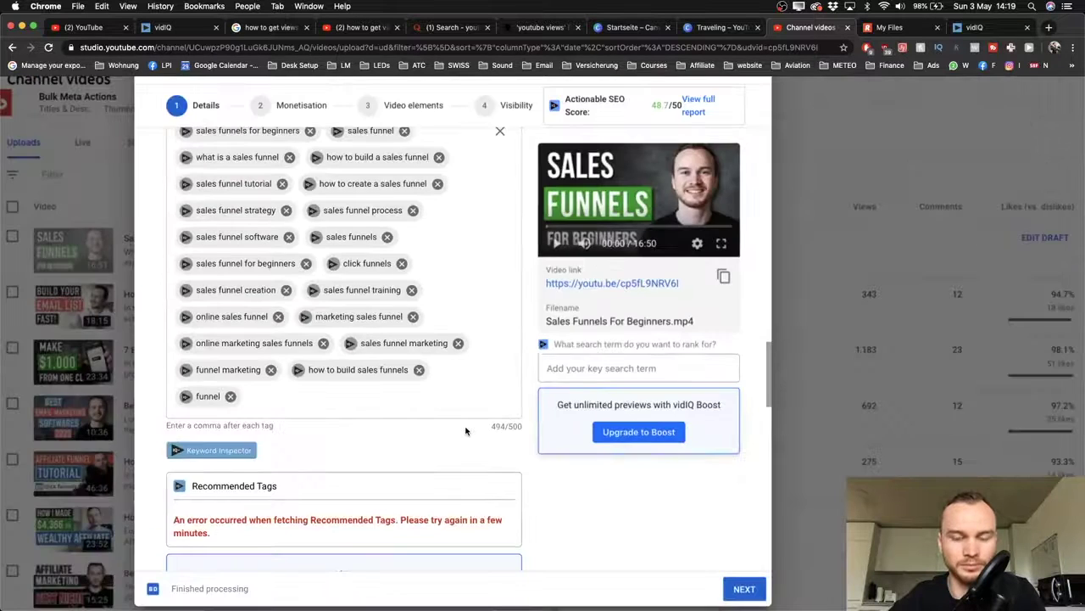
pyautogui.scroll(-10, 466, 431)
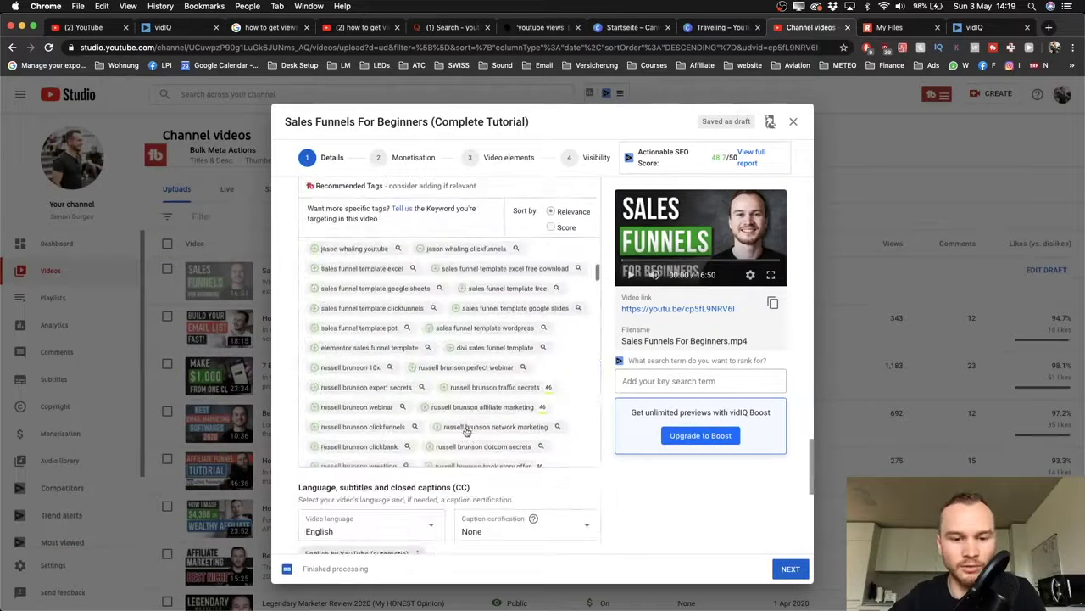
pyautogui.scroll(-2, 647, 470)
pyautogui.scroll(-2, 584, 382)
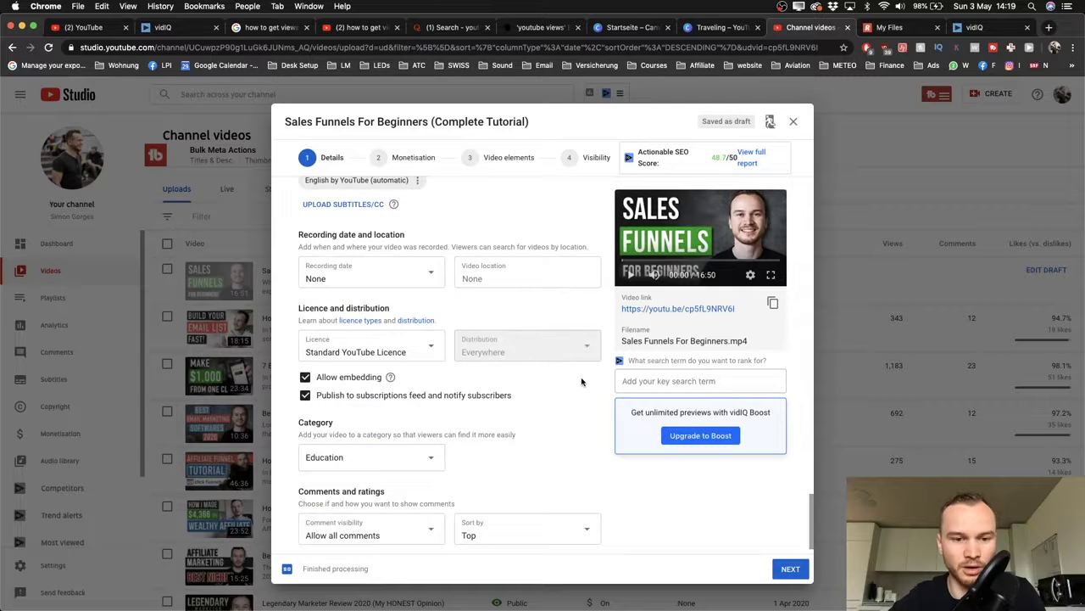
pyautogui.scroll(2, 424, 229)
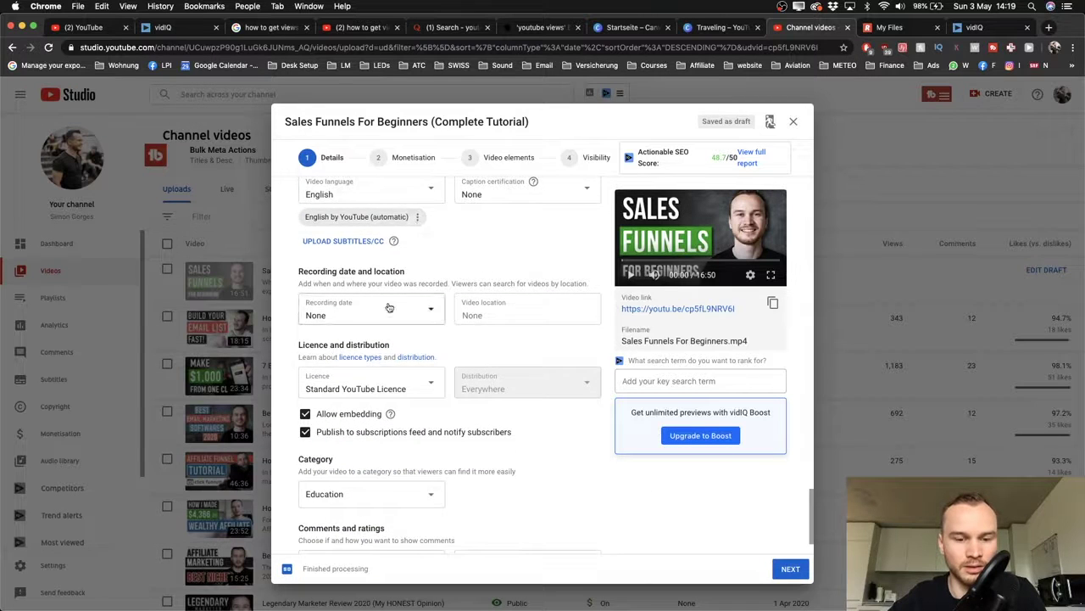
pyautogui.scroll(-2, 388, 307)
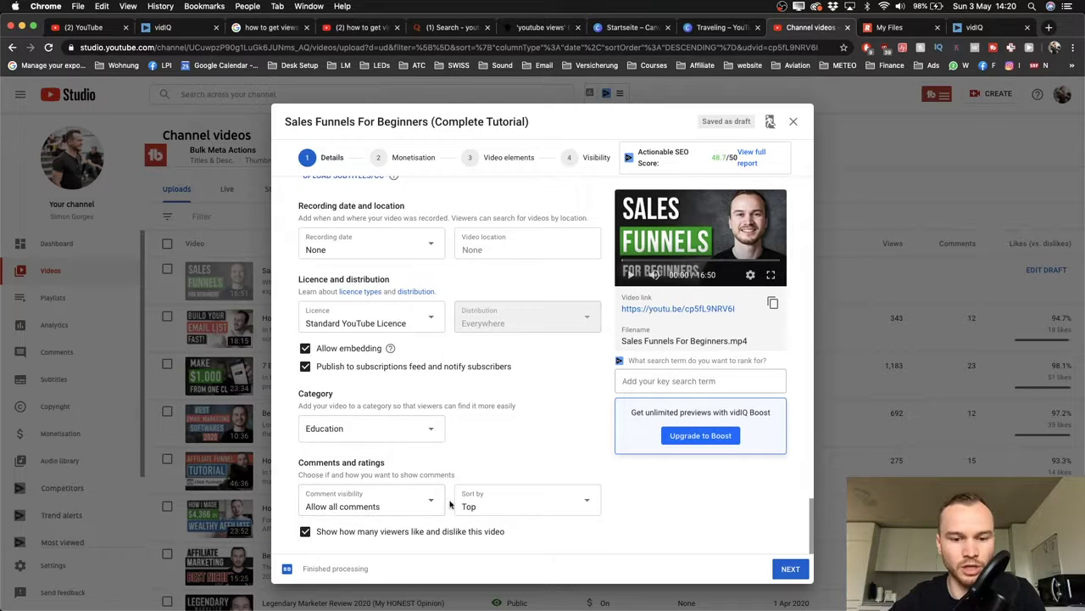
# - Set Monetisation to On for the Sales Funnels draft
pyautogui.click(790, 568)
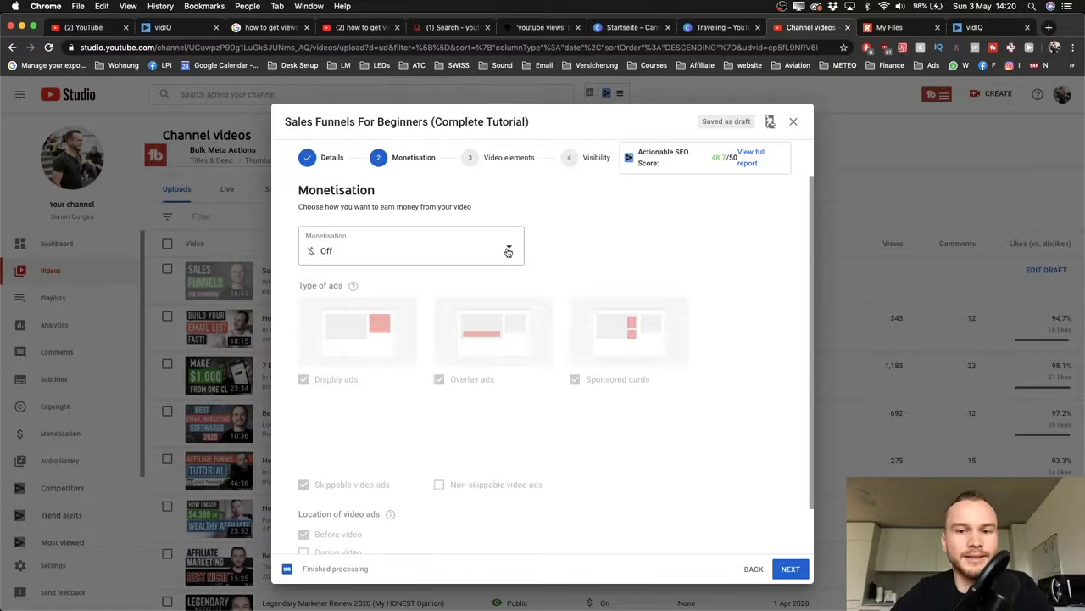
pyautogui.click(507, 251)
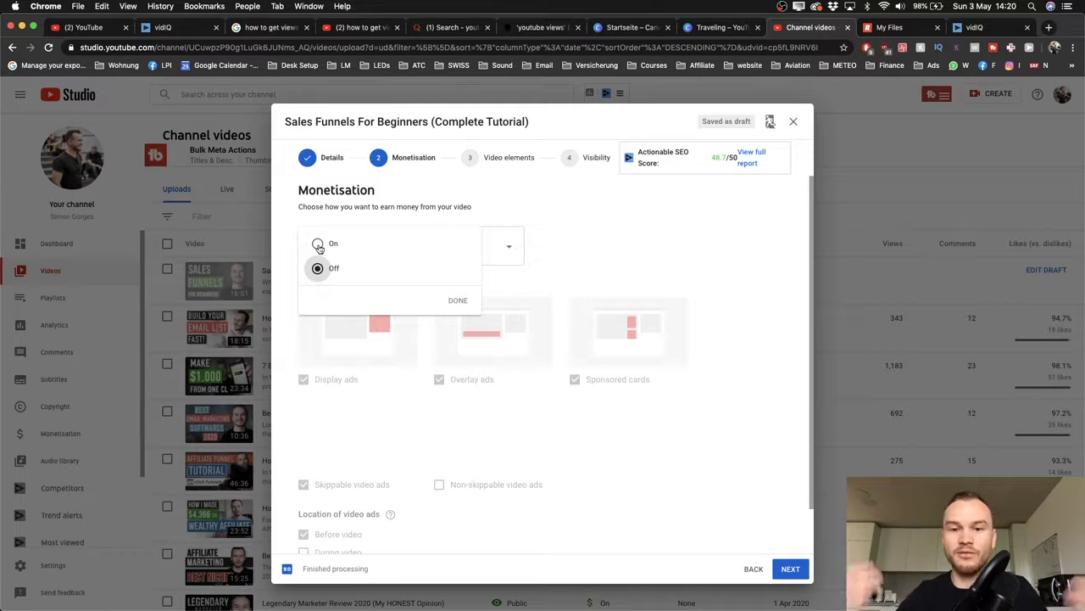
pyautogui.click(318, 244)
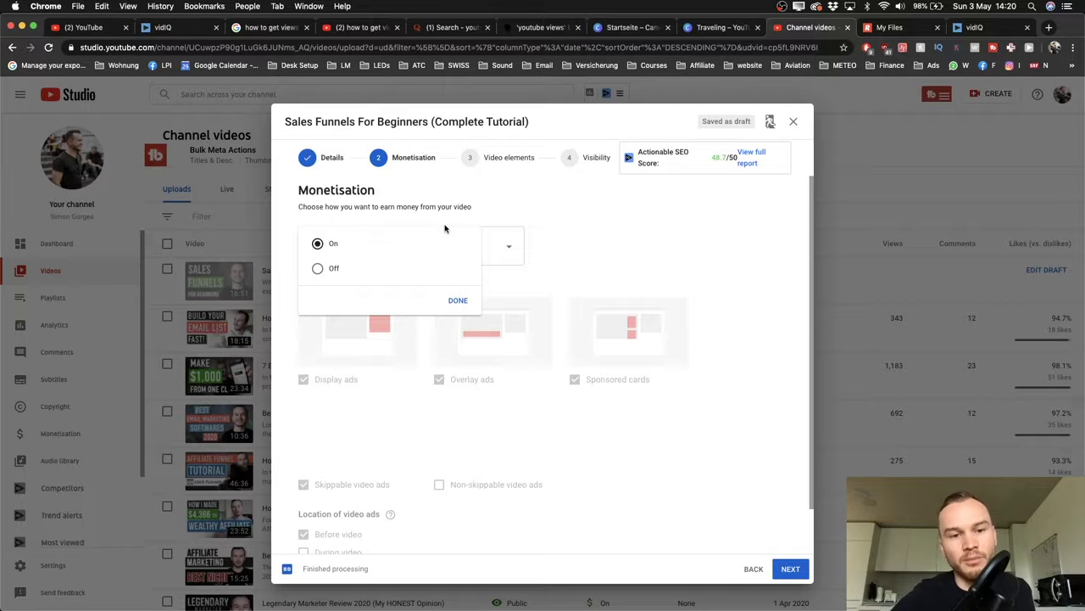
pyautogui.click(561, 236)
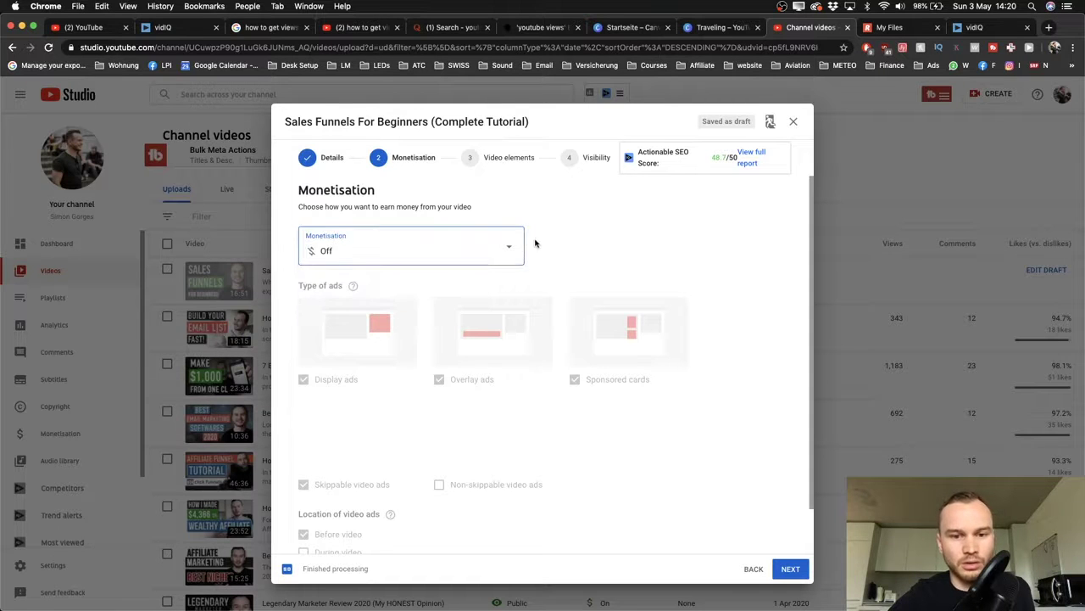
pyautogui.click(509, 246)
pyautogui.click(318, 245)
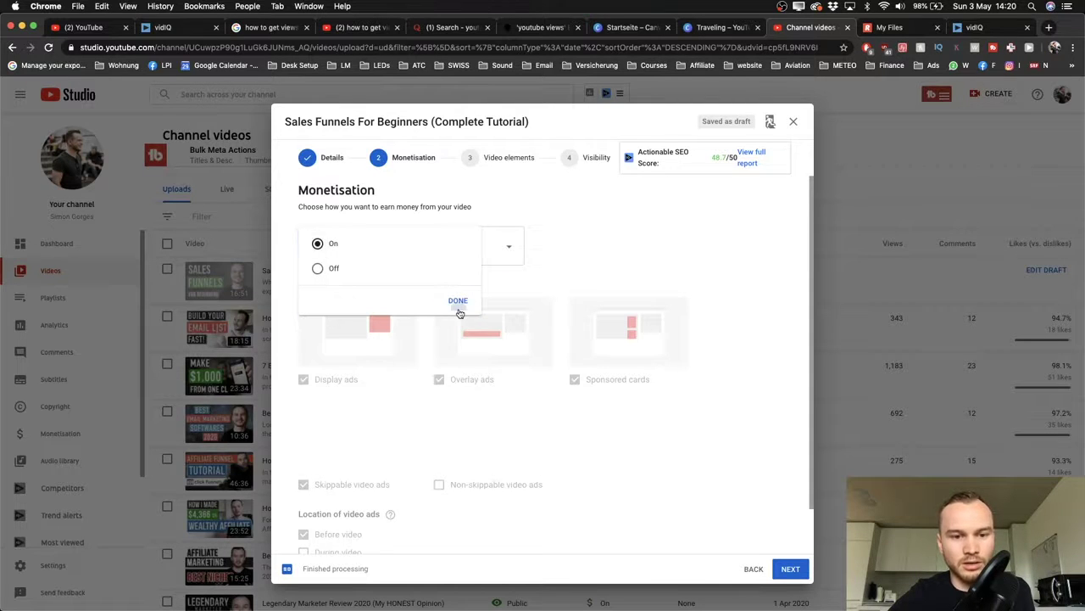
pyautogui.click(458, 301)
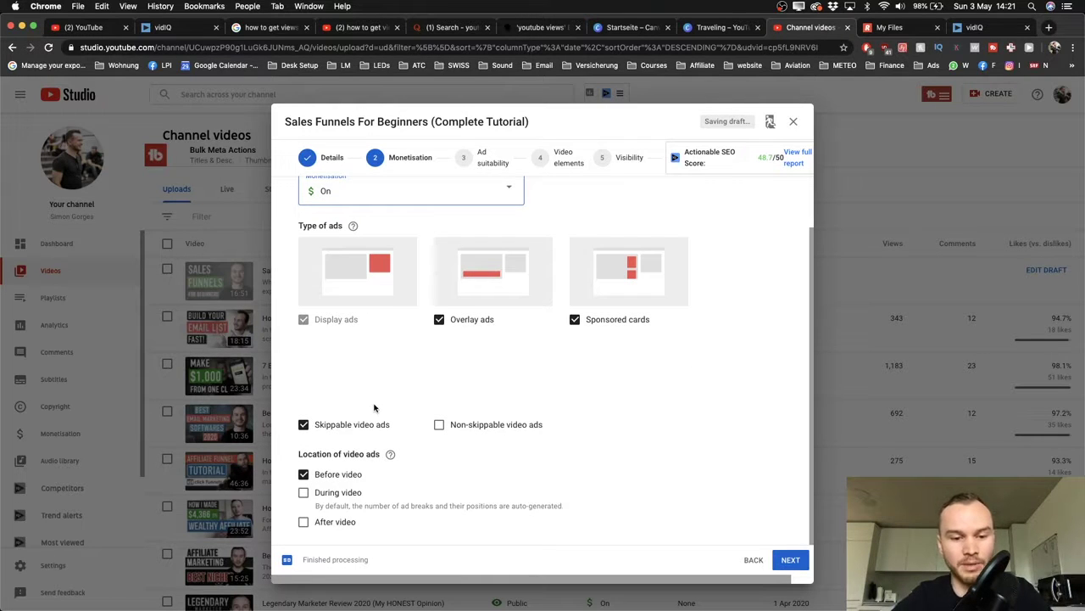
# - Enable ads during and after the video and choose manual ad-break placement
pyautogui.click(305, 494)
pyautogui.scroll(-1, 304, 513)
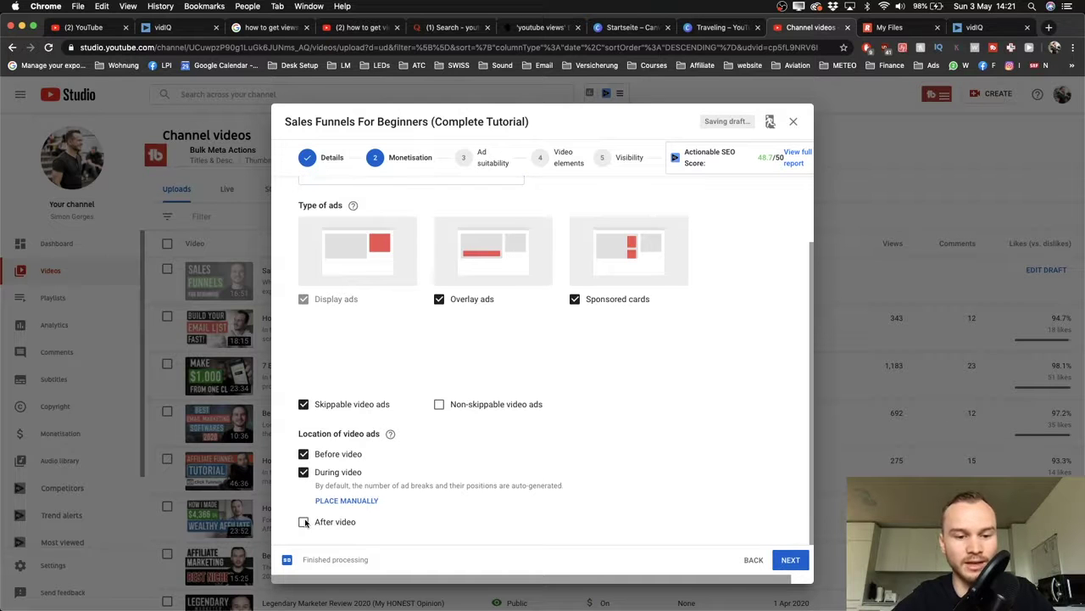
pyautogui.click(304, 521)
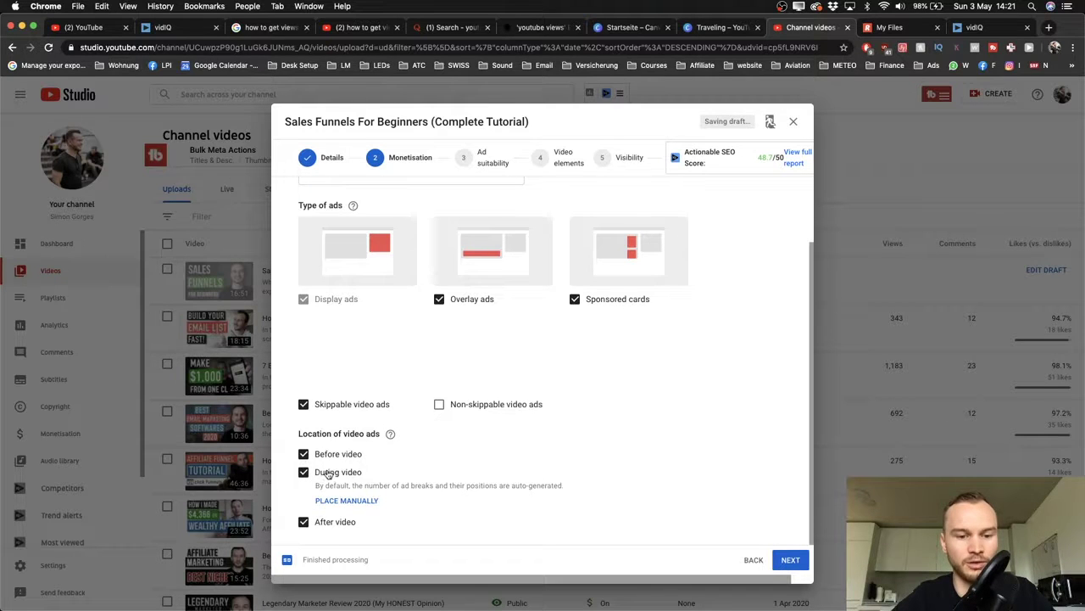
pyautogui.click(352, 500)
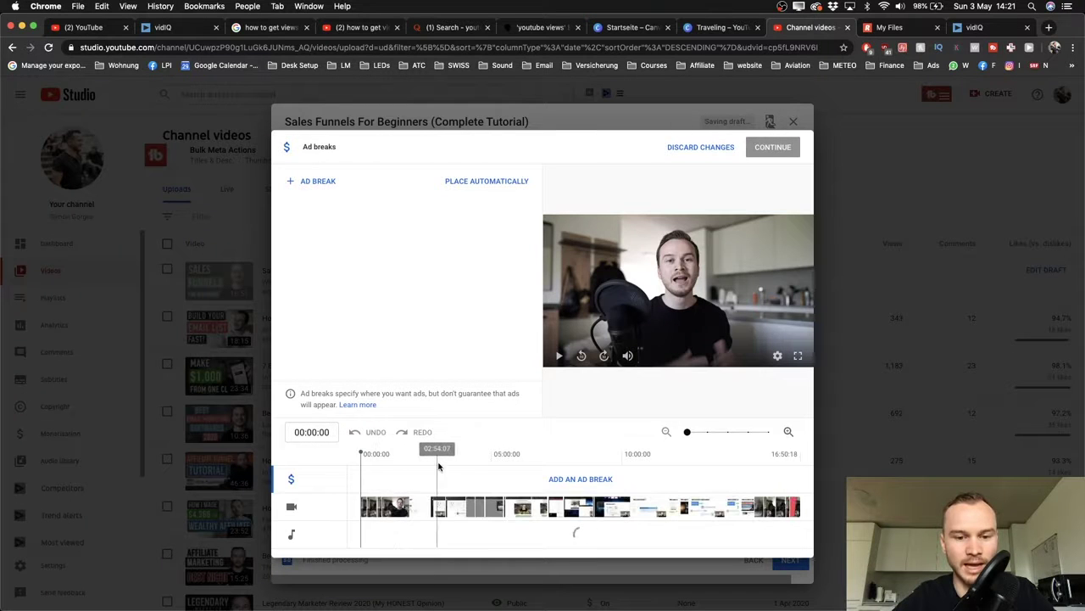
# - Add mid-roll ad breaks at 04:42 and, after moving the second, 11:14
pyautogui.click(484, 464)
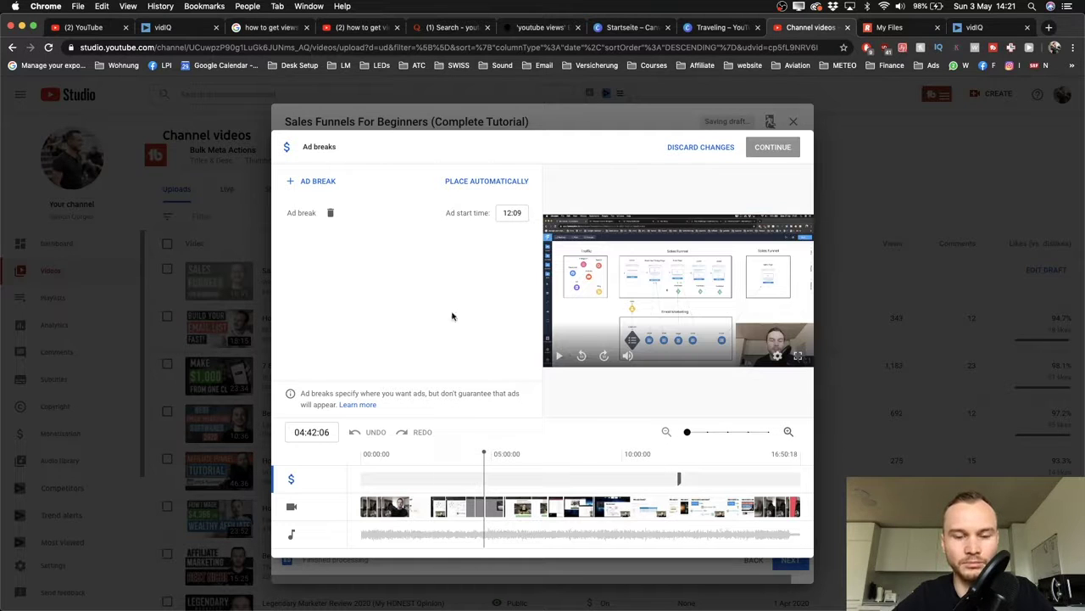
pyautogui.click(299, 187)
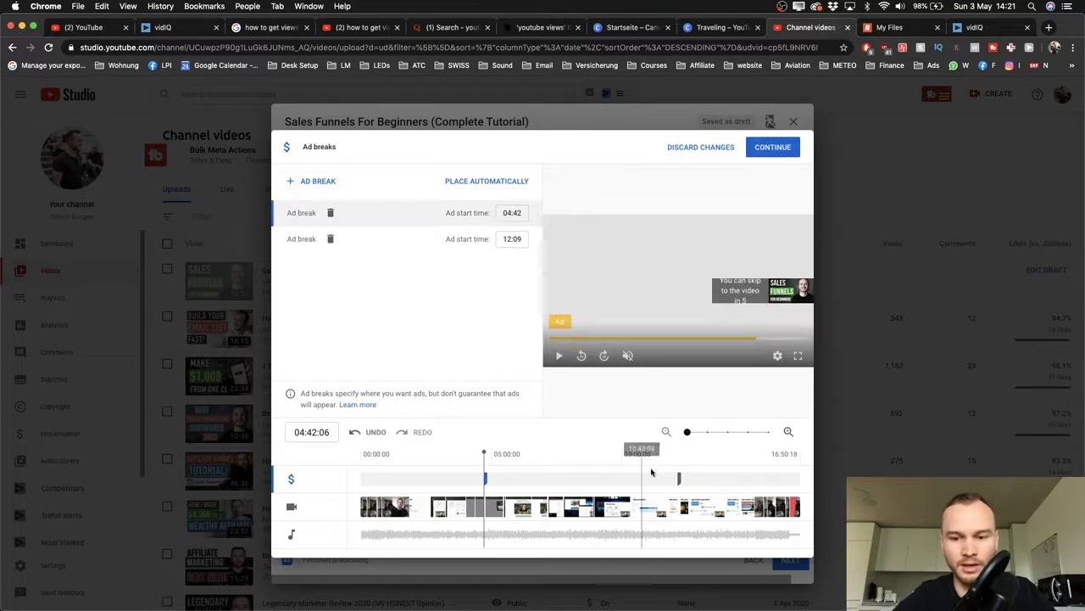
pyautogui.moveTo(679, 480); pyautogui.dragTo(656, 479)
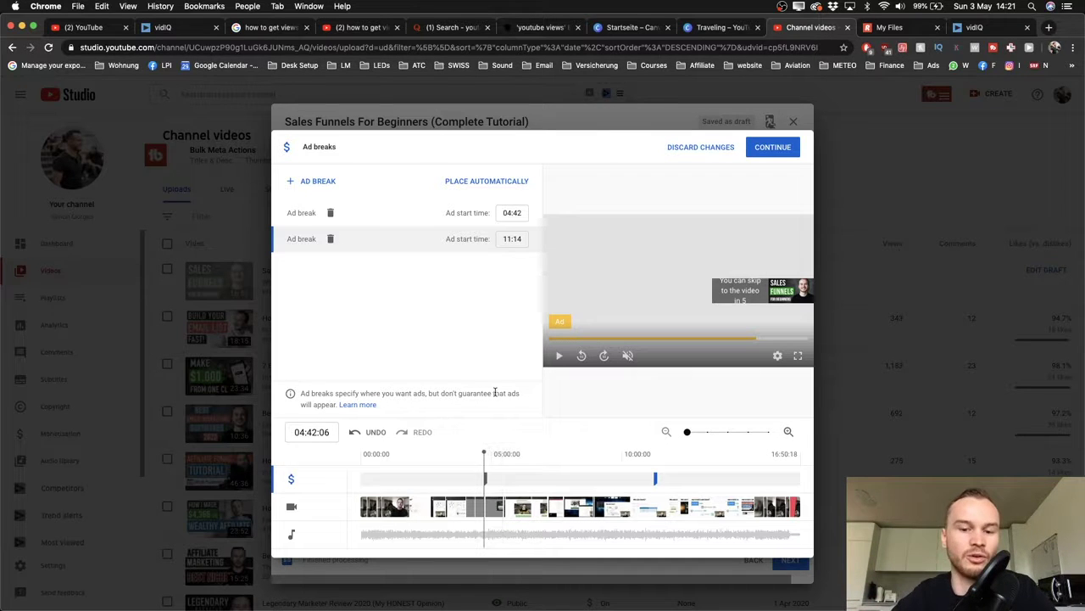
# - Keep the ad breaks, answer None of the above for ad suitability, and continue
pyautogui.click(762, 150)
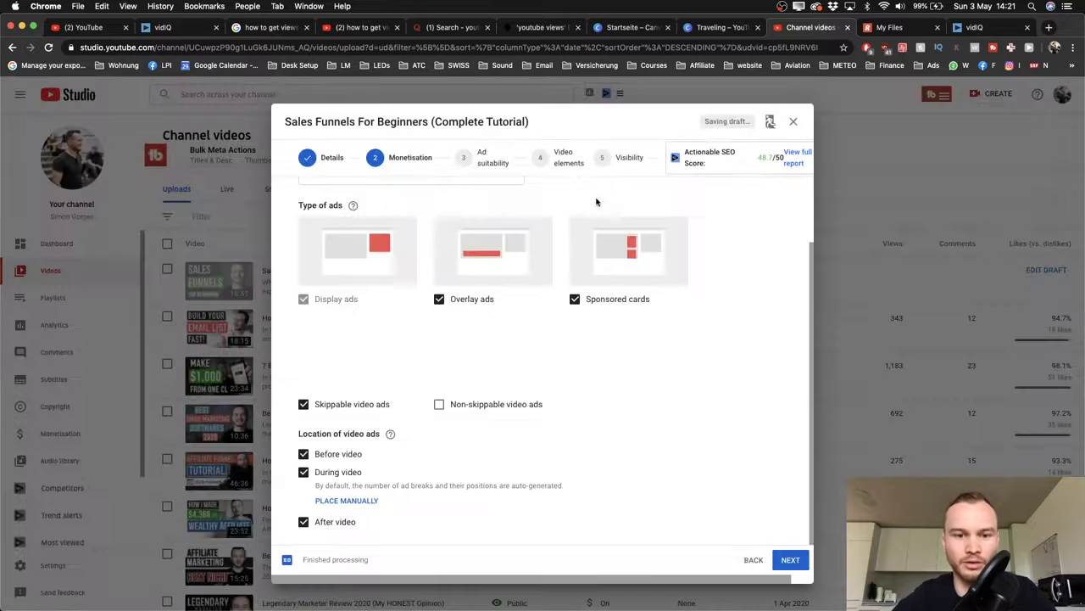
pyautogui.click(790, 560)
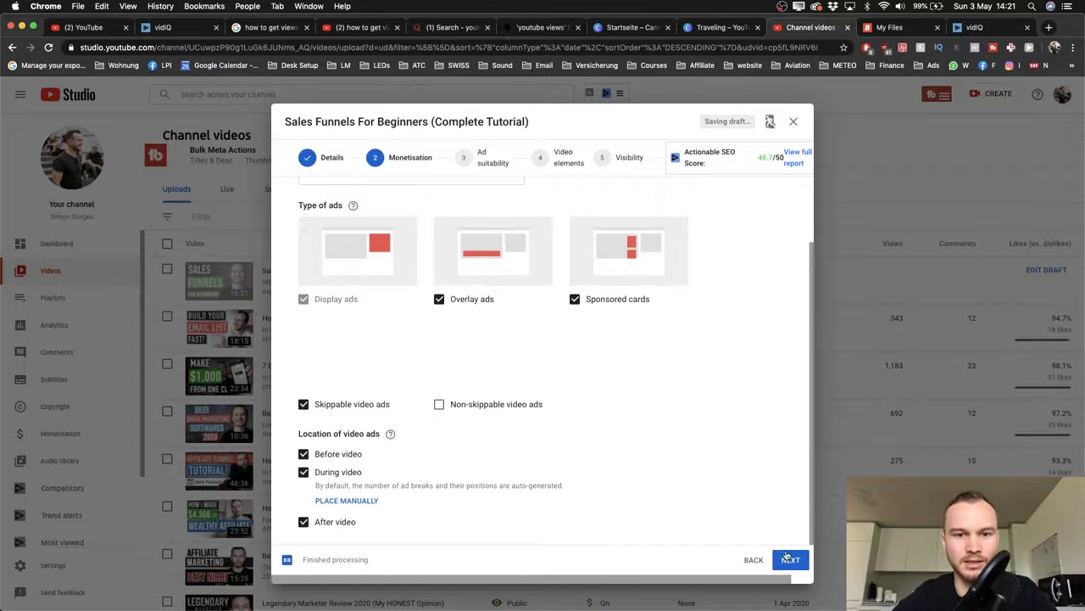
pyautogui.scroll(-3, 561, 286)
pyautogui.scroll(-5, 431, 288)
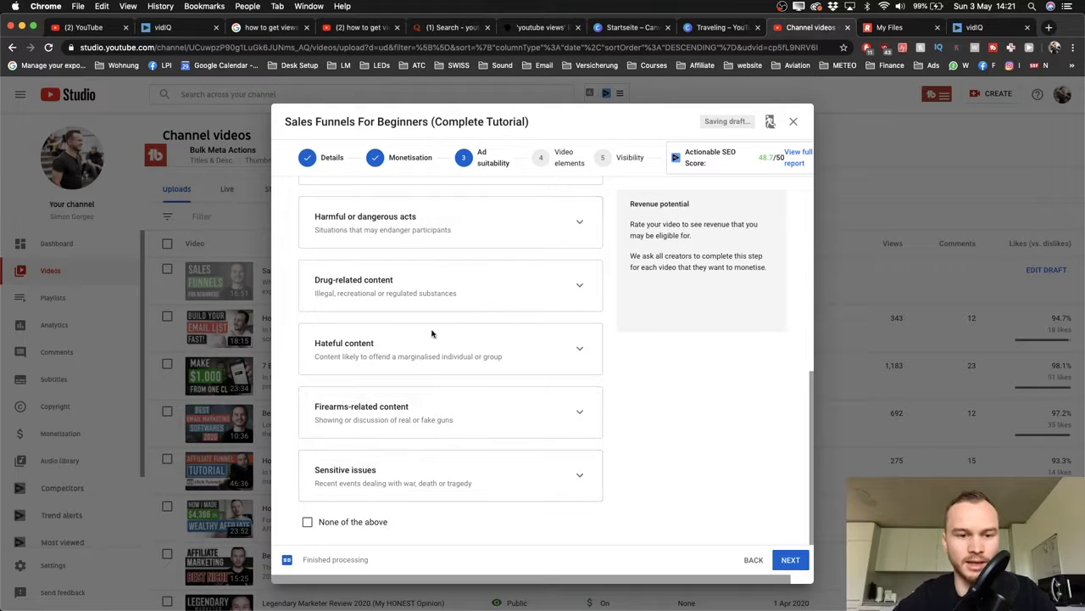
pyautogui.click(308, 523)
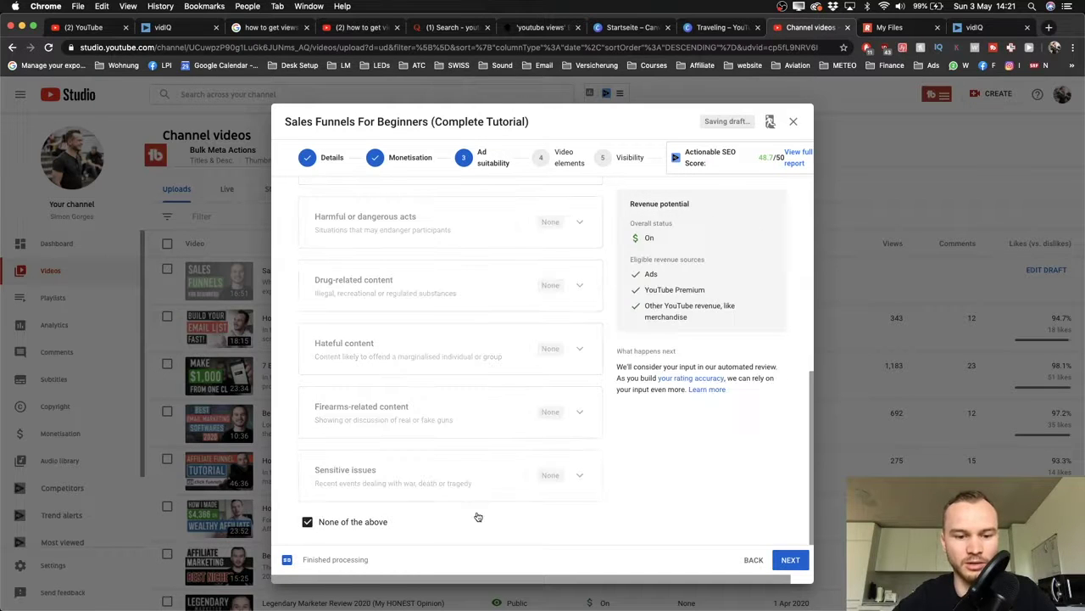
pyautogui.click(790, 560)
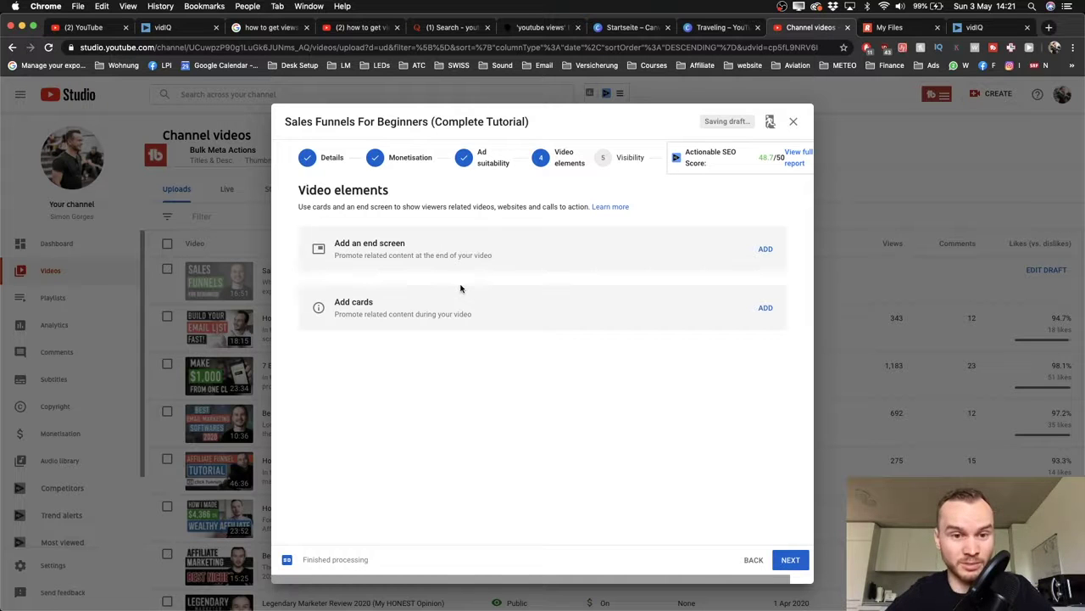
# - Import the latest video's end screen, enlarge its Best for viewer element, and save
pyautogui.click(765, 250)
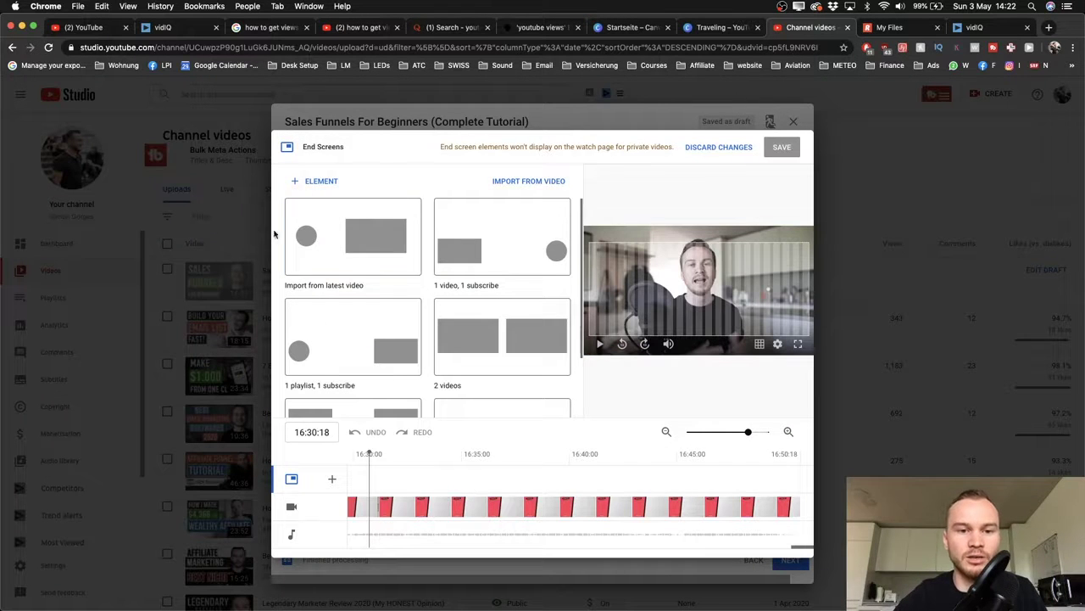
pyautogui.click(338, 272)
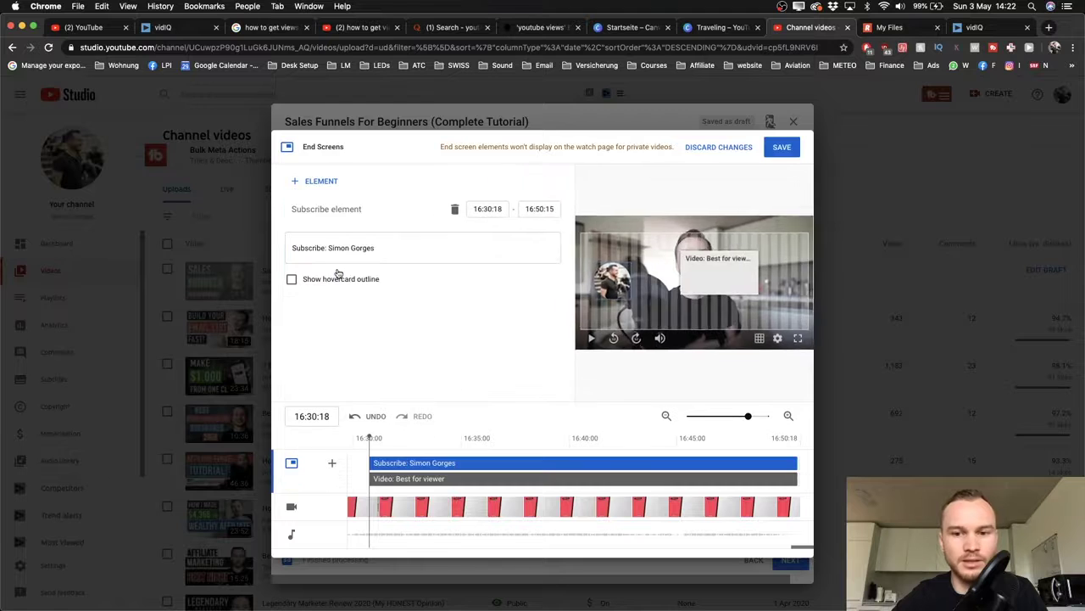
pyautogui.scroll(3, 584, 296)
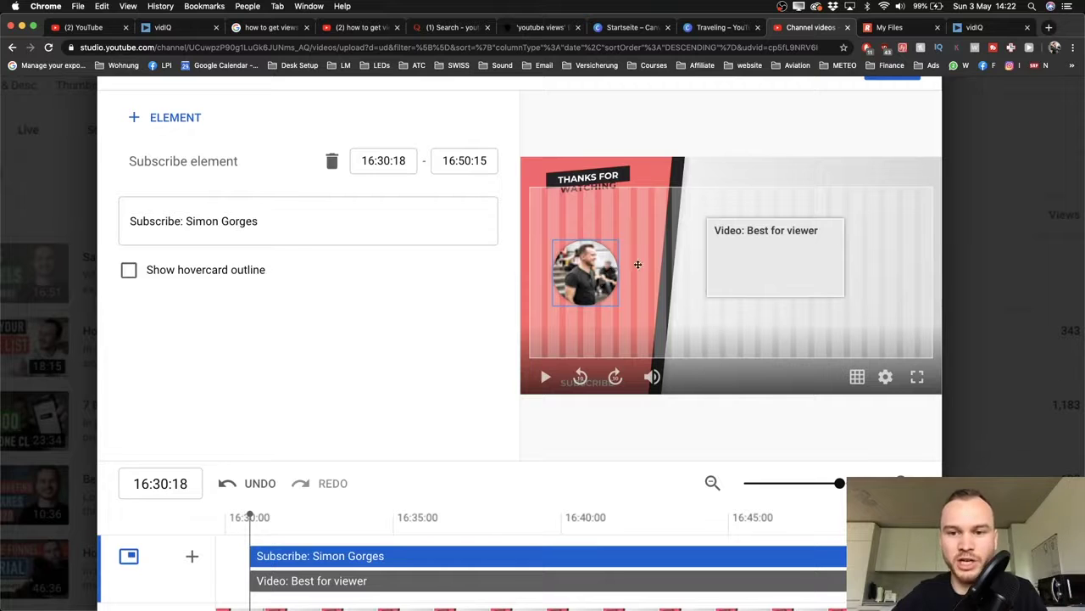
pyautogui.click(792, 238)
pyautogui.scroll(-3, 791, 238)
pyautogui.moveTo(750, 297)
pyautogui.mouseDown()
pyautogui.moveTo(784, 316)
pyautogui.moveTo(746, 290)
pyautogui.mouseUp()
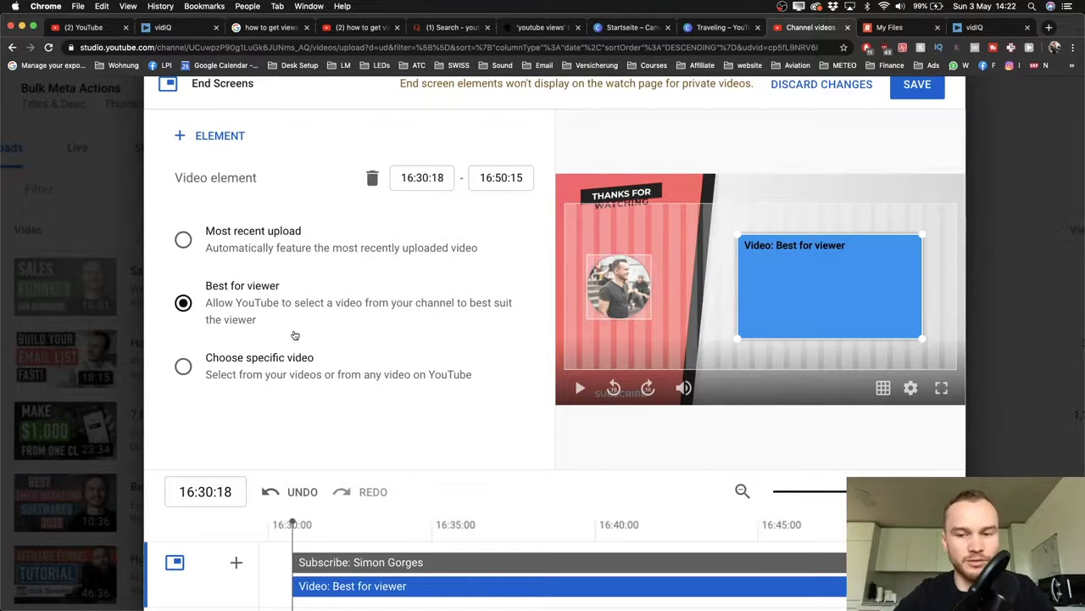
pyautogui.hscroll(3, 770, 235)
pyautogui.scroll(-5, 642, 305)
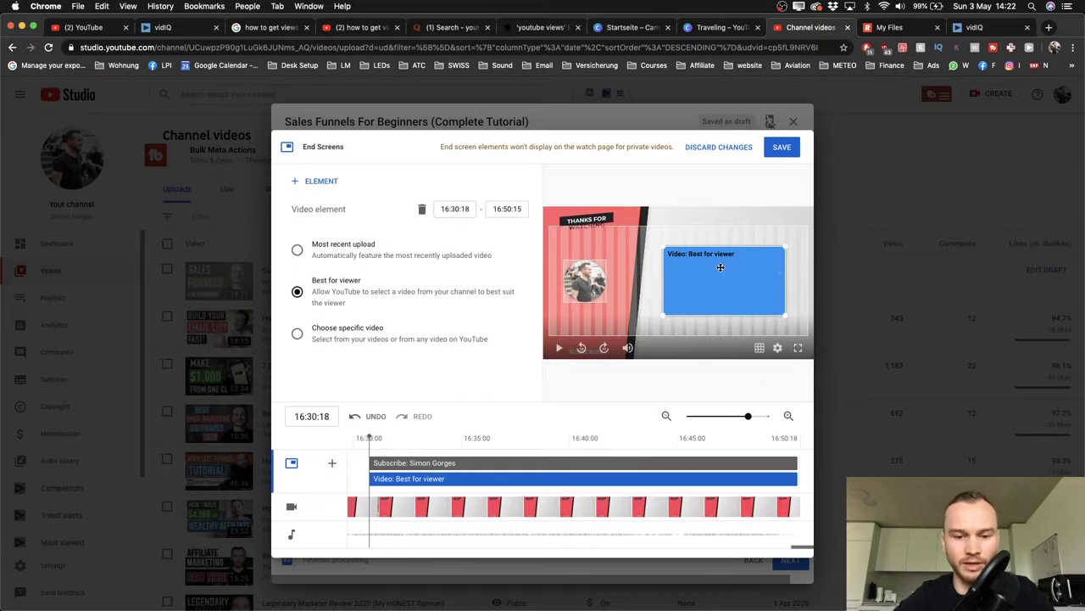
pyautogui.click(779, 148)
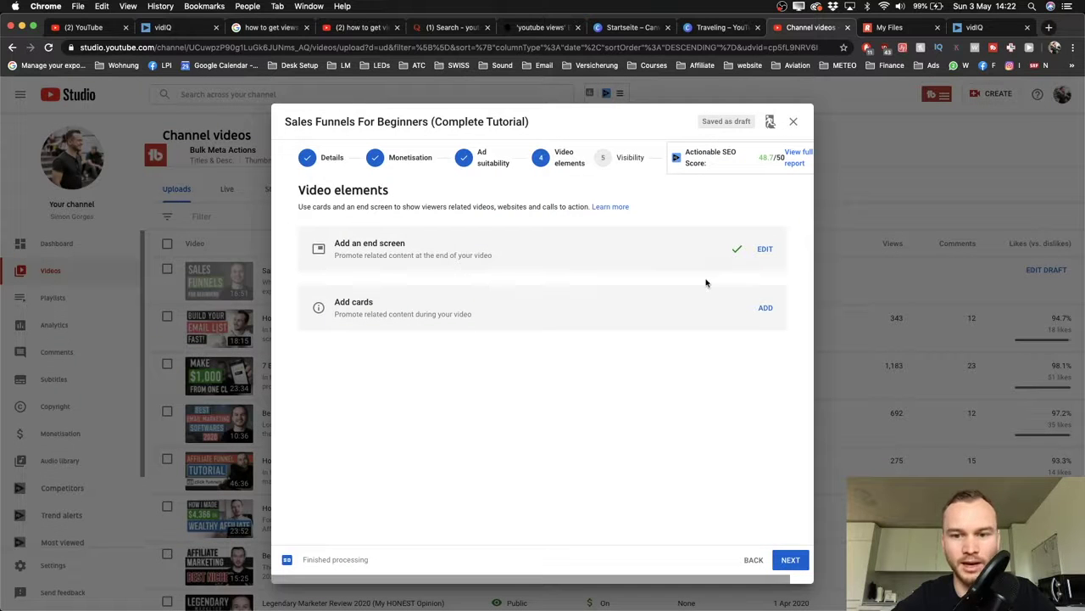
# - In the cards editor, pause the preview and scrub the timeline to 14:37
pyautogui.click(766, 309)
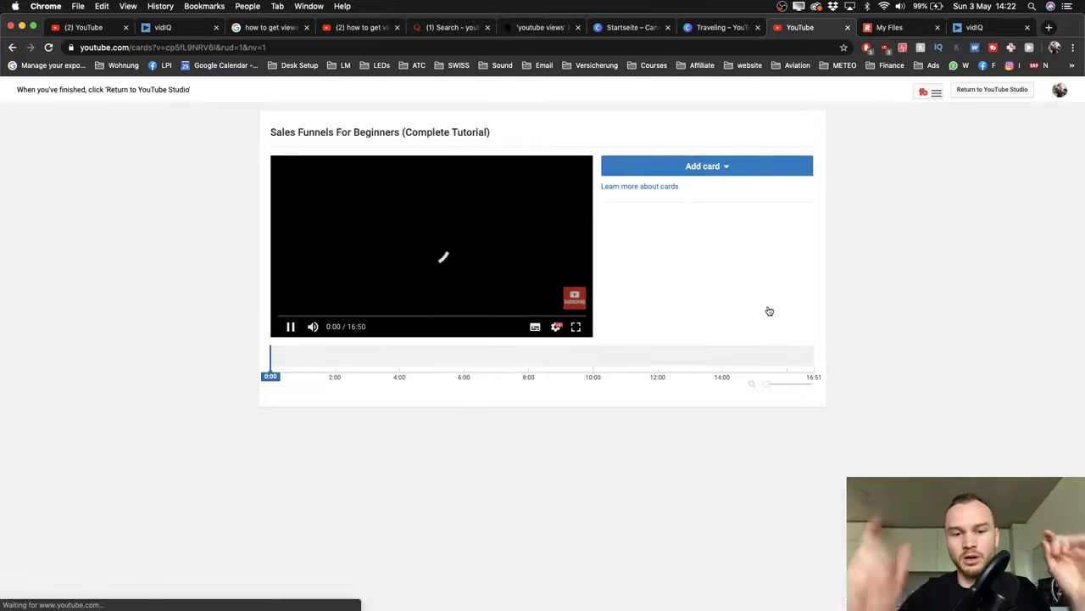
pyautogui.click(290, 328)
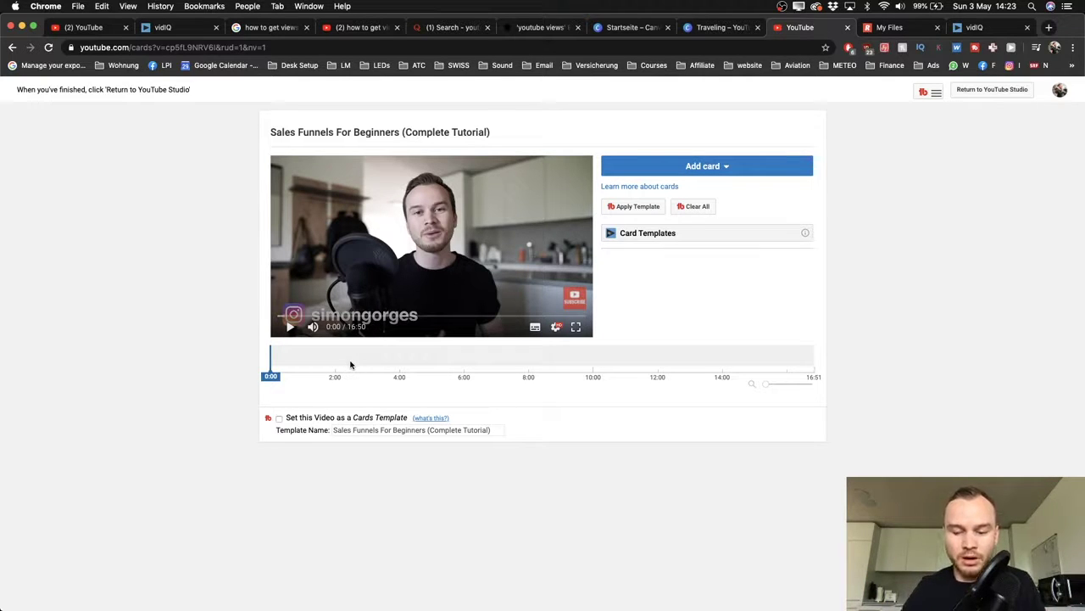
pyautogui.click(654, 357)
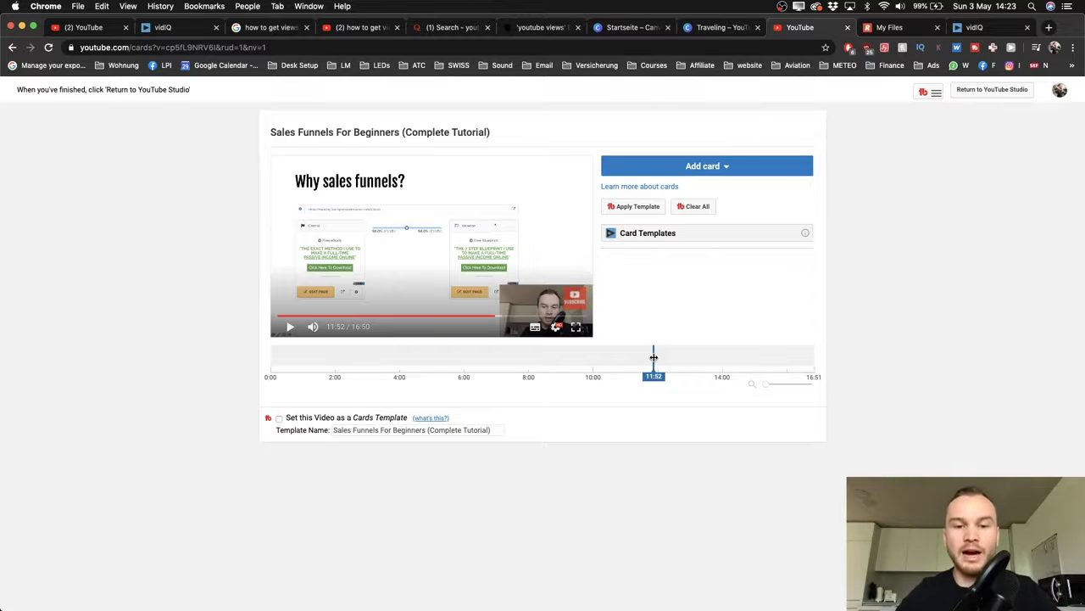
pyautogui.click(676, 360)
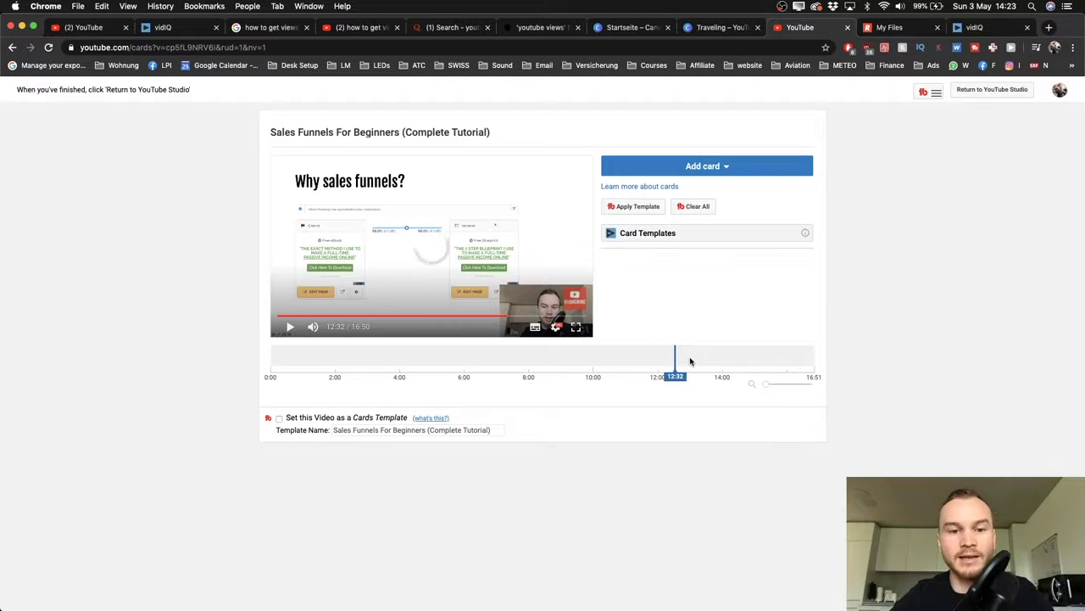
pyautogui.click(687, 358)
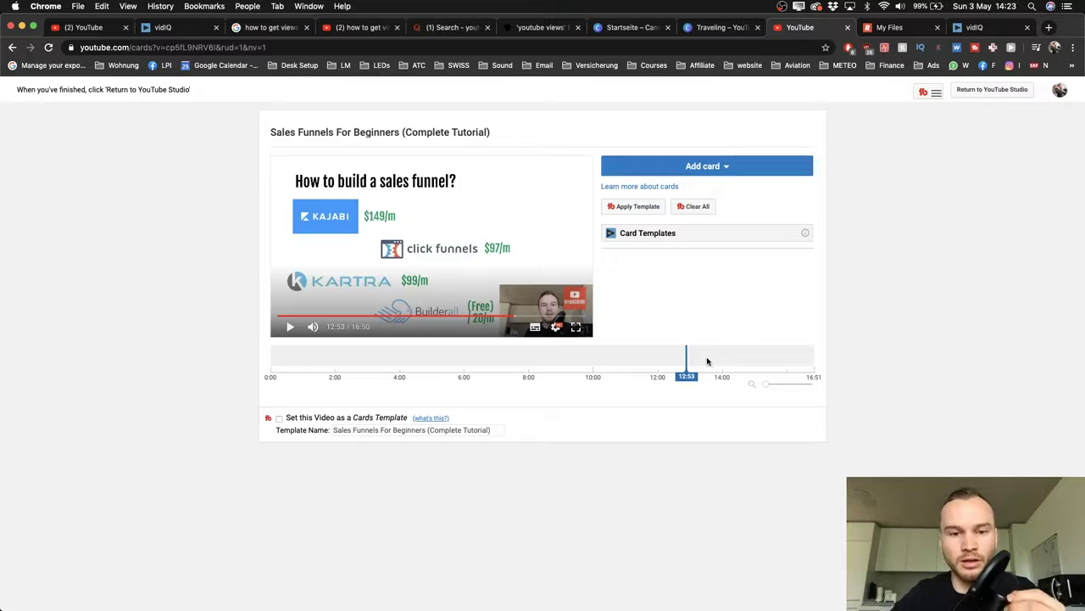
pyautogui.click(705, 358)
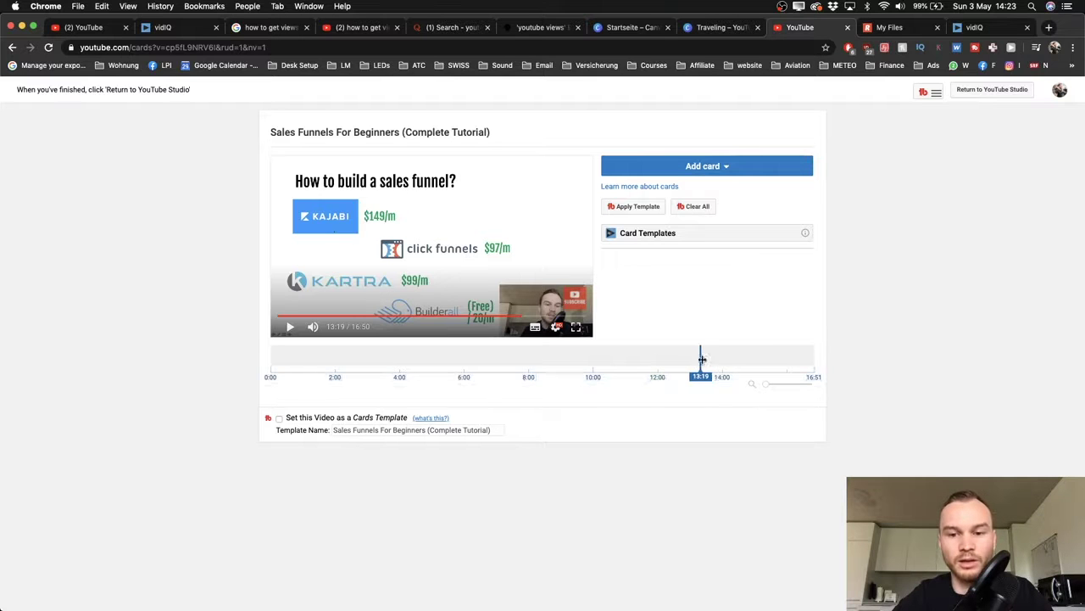
pyautogui.click(720, 363)
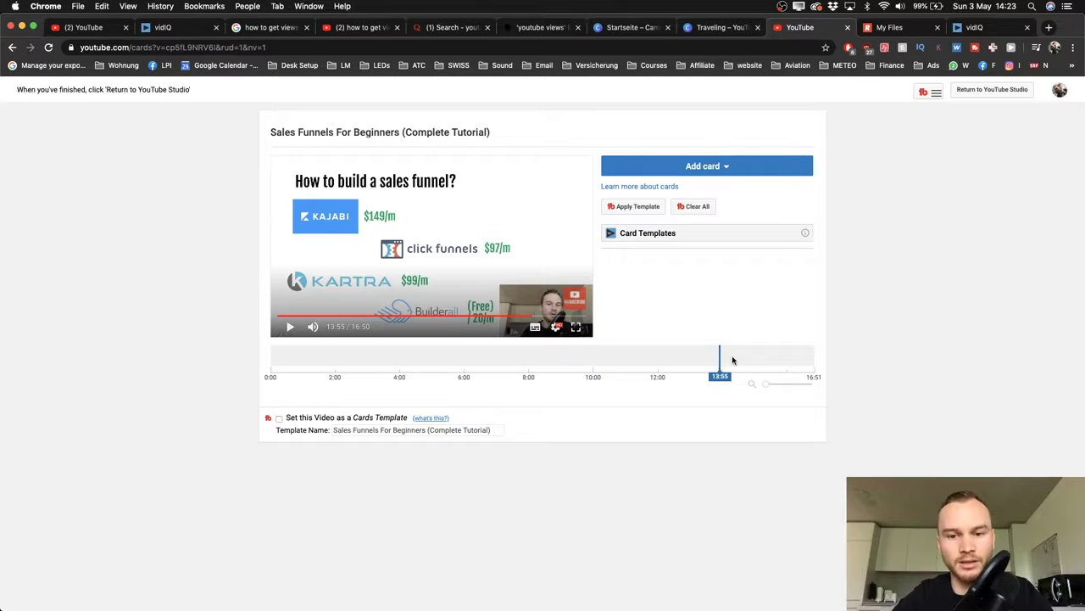
pyautogui.click(729, 360)
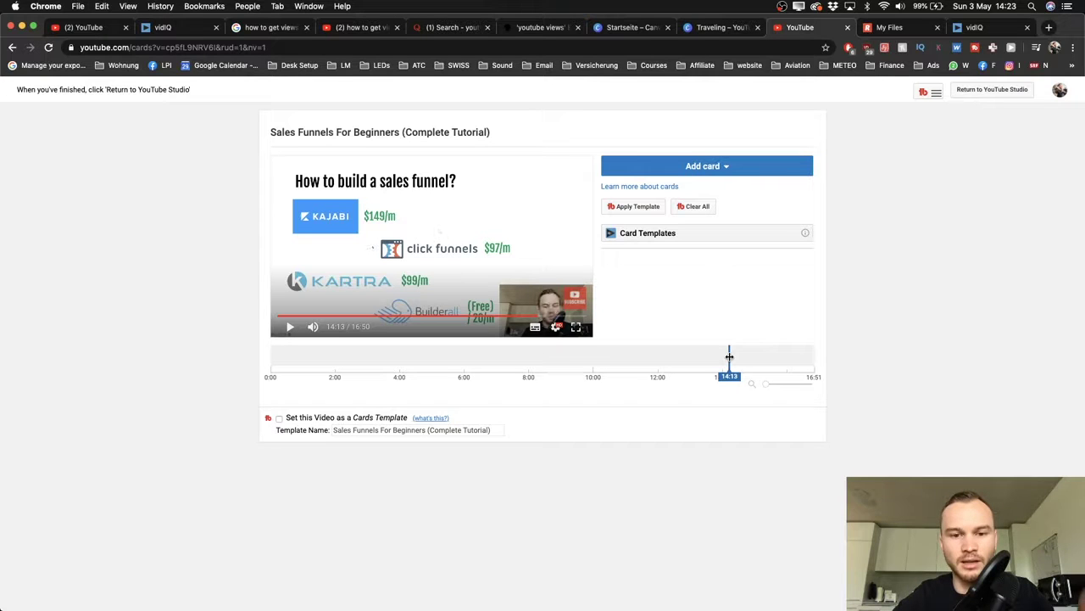
pyautogui.click(743, 361)
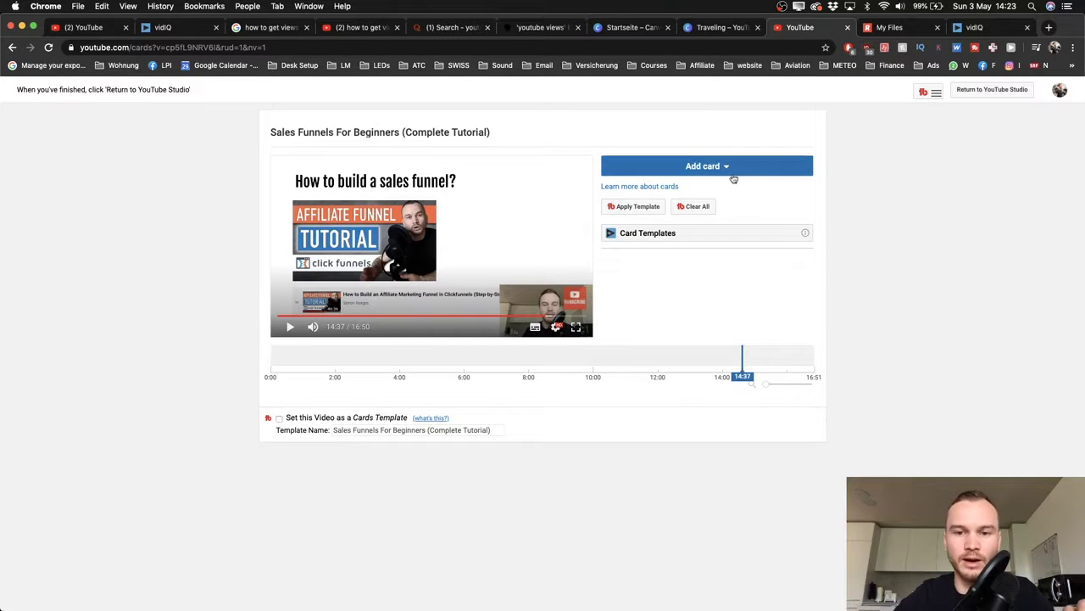
# - Create a video card promoting the affiliate marketing funnel tutorial
pyautogui.click(678, 167)
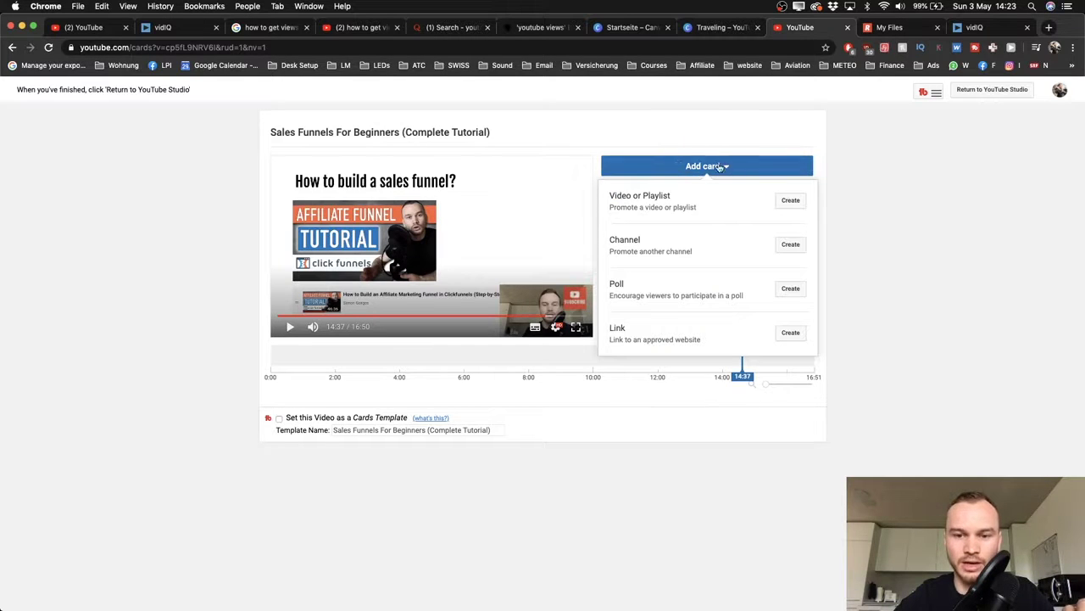
pyautogui.click(782, 205)
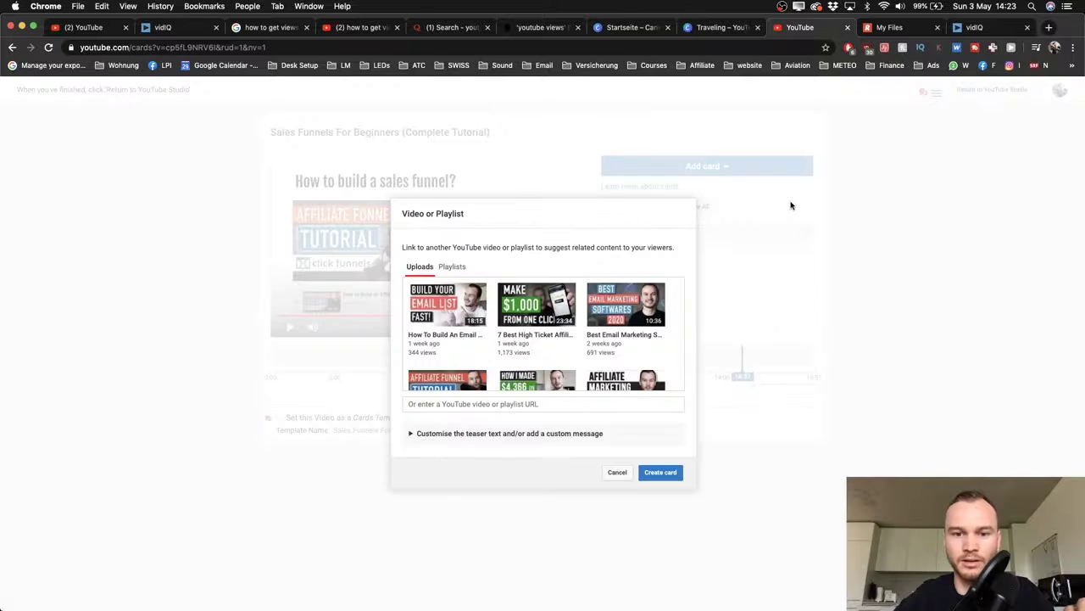
pyautogui.scroll(-3, 543, 320)
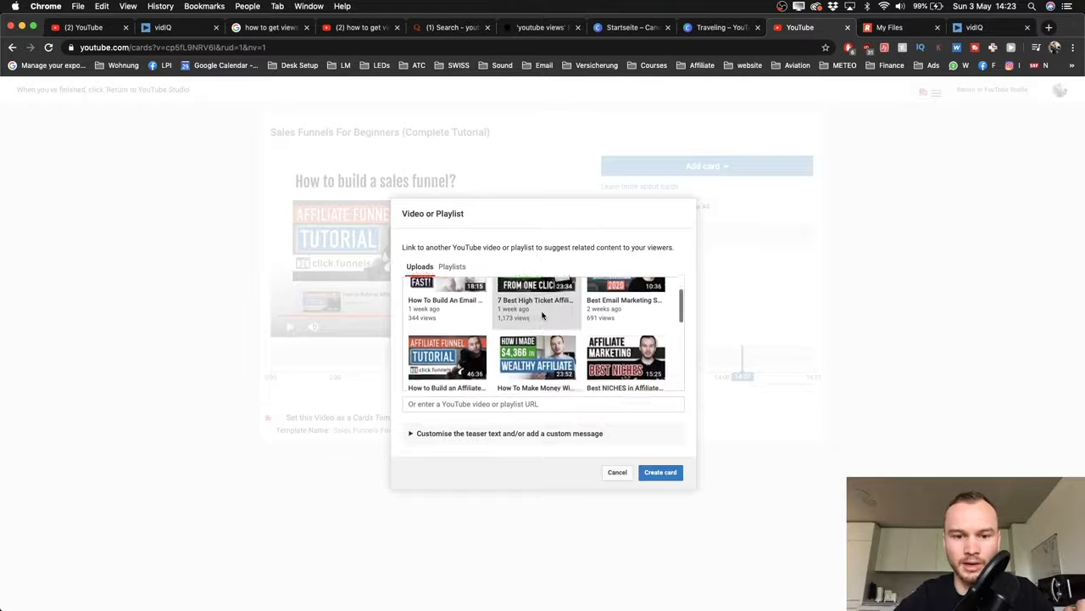
pyautogui.click(458, 322)
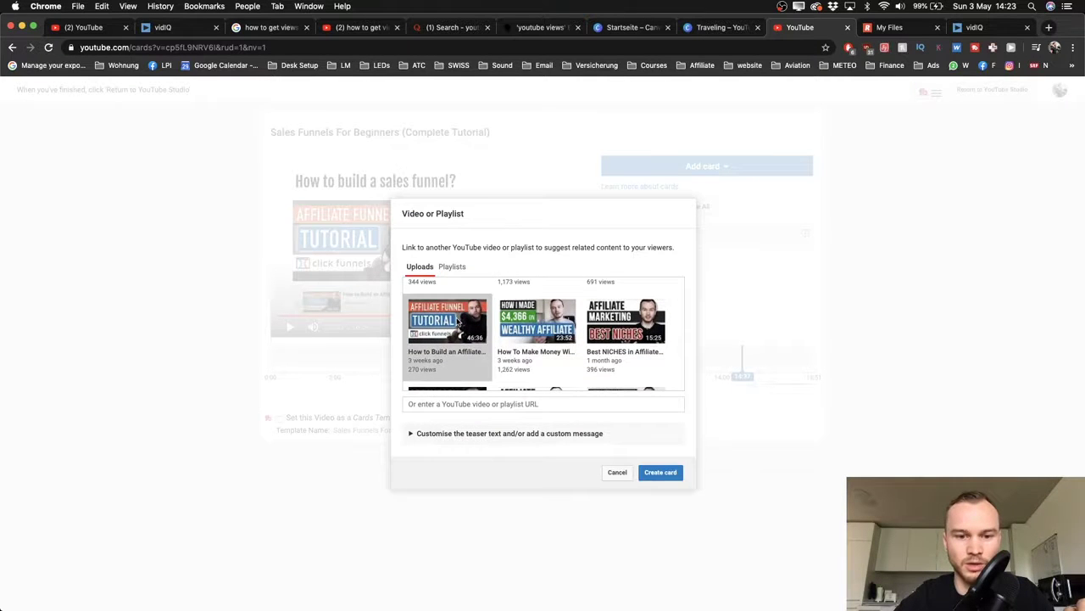
pyautogui.click(662, 472)
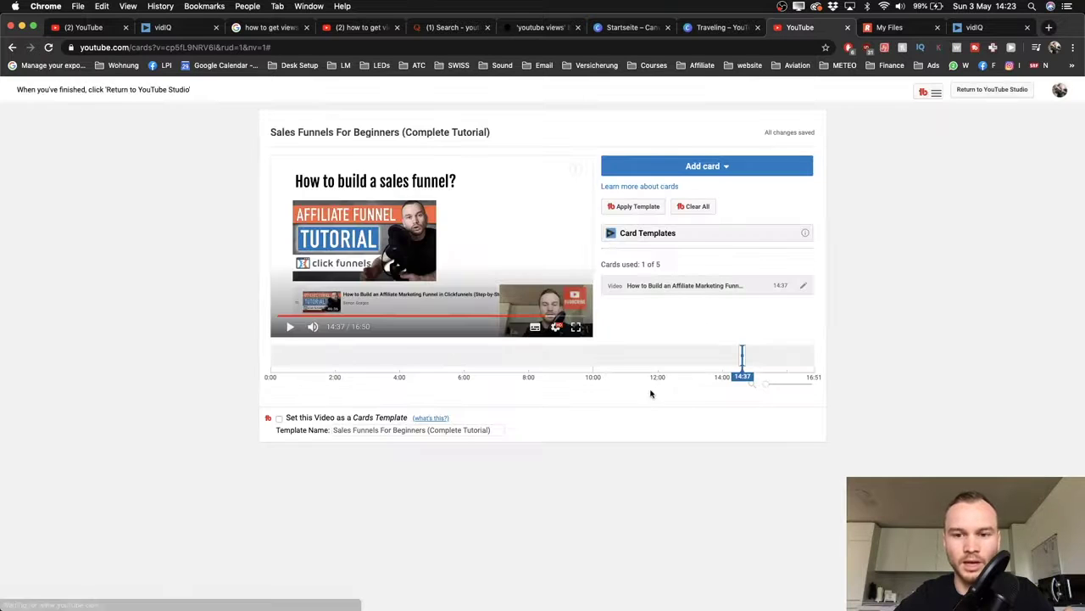
# - Preview the new card muted just before 14:37, opening and closing its teaser
pyautogui.click(738, 367)
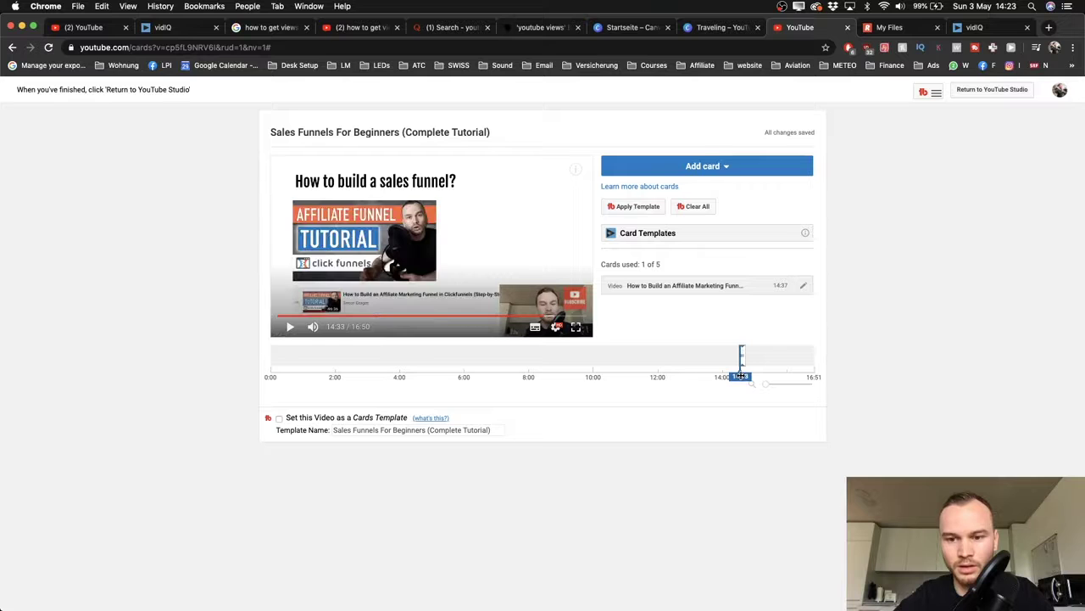
pyautogui.click(288, 327)
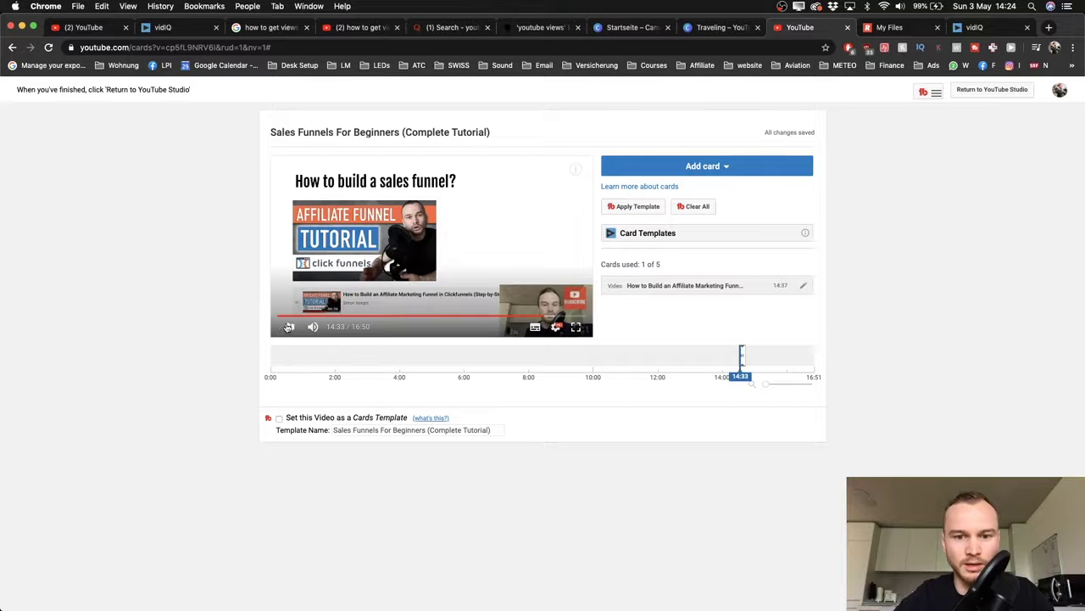
pyautogui.click(315, 327)
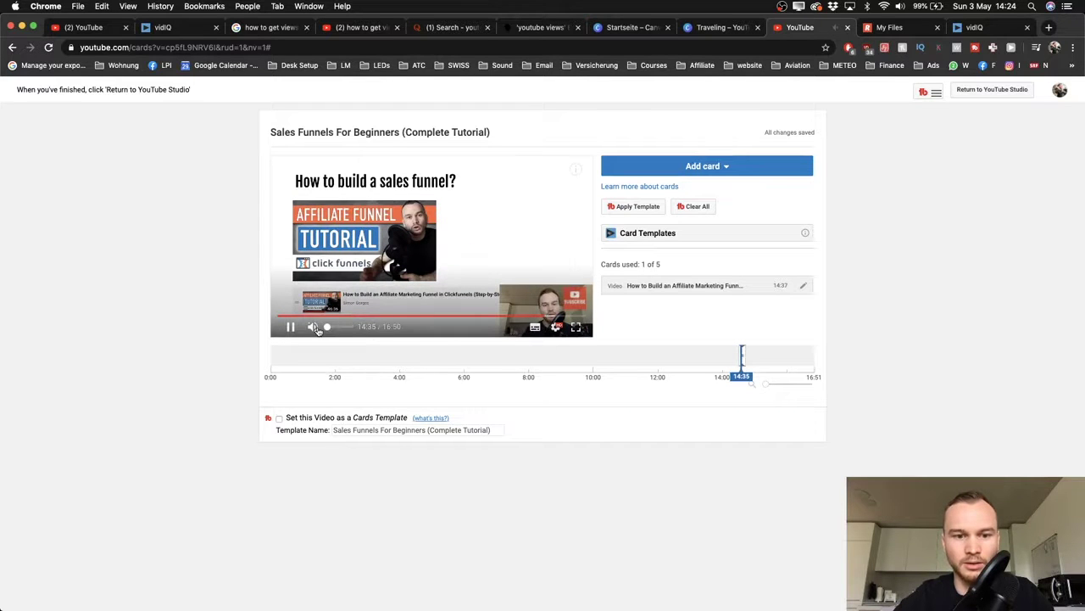
pyautogui.click(575, 169)
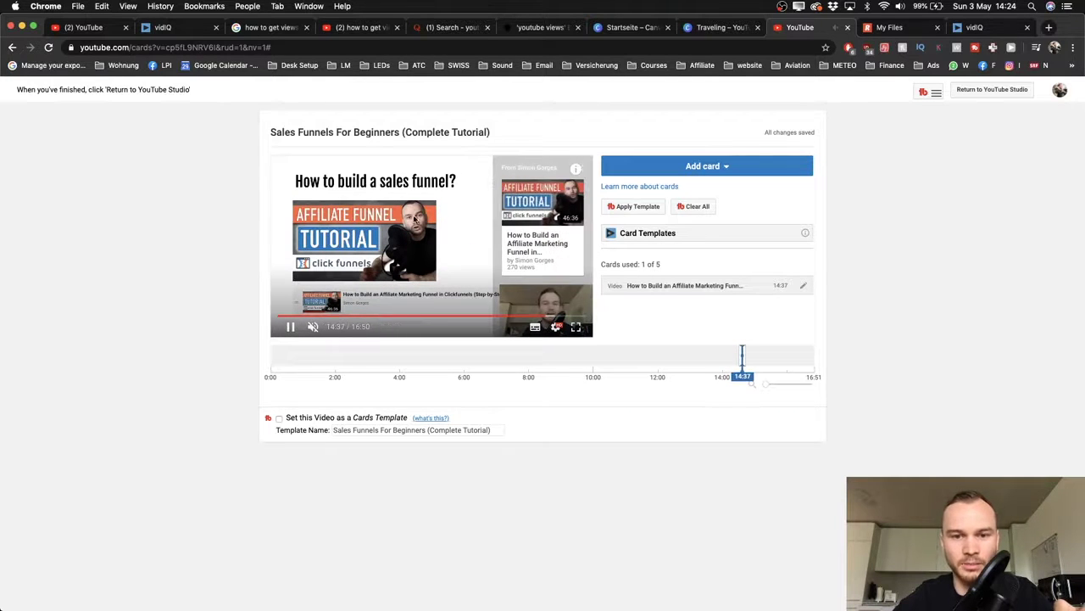
pyautogui.click(577, 169)
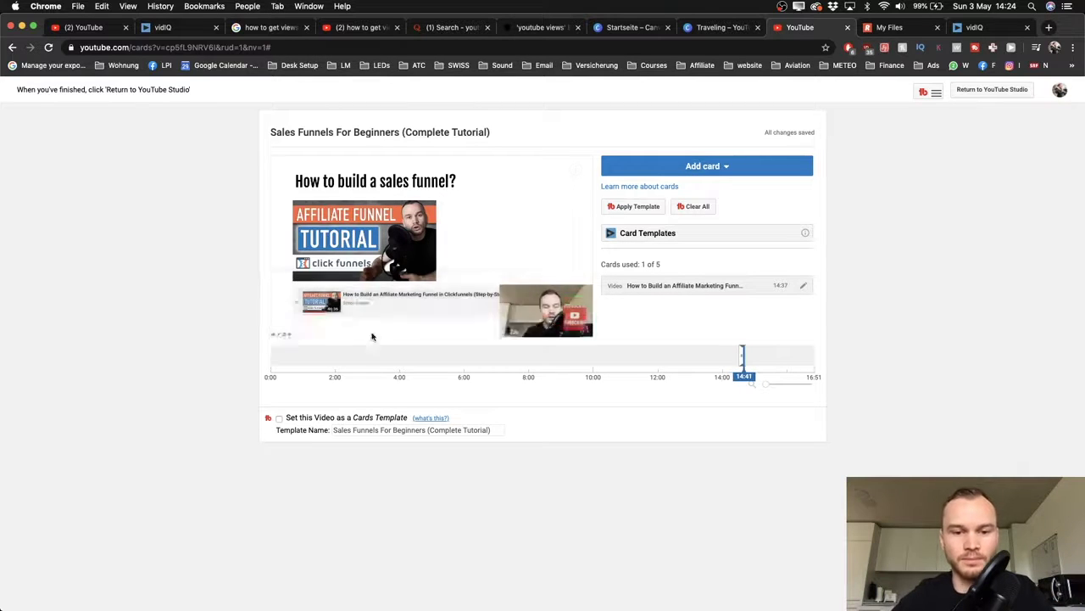
pyautogui.click(289, 327)
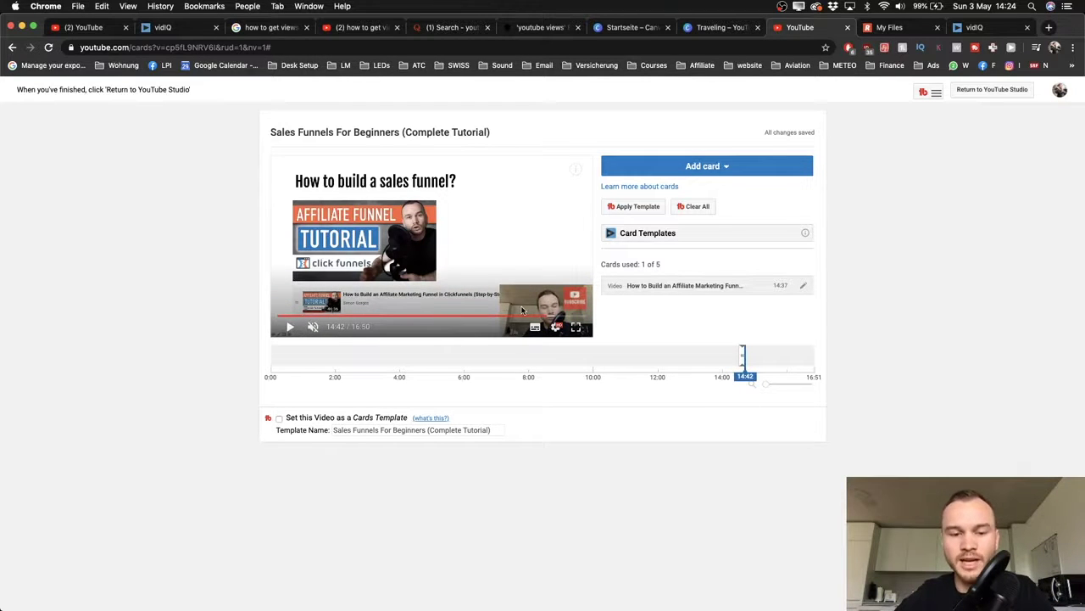
# - Back in YouTube Studio, save Sales Funnels For Beginners with Unlisted visibility
pyautogui.click(975, 89)
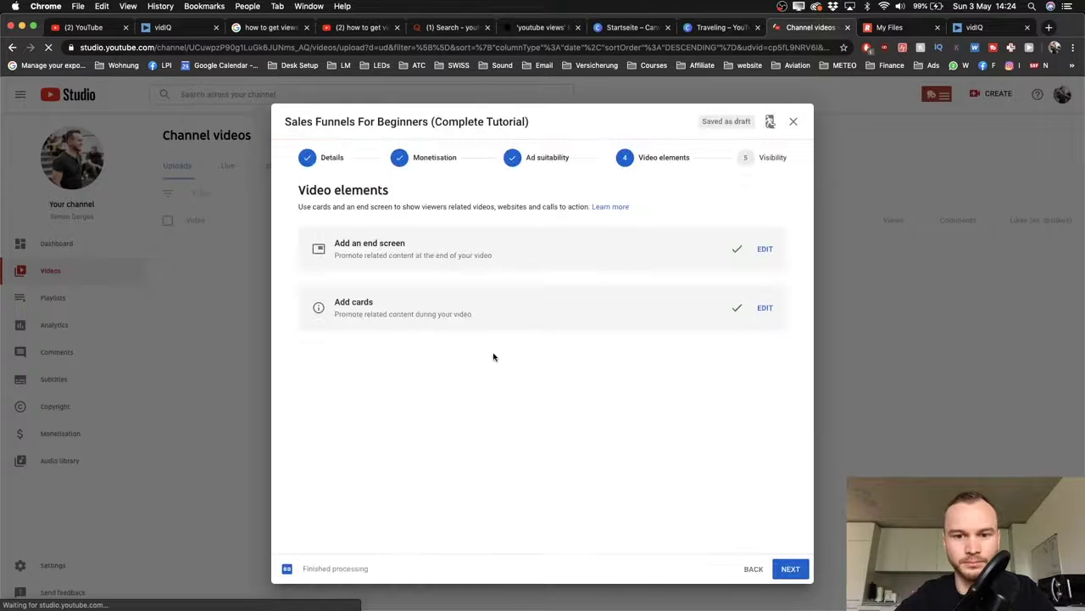
pyautogui.click(788, 568)
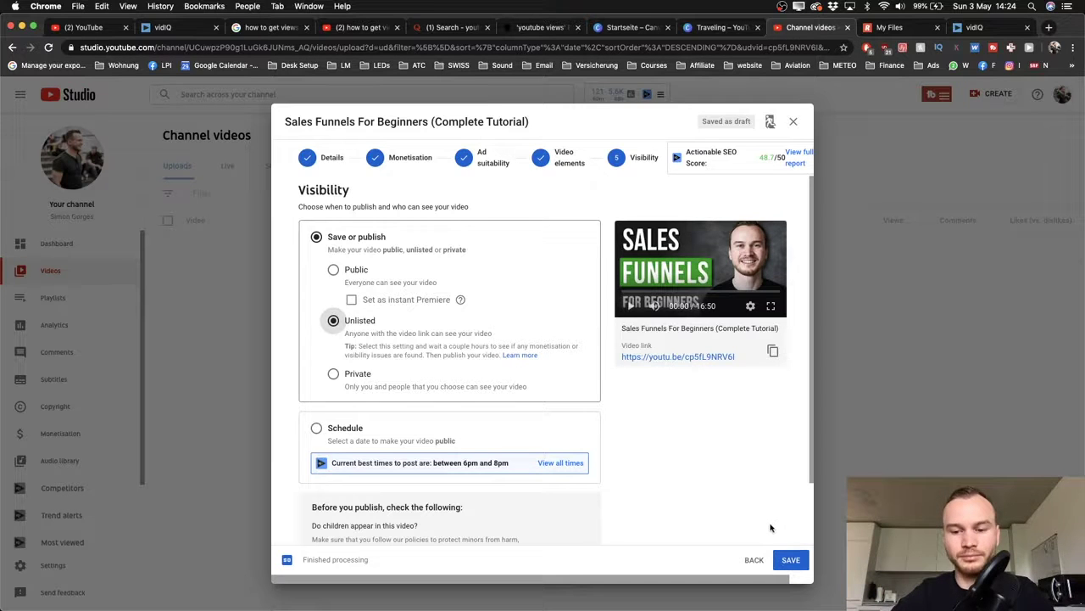
pyautogui.click(788, 559)
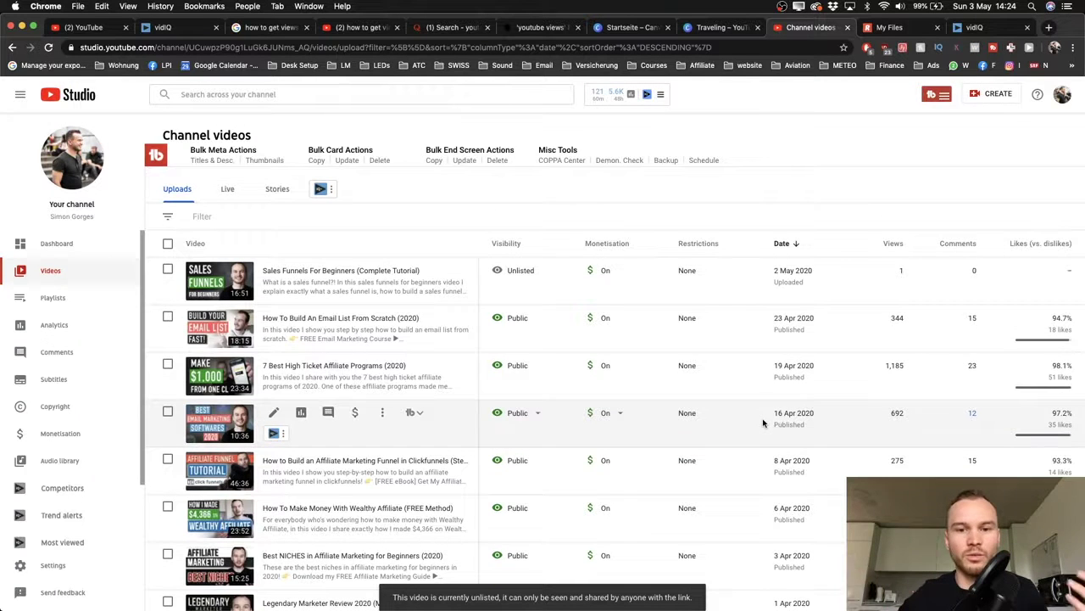
pyautogui.moveTo(535, 279)
pyautogui.scroll(-3, 535, 279)
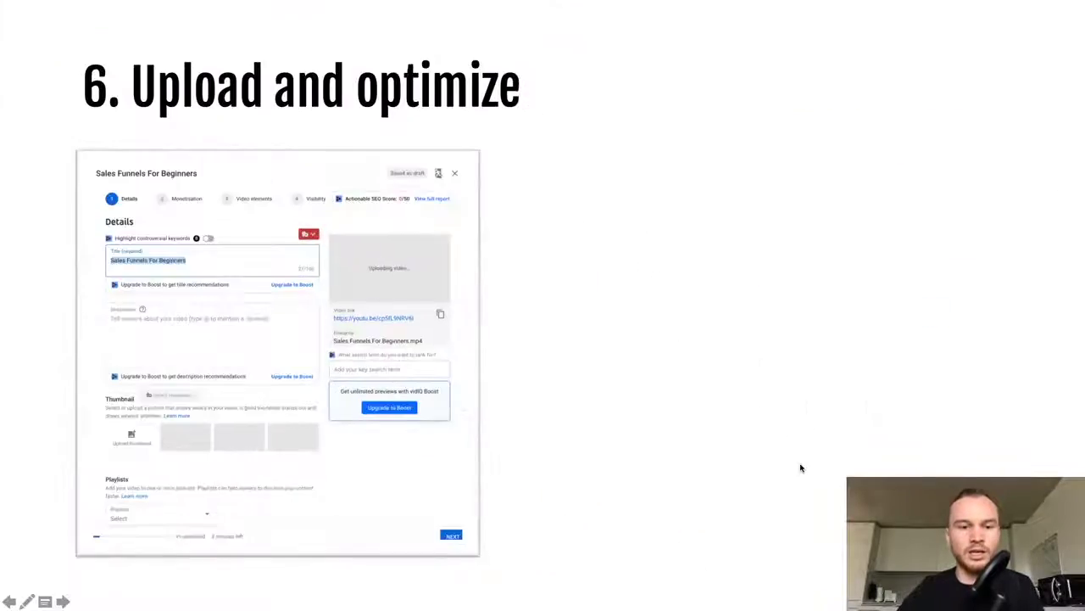
# - Step forward three Upload and optimize slides, then switch to the YouTube Studio desktop
pyautogui.press('Right')
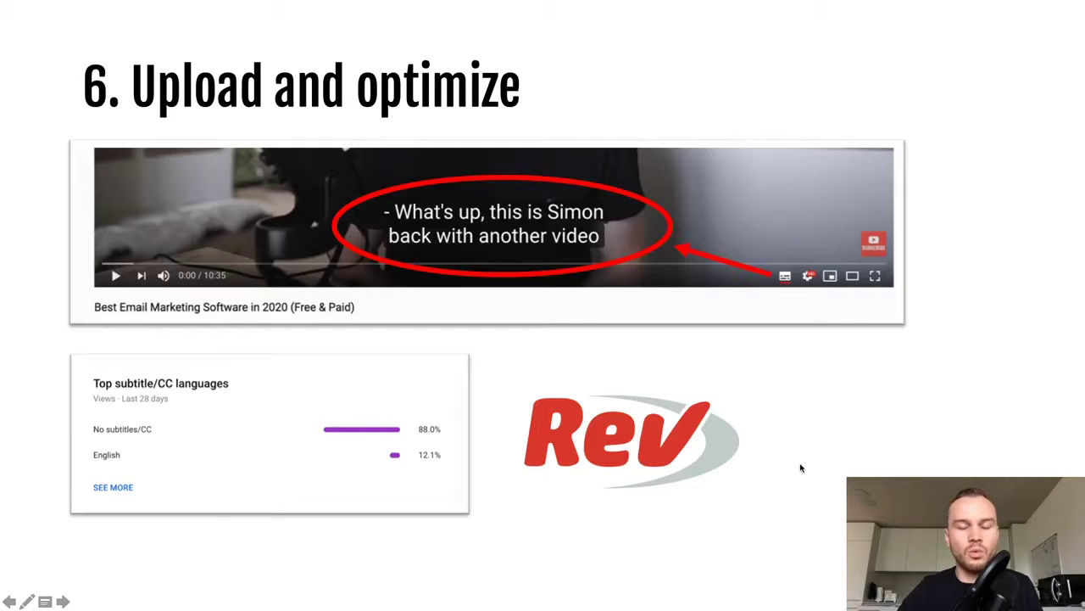
pyautogui.press('Right')
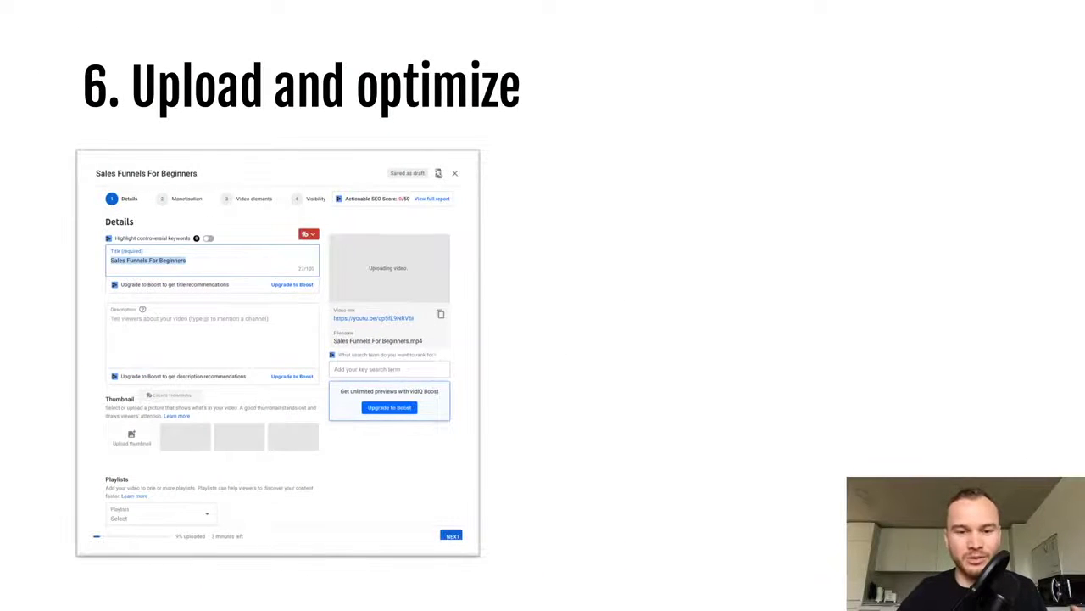
pyautogui.press('Right')
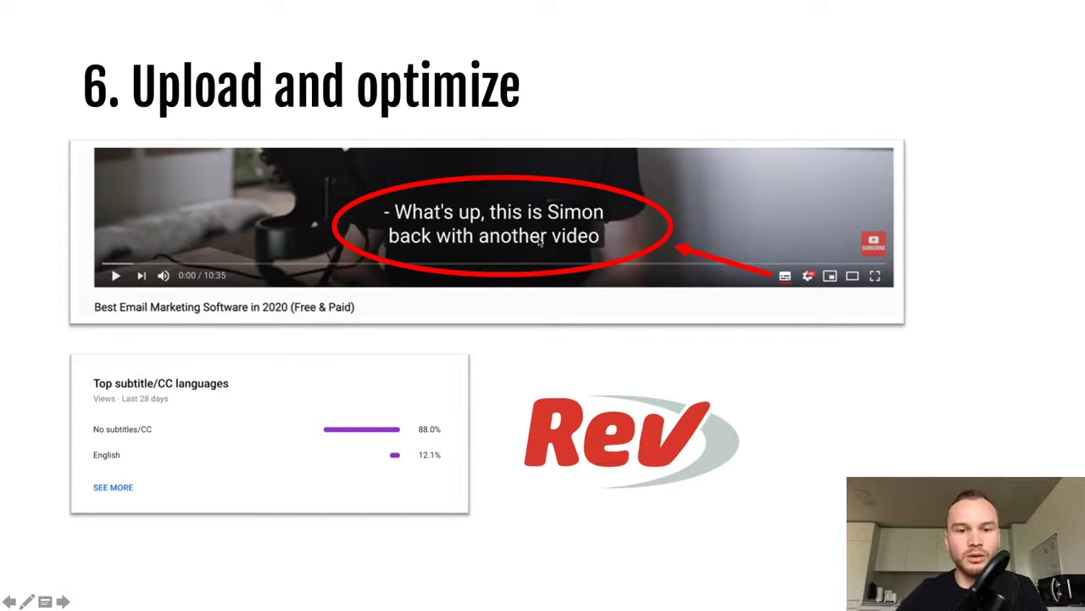
pyautogui.hotkey('ctrl', 'Right')
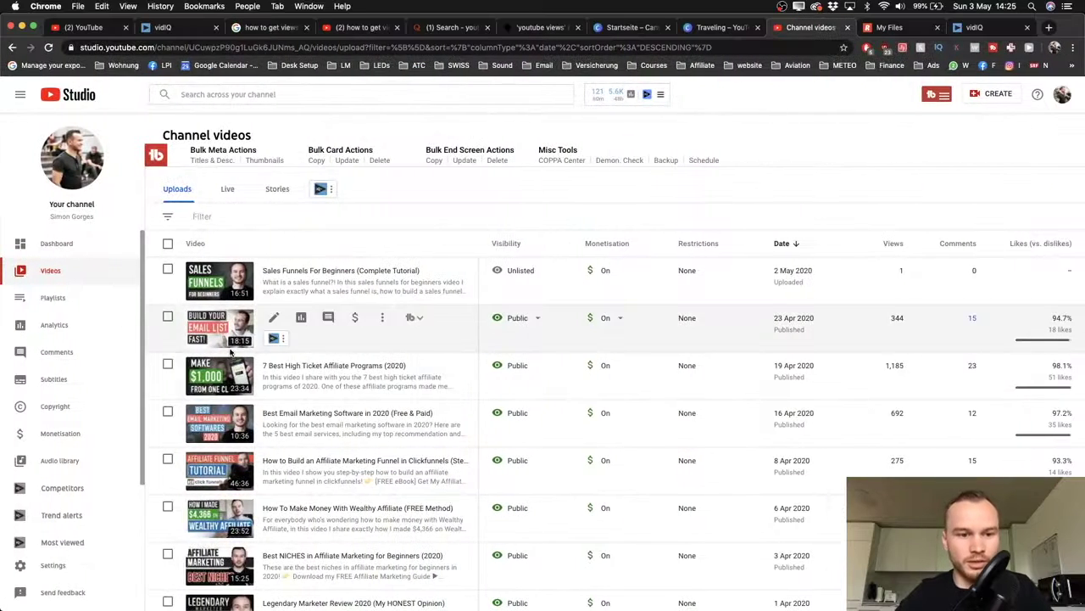
# - Open the Best Email Marketing Software in 2020 watch page, play it with captions, pause at 0:08
pyautogui.click(218, 430)
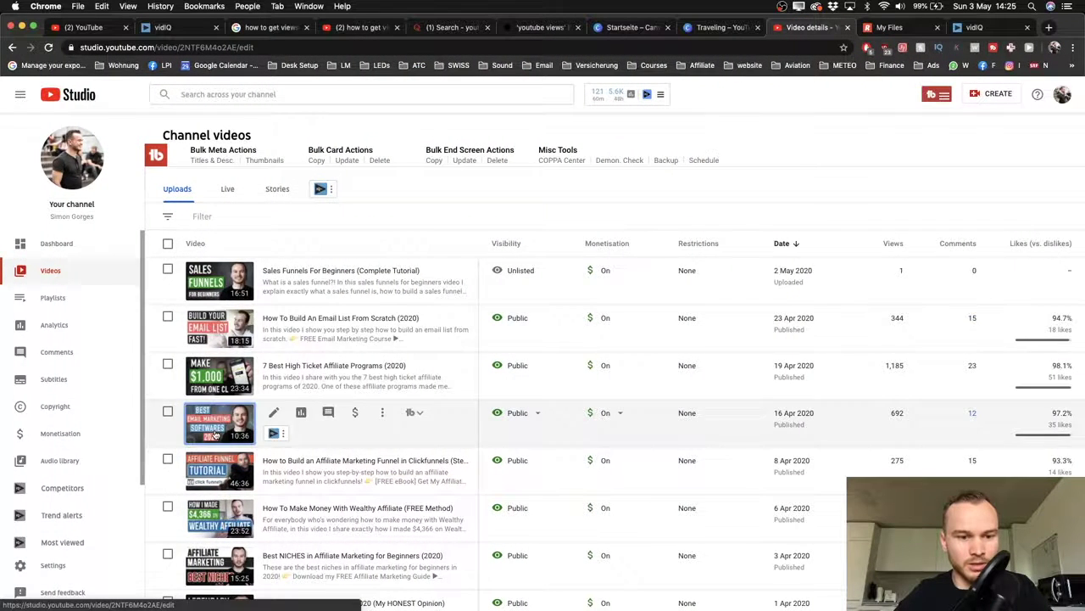
pyautogui.click(77, 190)
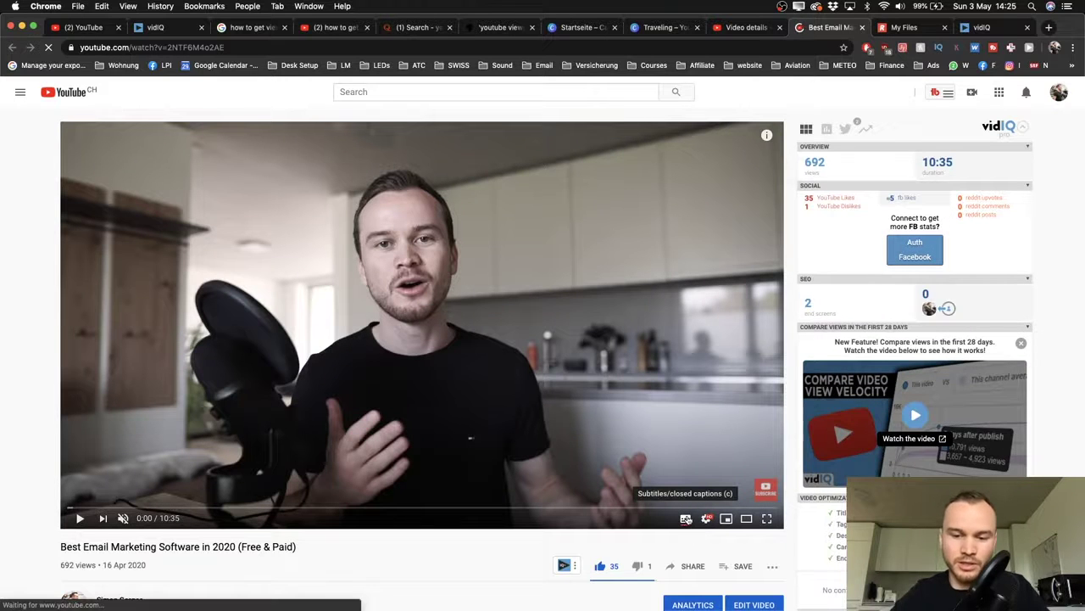
pyautogui.click(80, 518)
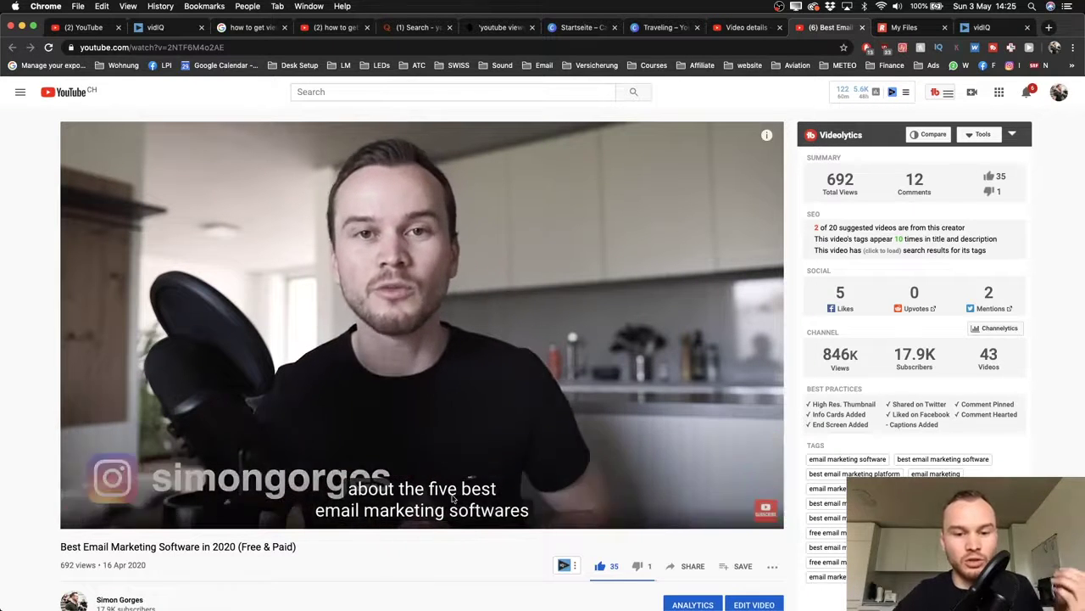
pyautogui.click(535, 417)
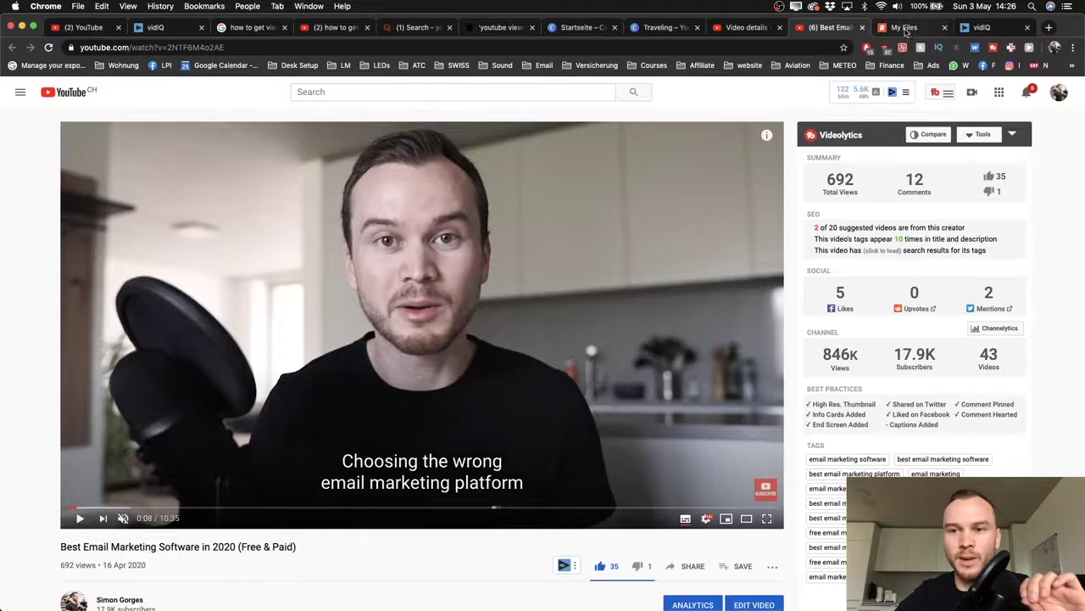
# - Start a Rev captions order, tick the Sales Funnels video from YouTube, close the picker, go to vidIQ
pyautogui.click(904, 28)
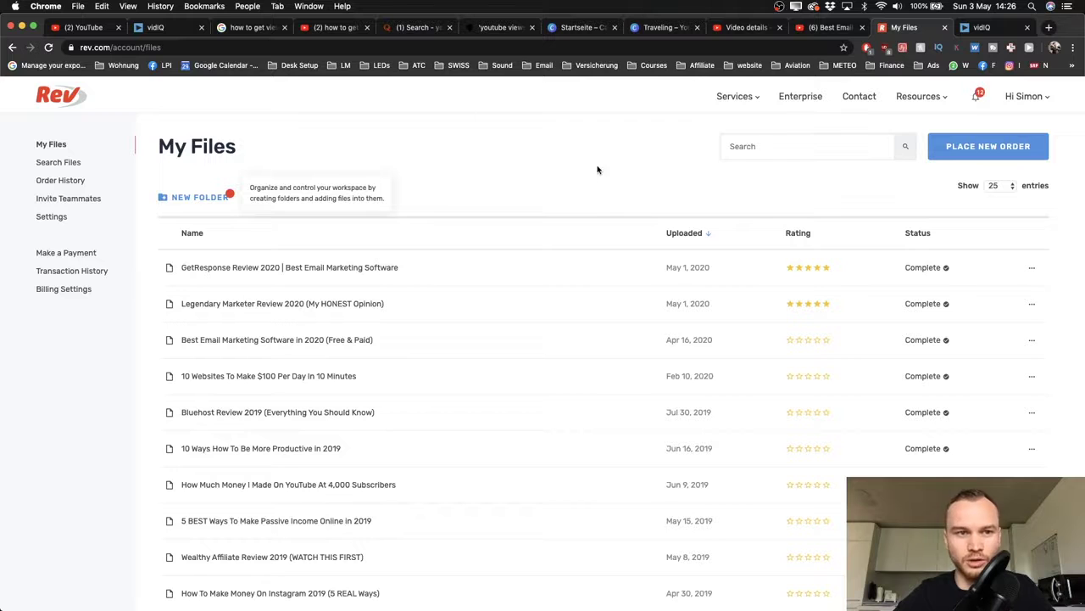
pyautogui.click(988, 156)
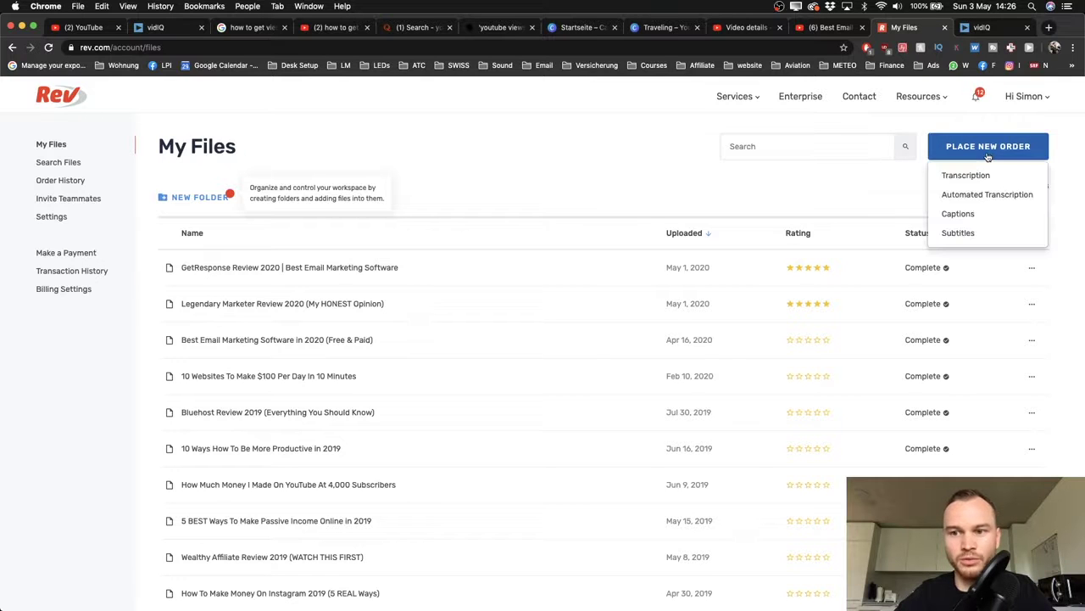
pyautogui.click(960, 213)
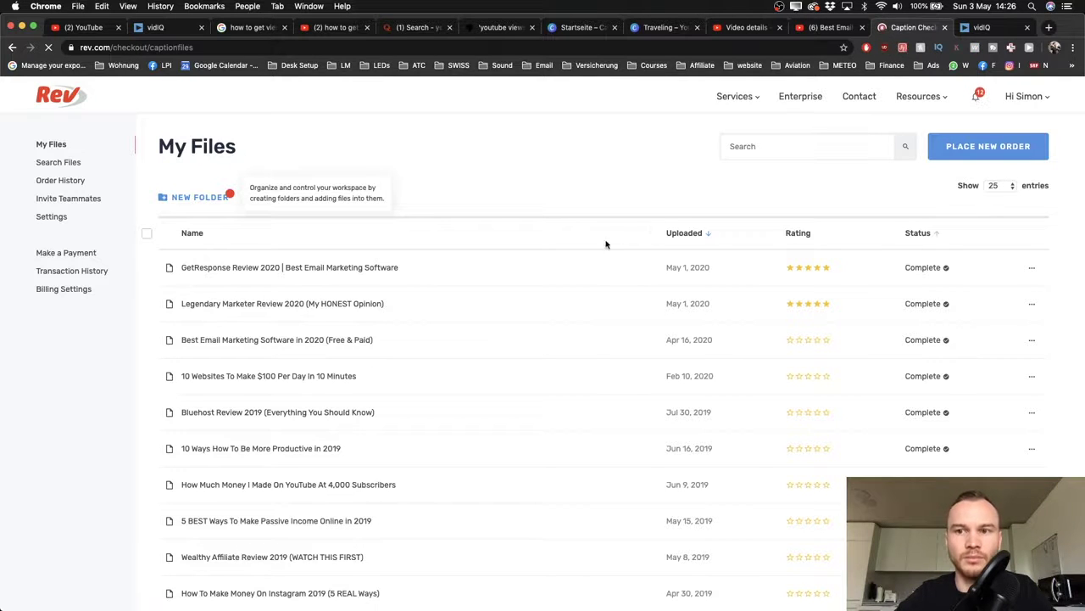
pyautogui.scroll(5, 328, 426)
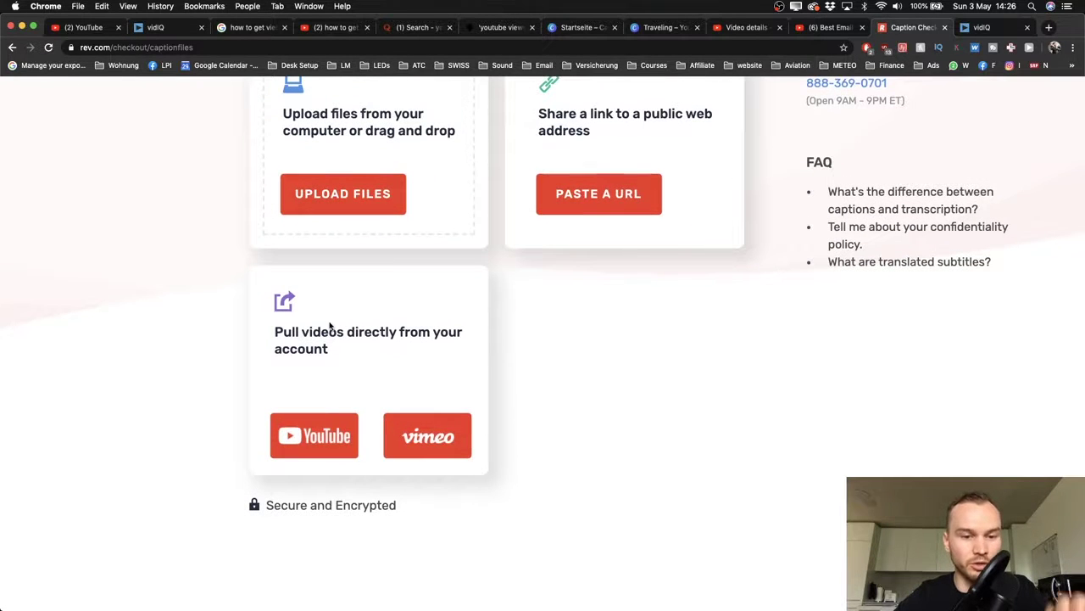
pyautogui.click(310, 450)
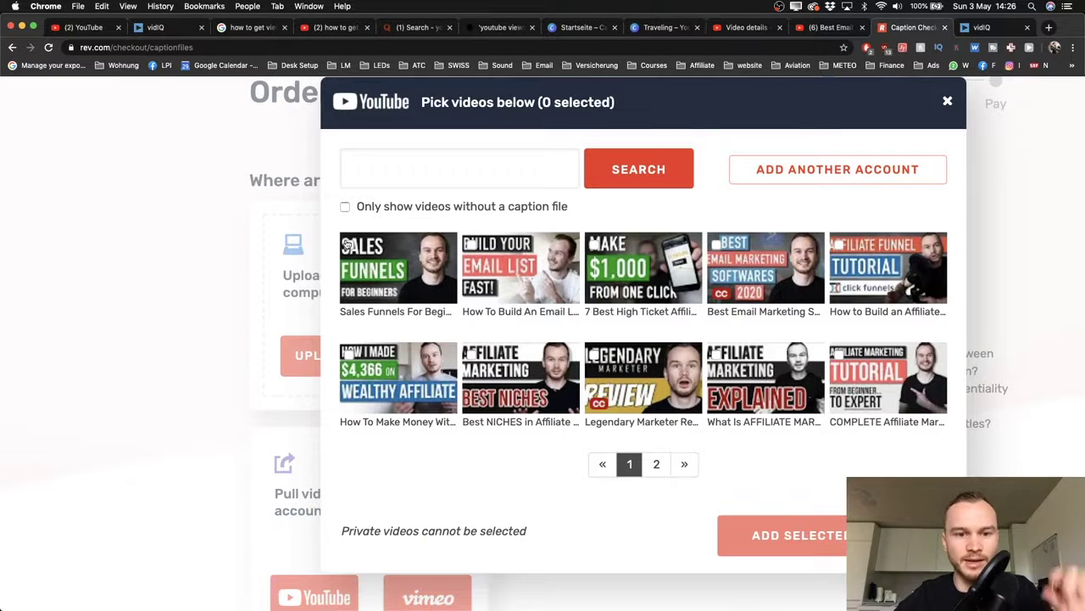
pyautogui.click(347, 246)
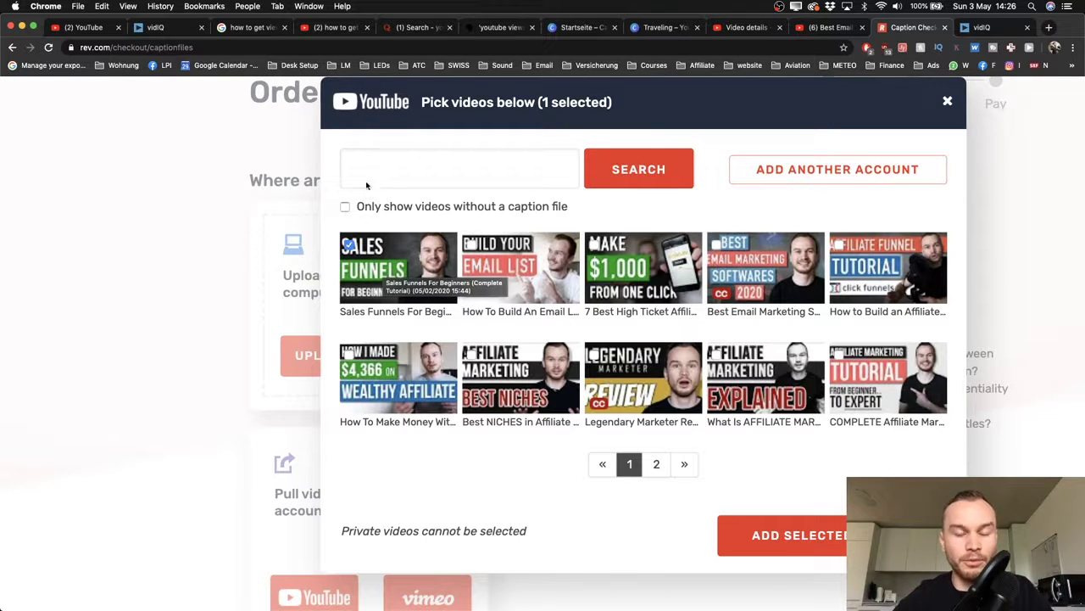
pyautogui.click(947, 103)
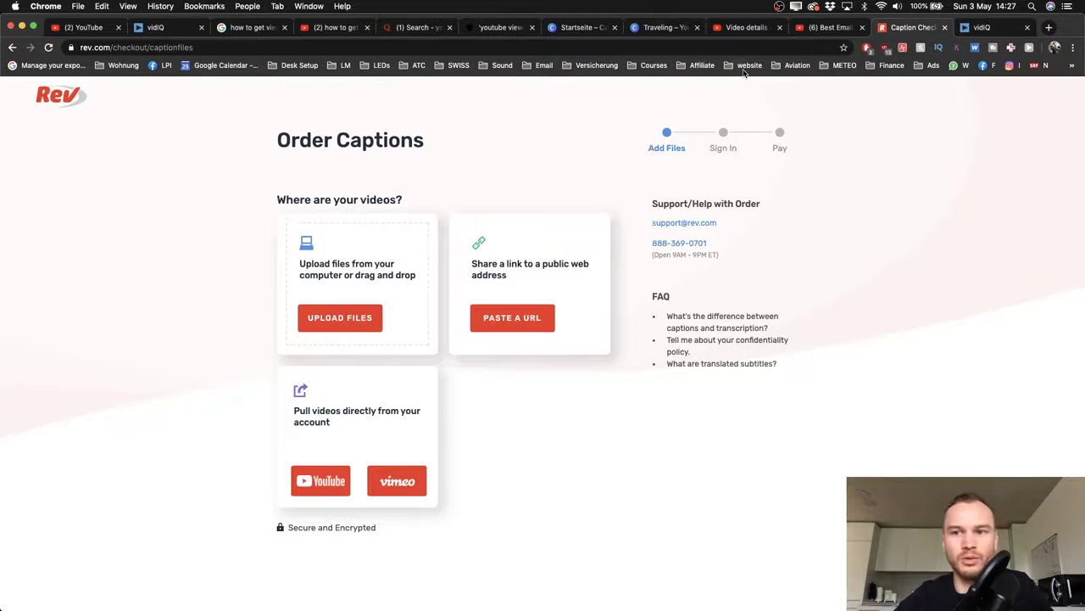
pyautogui.click(980, 28)
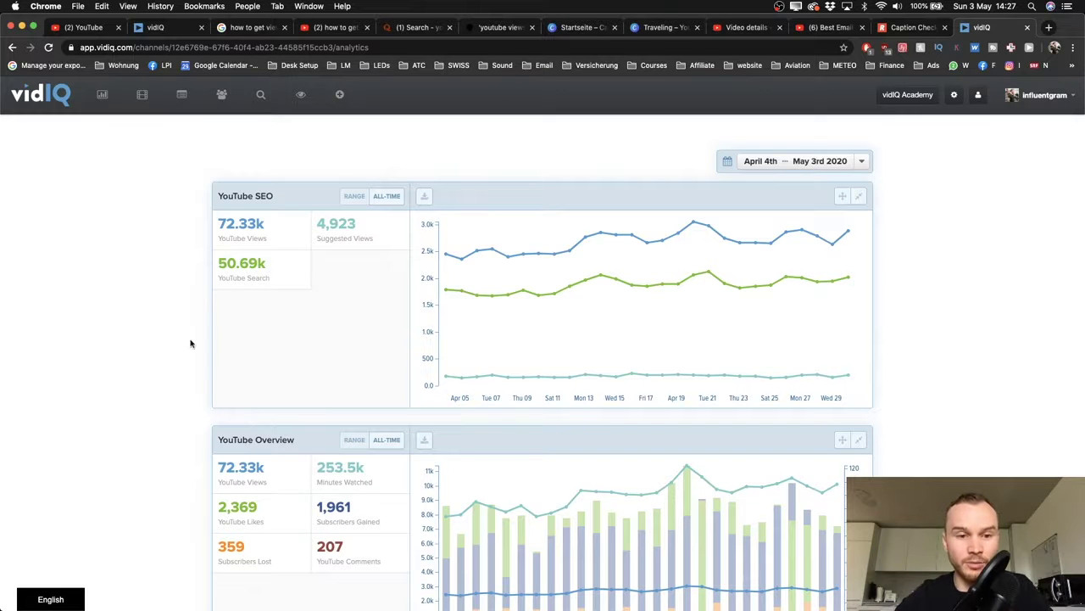
# - Highlight the 8:00pm Europe/Berlin best posting time in vidIQ, then zoom the page out twice
pyautogui.scroll(-10, 174, 309)
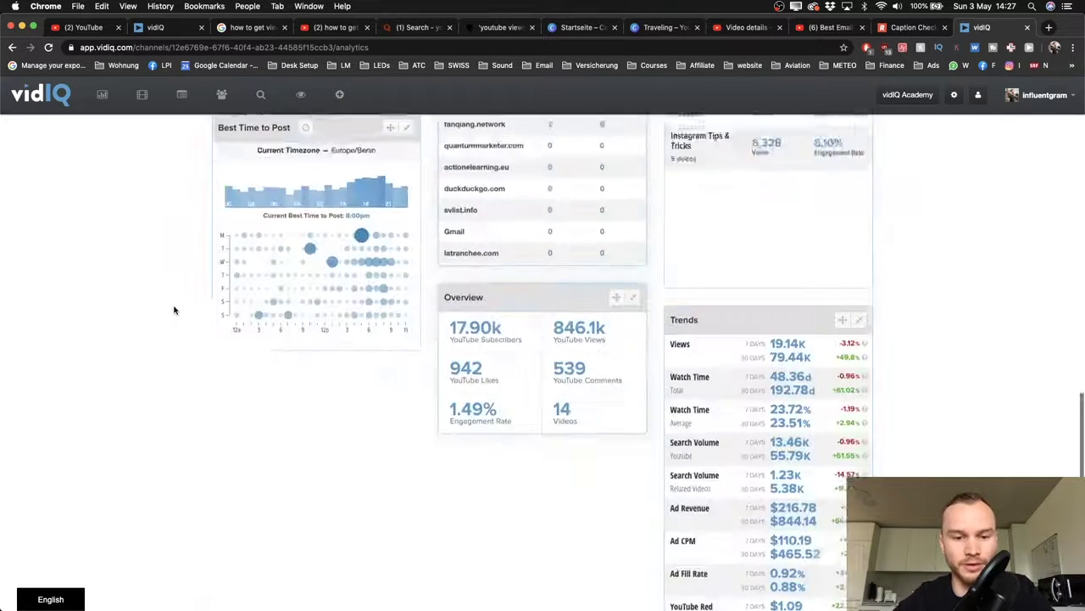
pyautogui.scroll(1, 174, 308)
pyautogui.scroll(5, 254, 354)
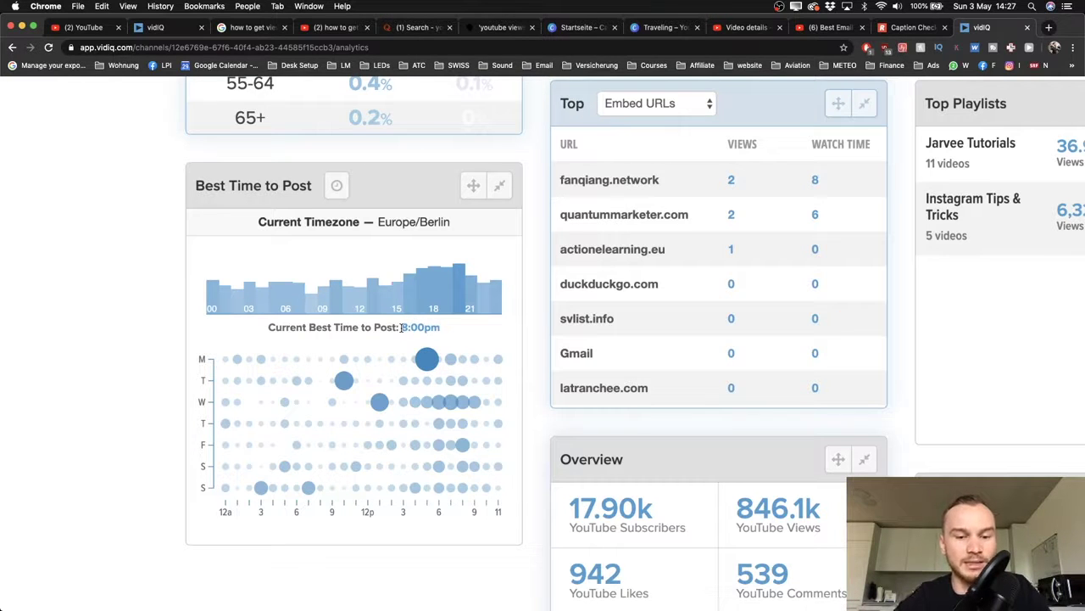
pyautogui.doubleClick(402, 328)
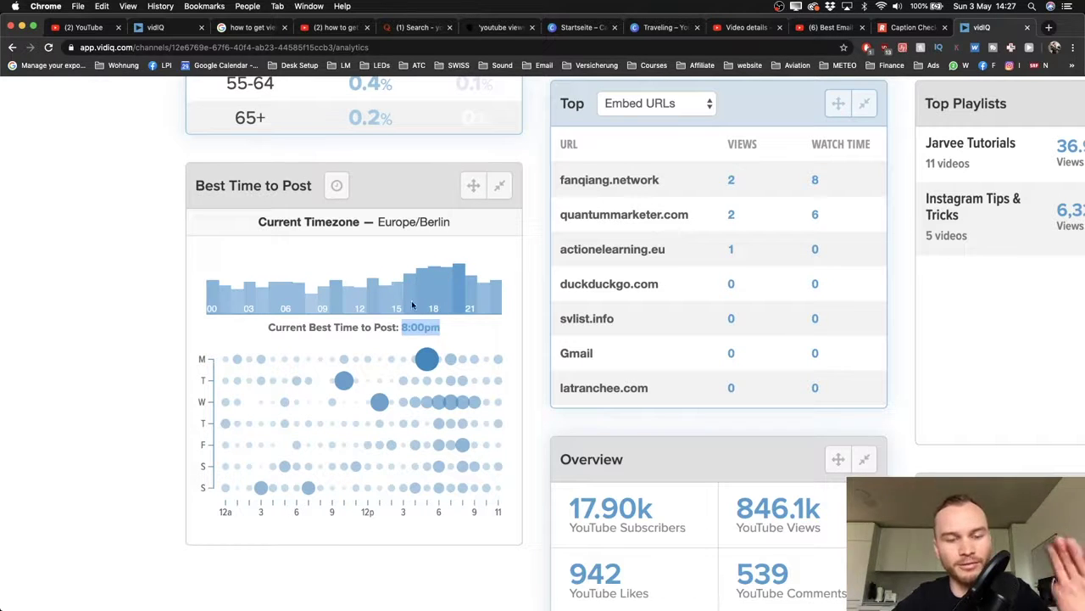
pyautogui.click(450, 330)
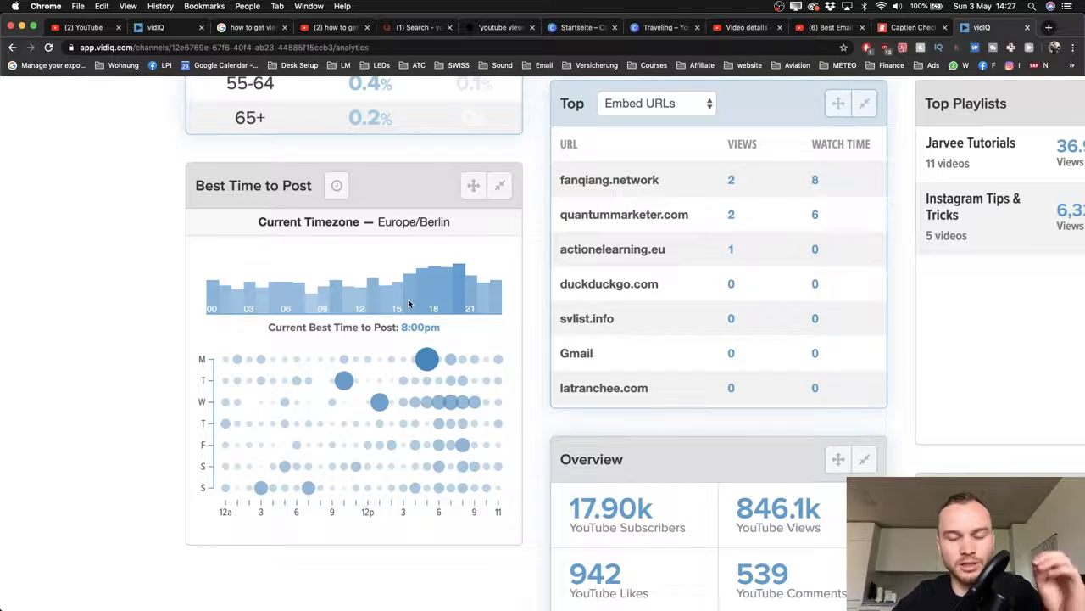
pyautogui.press('super+minus')
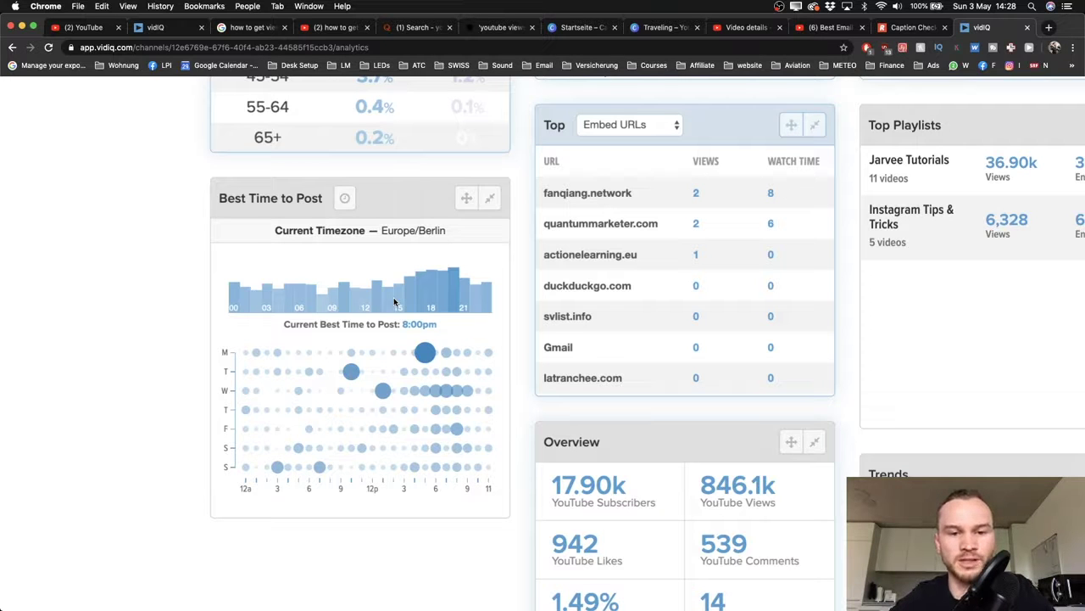
pyautogui.press('super+minus')
pyautogui.press('super+minus')
# - Return to the slideshow and advance to the '8. Promote video' slide
pyautogui.hotkey('ctrl', 'Left')
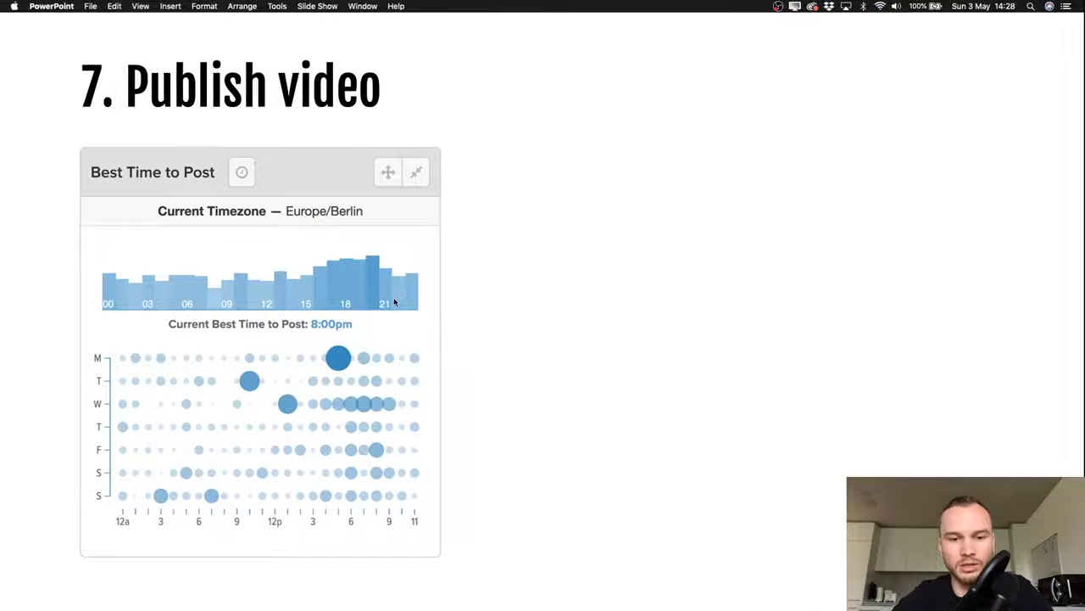
pyautogui.press('Right')
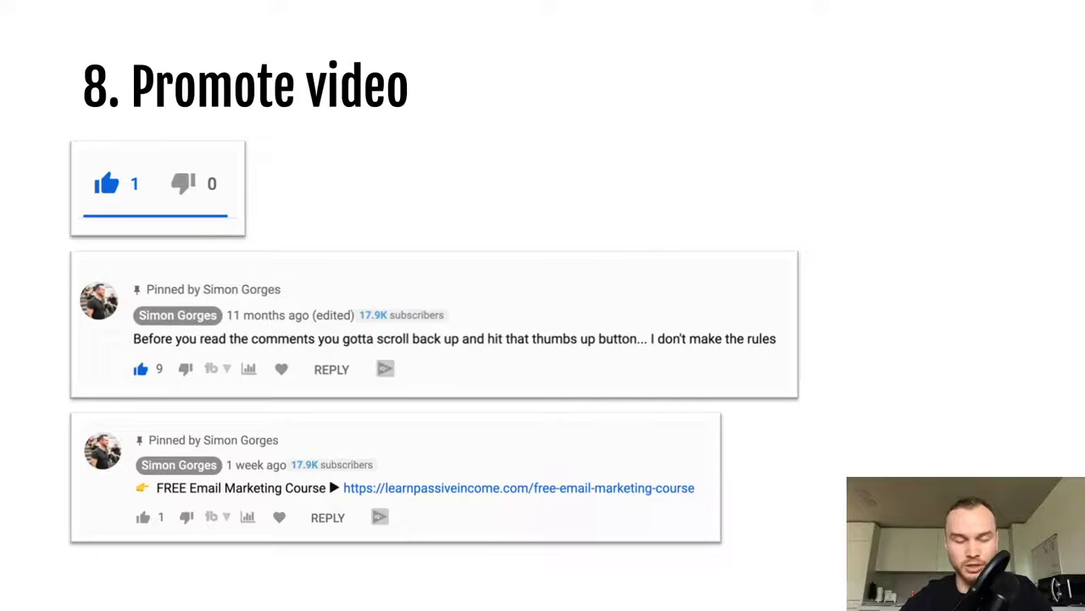
# - Show the sharing build, open and close the video's YouTube Share dialog, then return to the slides
pyautogui.press('Right')
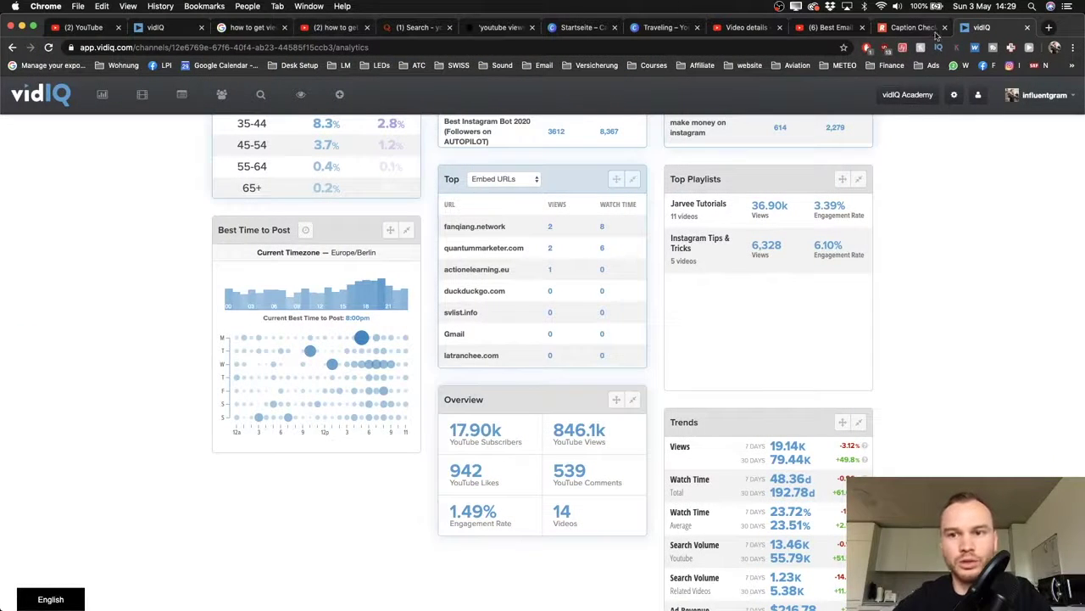
pyautogui.click(827, 27)
pyautogui.scroll(-2, 577, 320)
pyautogui.scroll(-1, 577, 321)
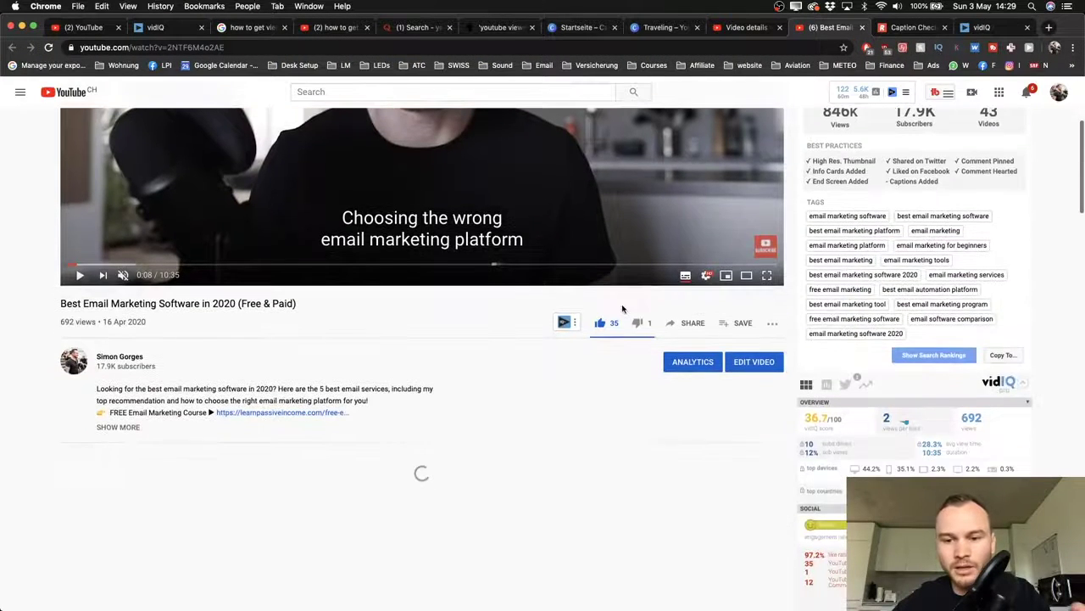
pyautogui.click(690, 323)
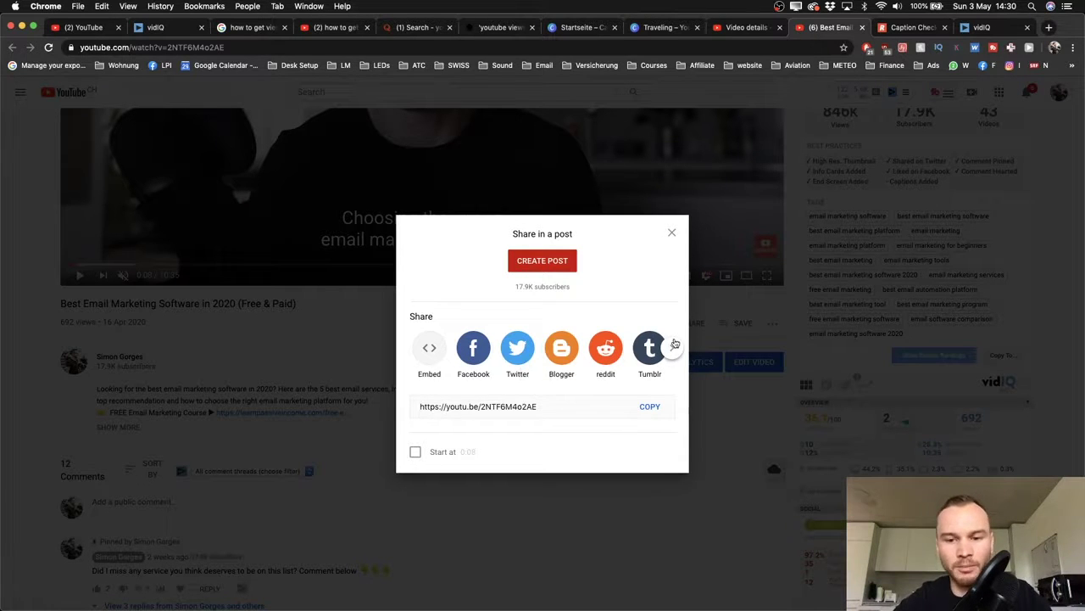
pyautogui.click(670, 234)
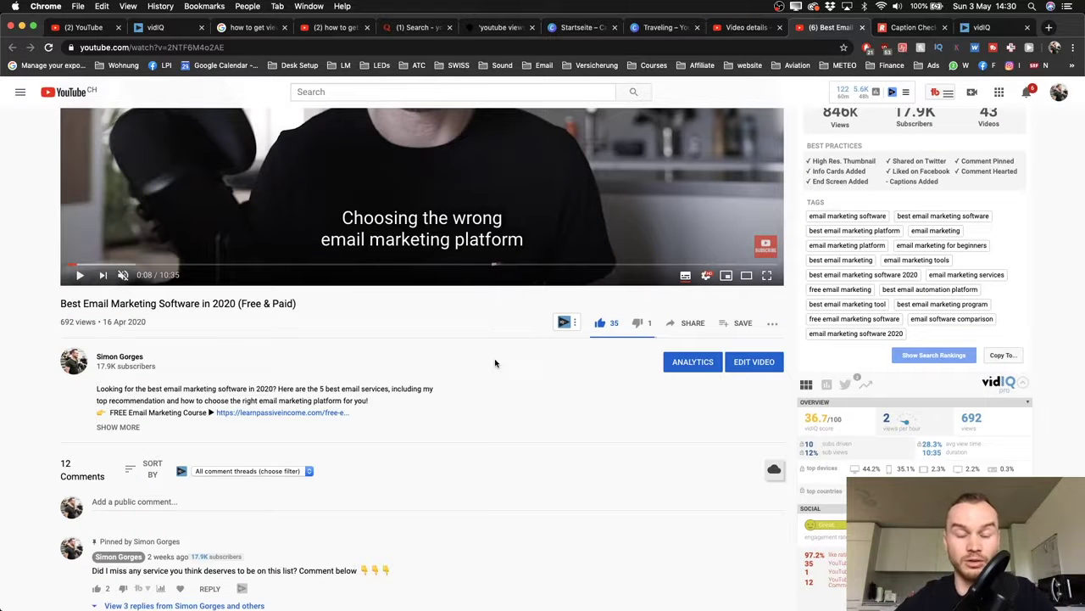
pyautogui.hotkey('ctrl', 'Left')
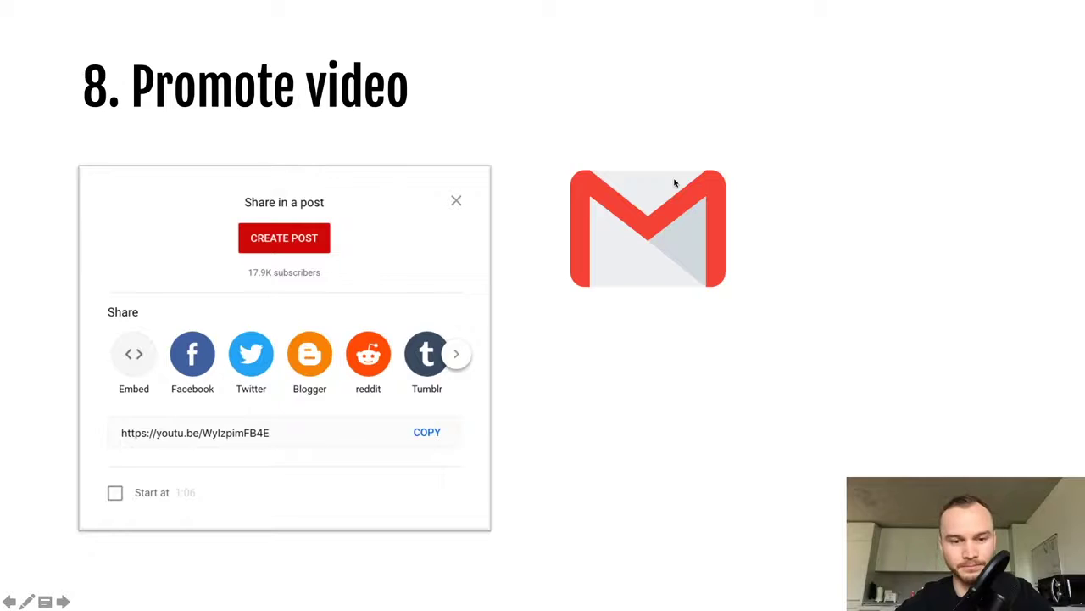
# - Advance to the community posts slide and open the channel's Community tab in the browser
pyautogui.press('Right')
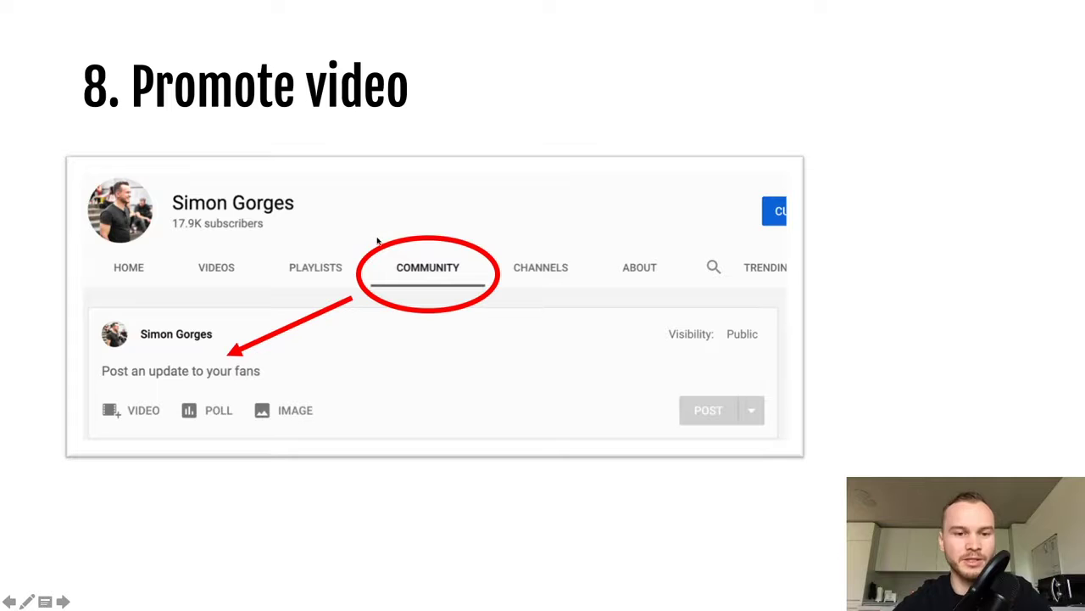
pyautogui.press('super+Tab')
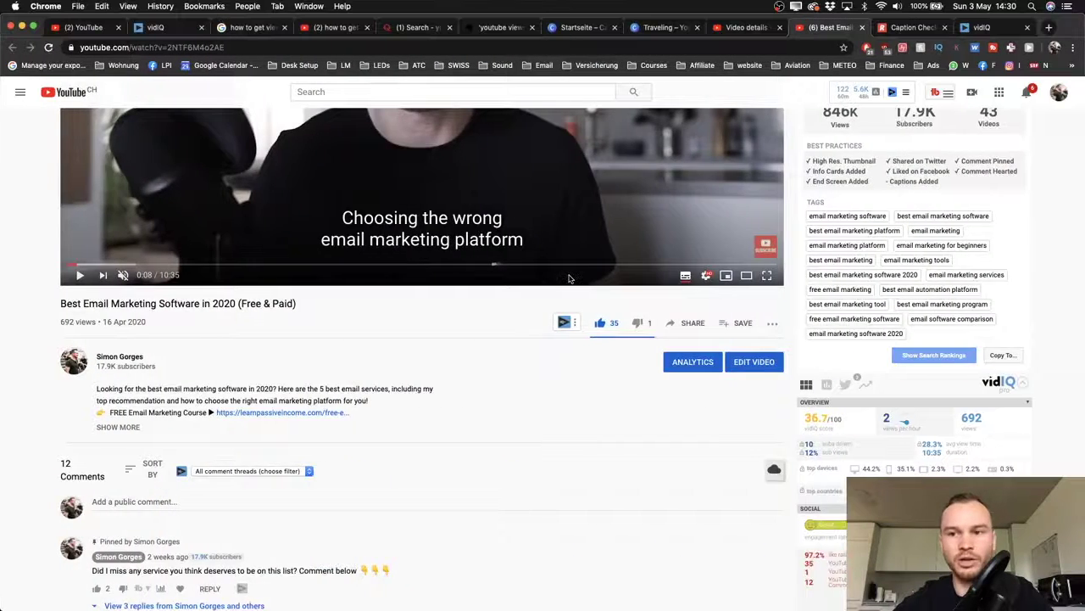
pyautogui.scroll(3, 414, 257)
pyautogui.click(1059, 91)
pyautogui.click(990, 175)
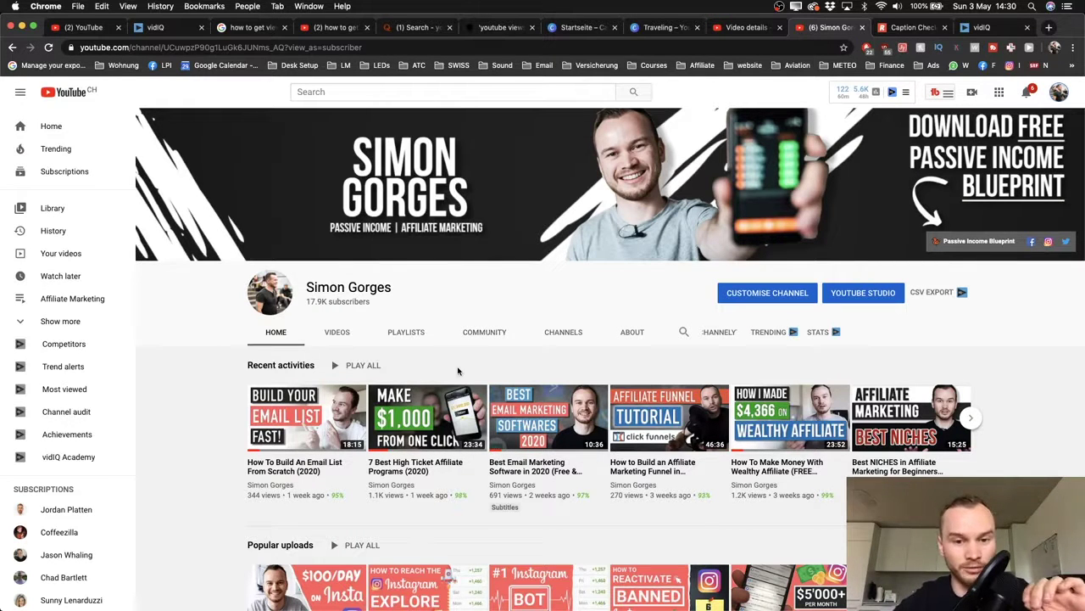
pyautogui.press('super+equal')
pyautogui.press('super+equal')
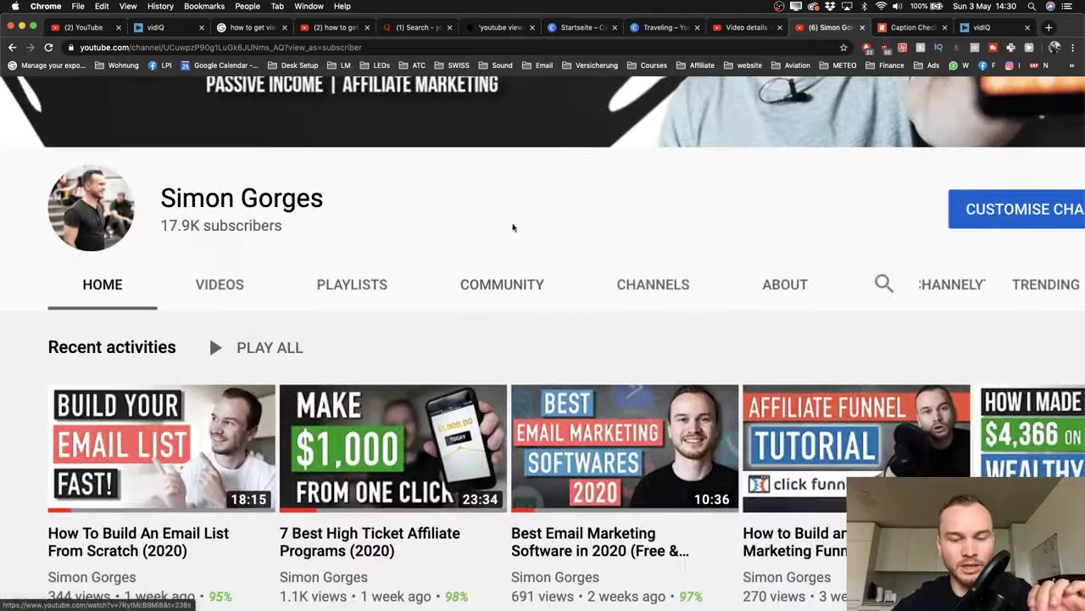
pyautogui.click(492, 291)
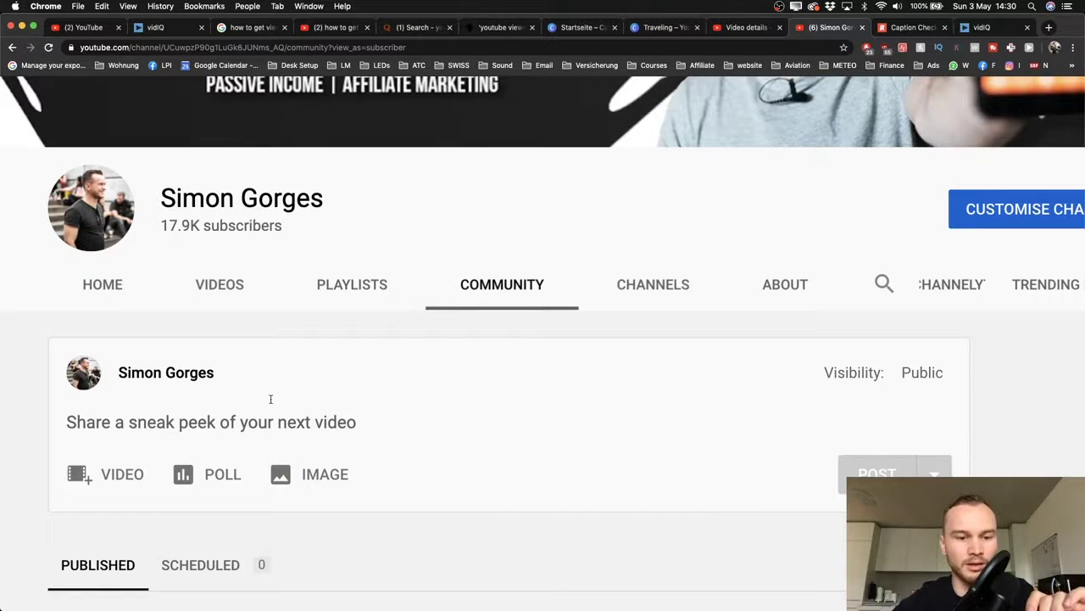
pyautogui.press('super+minus')
pyautogui.press('super+minus')
# - Draft a community post reading 'Watch this video now' and try attaching a channel video
pyautogui.click(223, 416)
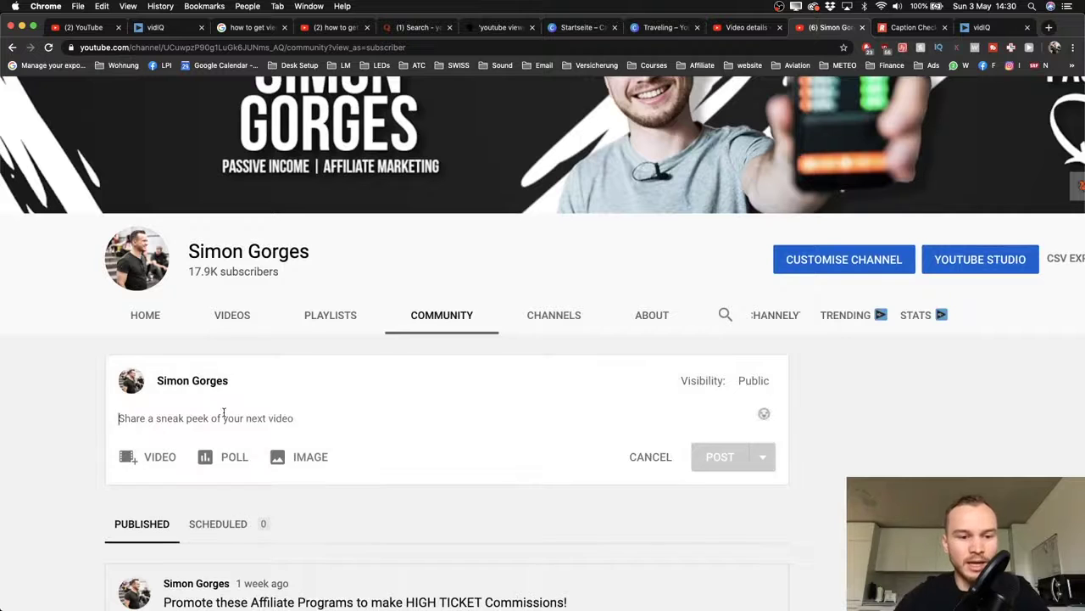
pyautogui.scroll(-1, 225, 415)
pyautogui.press('super+minus')
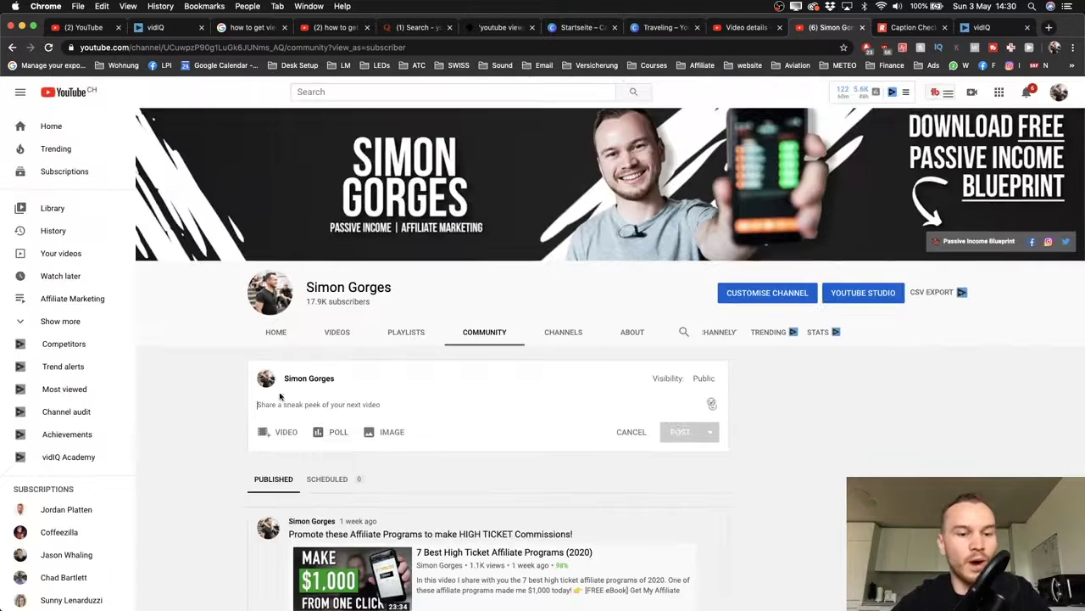
pyautogui.write('Wa')
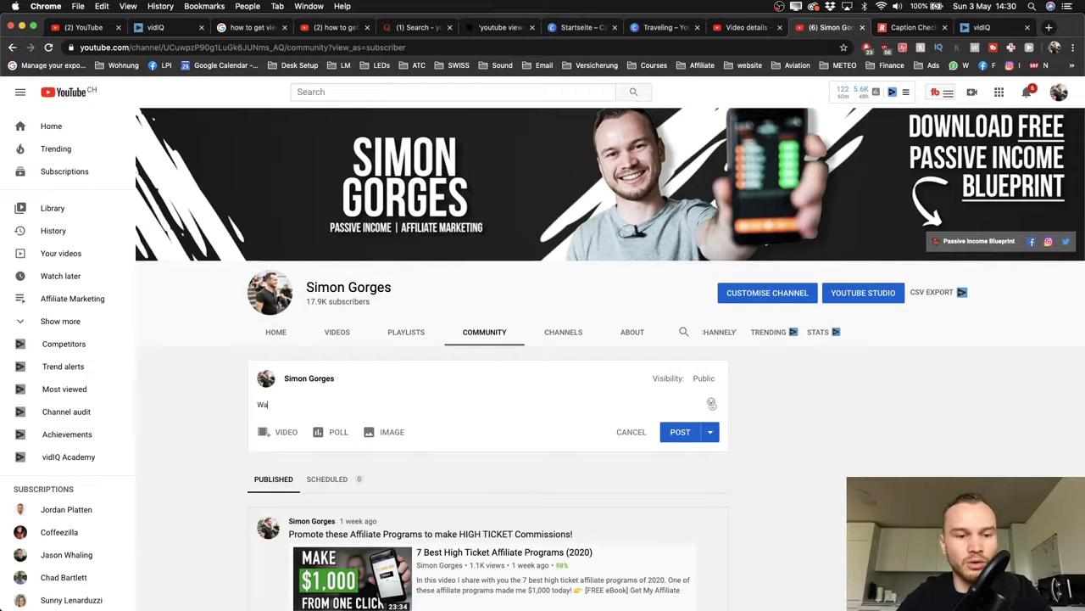
pyautogui.write('tch this video now')
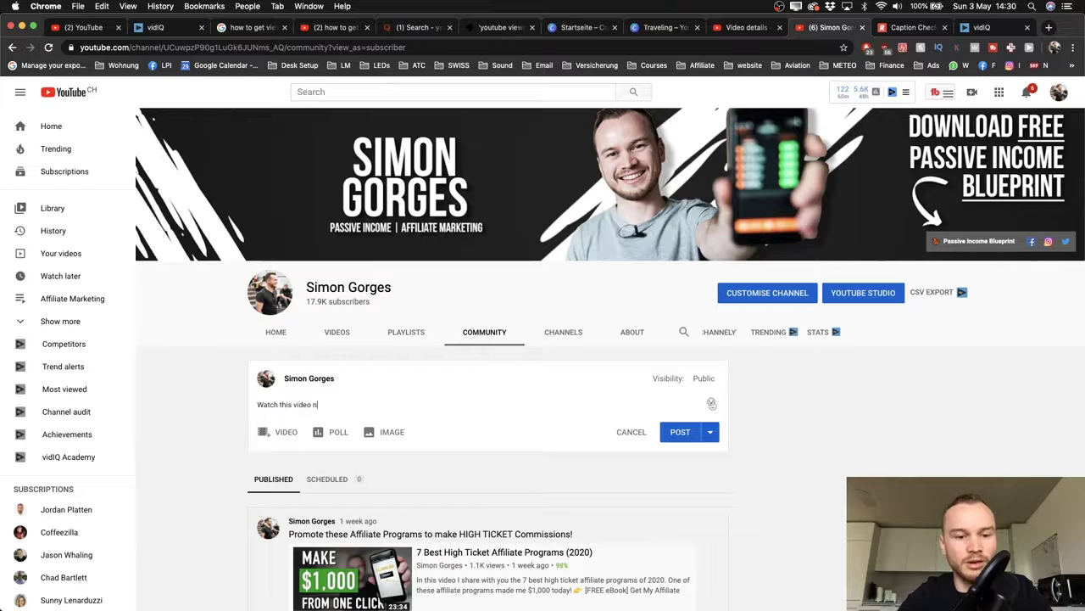
pyautogui.press('BackSpace')
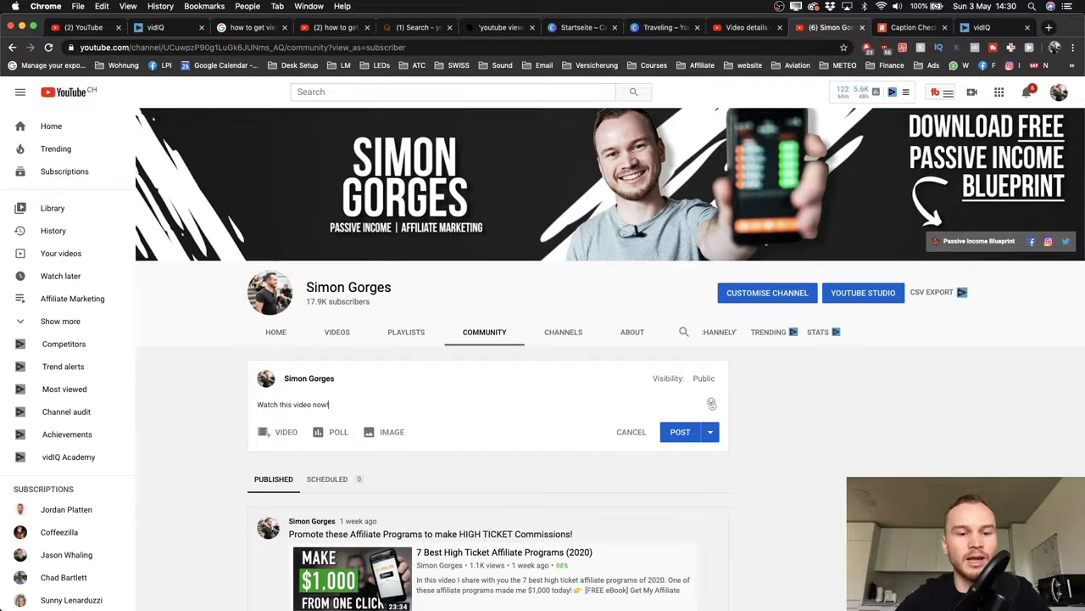
pyautogui.press('super+plus')
pyautogui.press('super+plus')
pyautogui.press('super+plus')
pyautogui.press('super+plus')
pyautogui.press('super+plus')
pyautogui.press('super+plus')
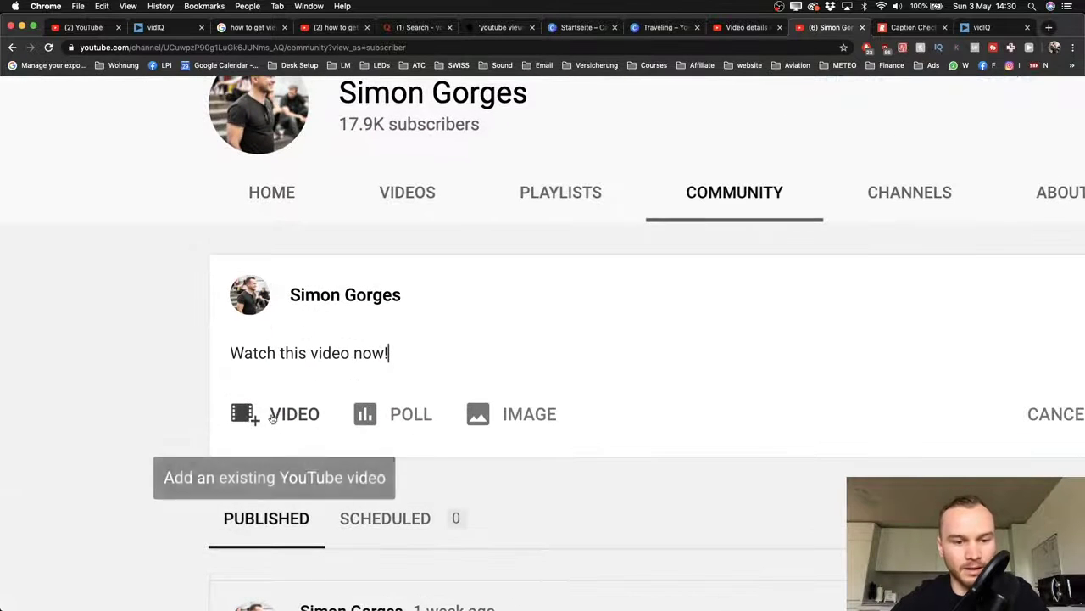
pyautogui.click(284, 416)
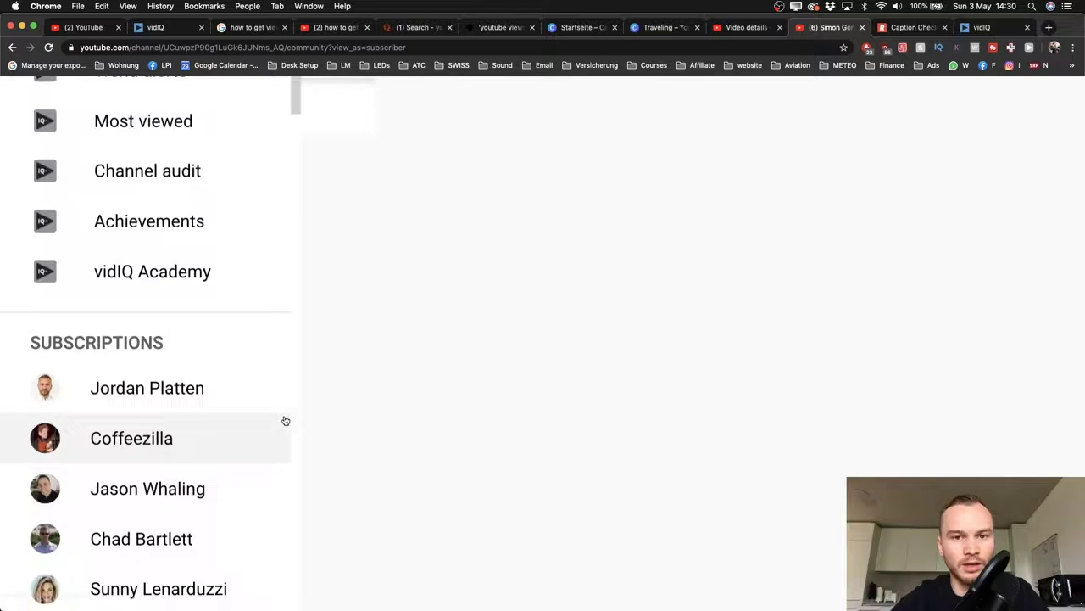
pyautogui.press('super+0')
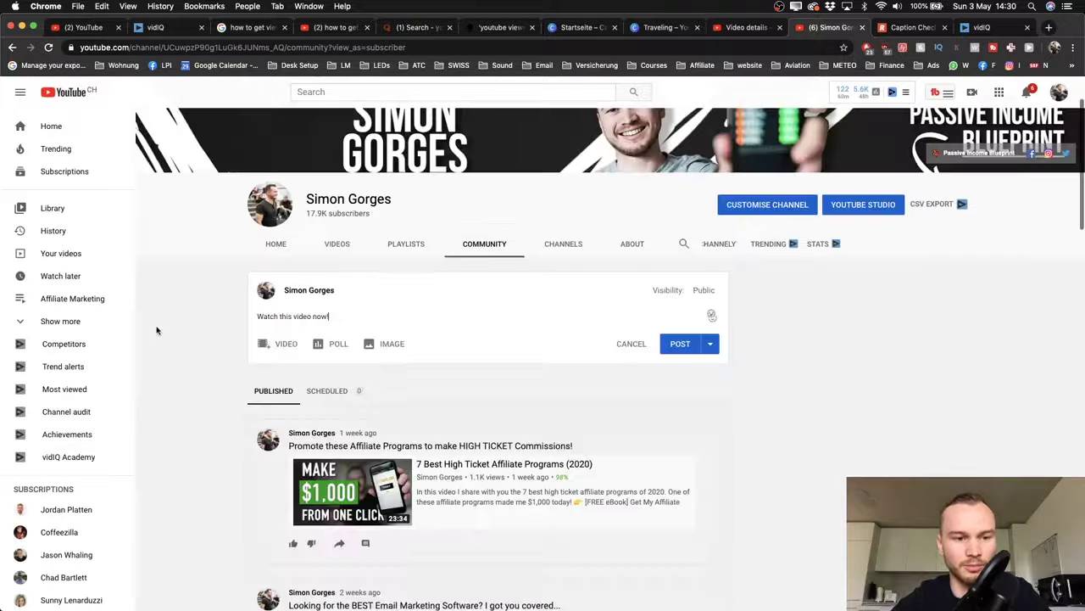
pyautogui.click(286, 342)
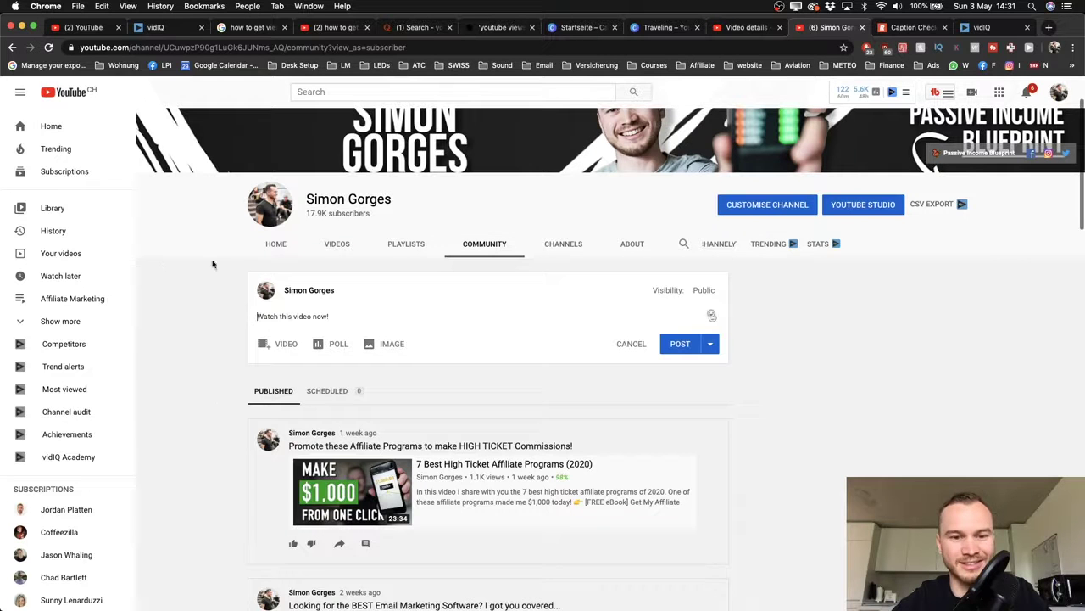
# - Delete the draft text without posting and switch back to the presentation slides
pyautogui.moveTo(335, 317); pyautogui.dragTo(237, 322)
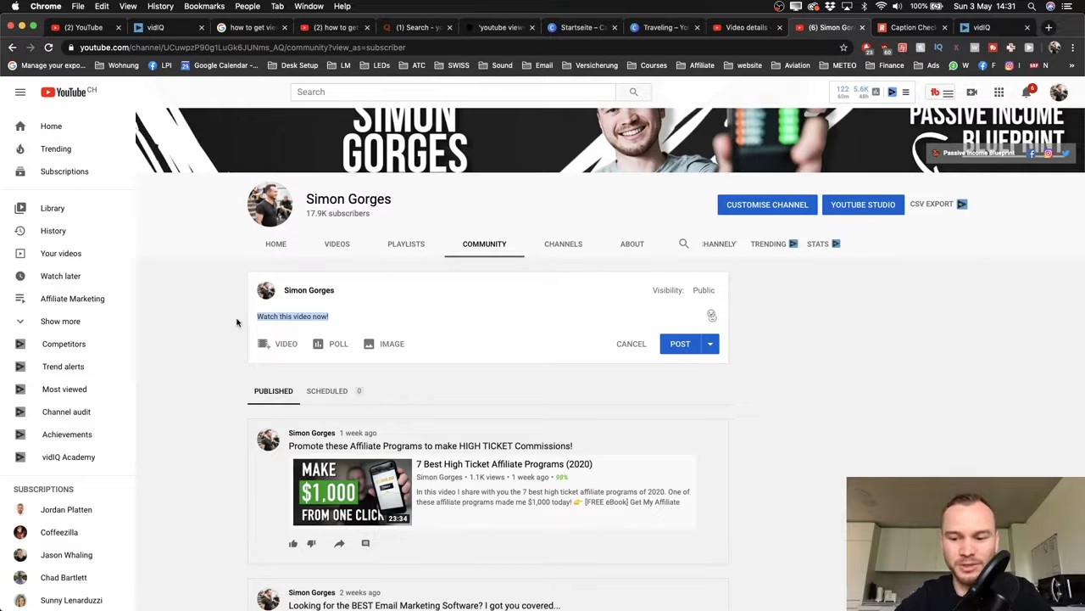
pyautogui.press('BackSpace')
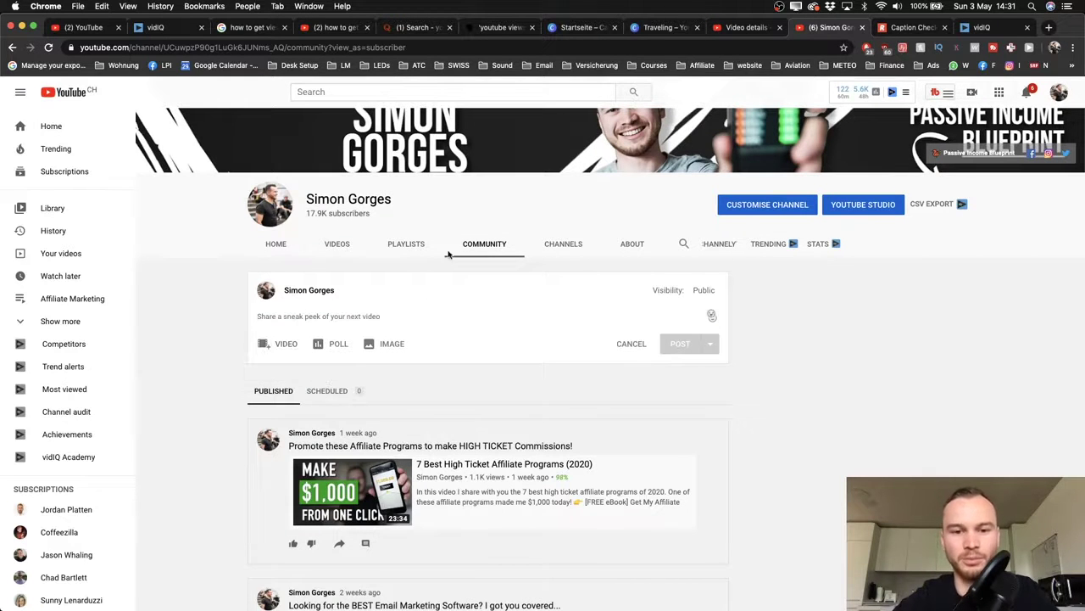
pyautogui.scroll(-5, 407, 255)
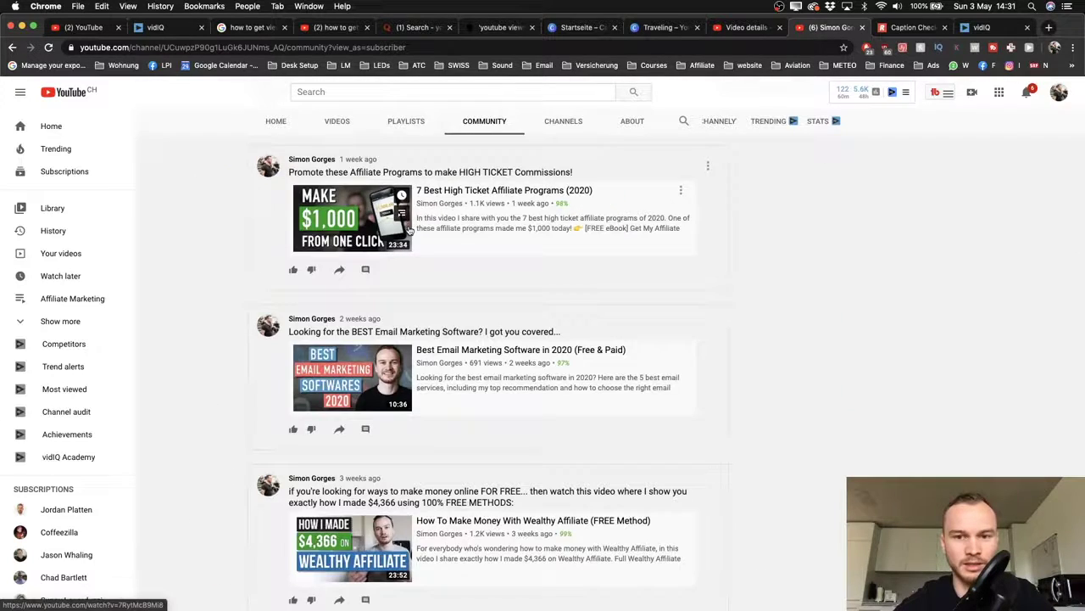
pyautogui.scroll(5, 534, 207)
pyautogui.hotkey('ctrl', 'Left')
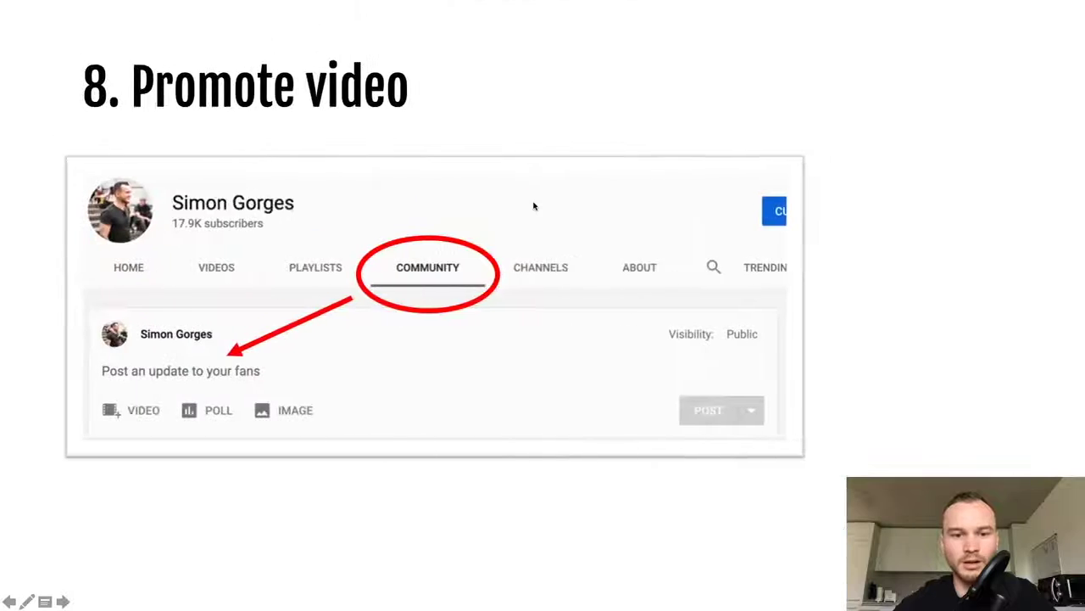
# - Advance past the '8. Promote video' slide in the presentation
pyautogui.press('Right')
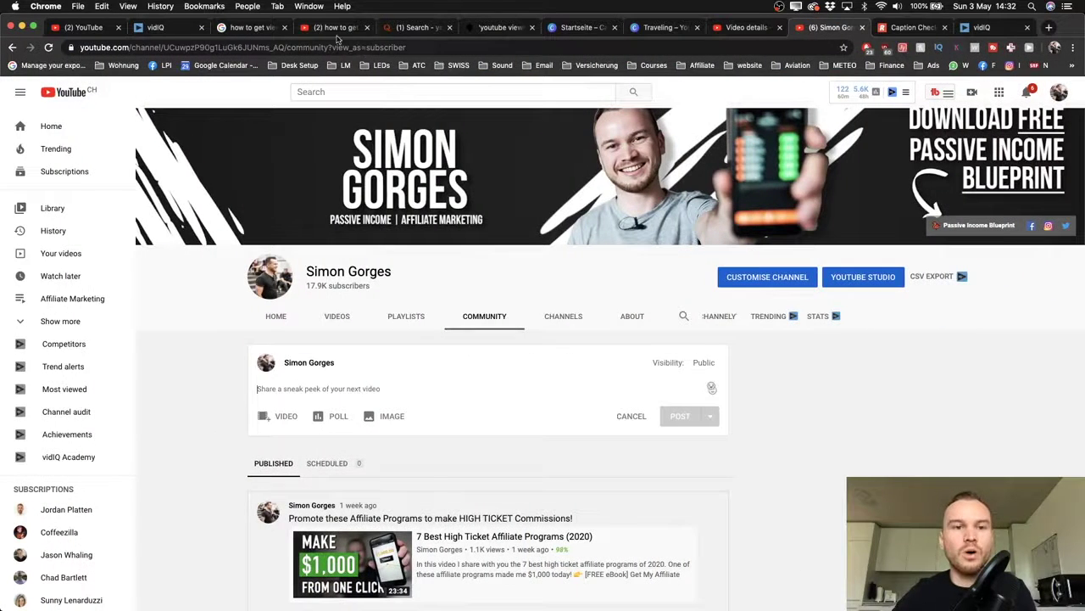
# - Switch to the Quora 'youtube views' results tab and load the Quora home feed
pyautogui.click(418, 27)
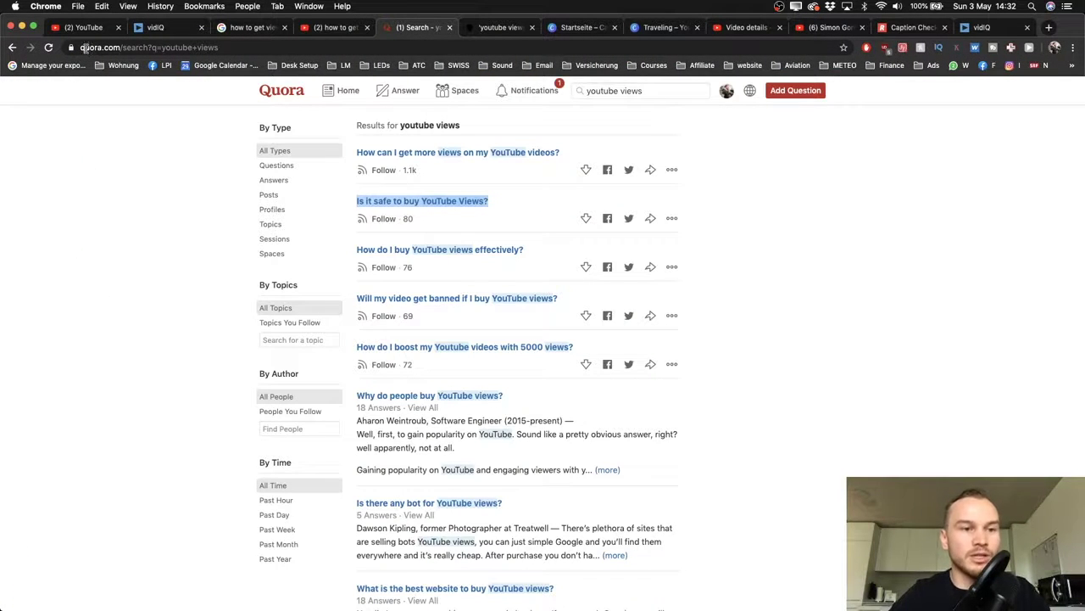
pyautogui.click(282, 91)
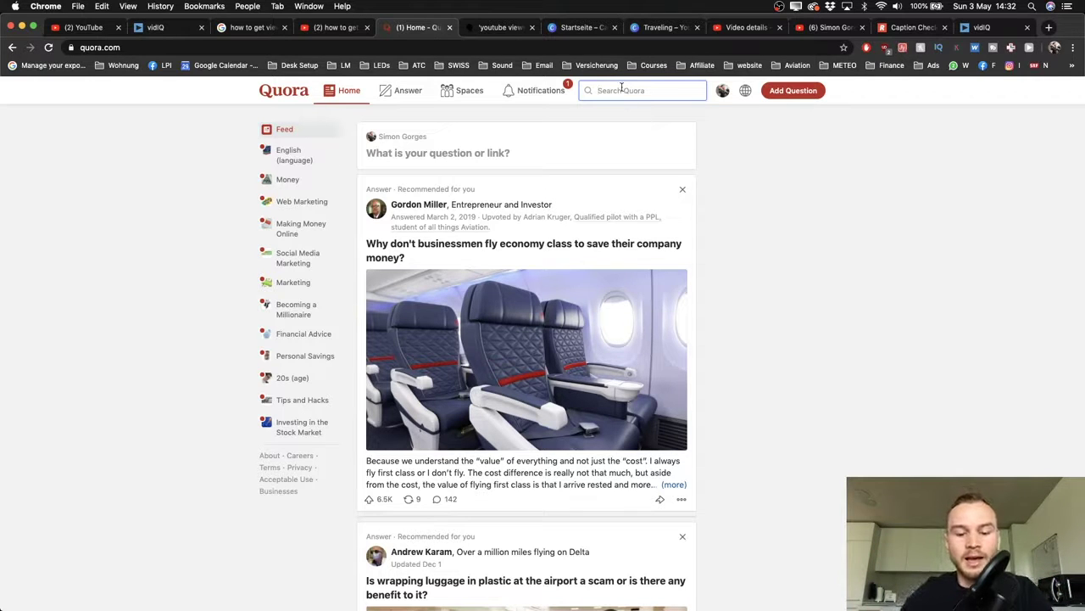
# - Open my own Quora answer on high ticket affiliate marketing from Your Content
pyautogui.click(722, 90)
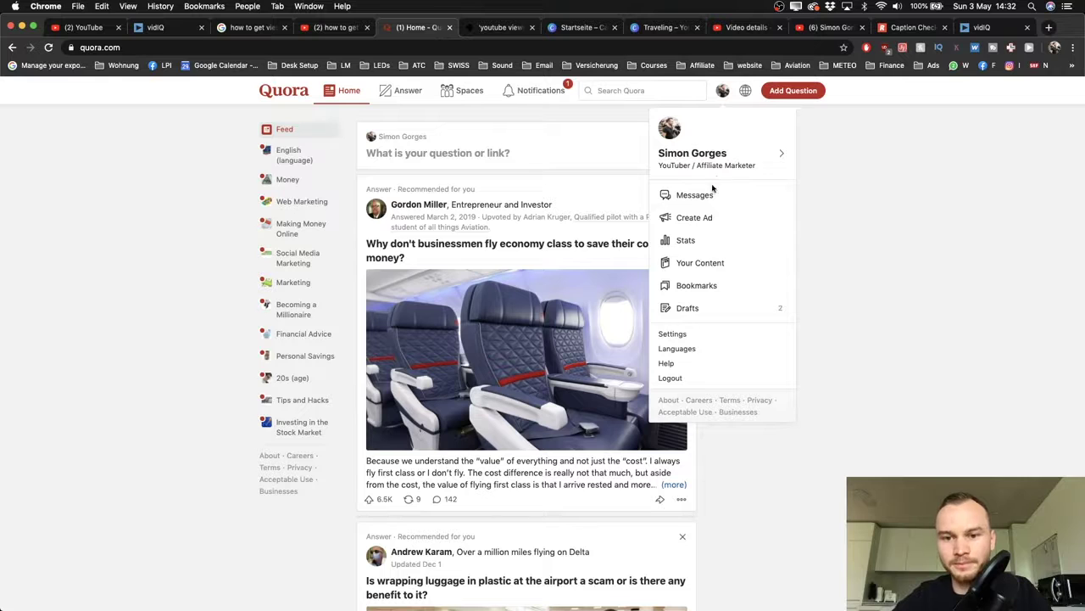
pyautogui.click(704, 262)
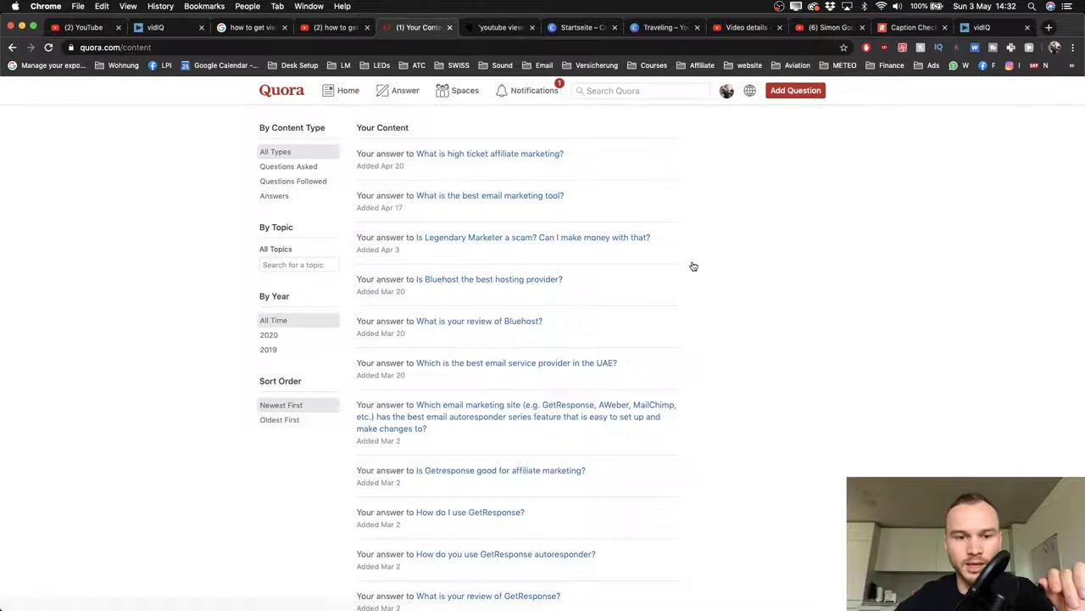
pyautogui.click(506, 155)
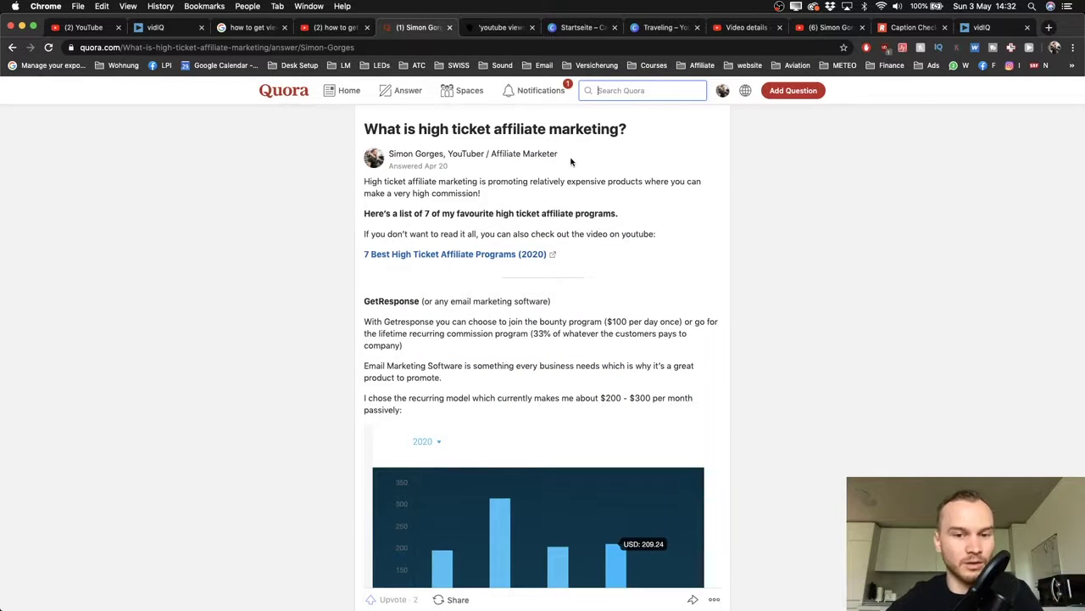
# - Highlight the 7 favourite programs sentence and open the linked '7 Best High Ticket Affiliate Programs (2020)' video
pyautogui.scroll(-5, 508, 254)
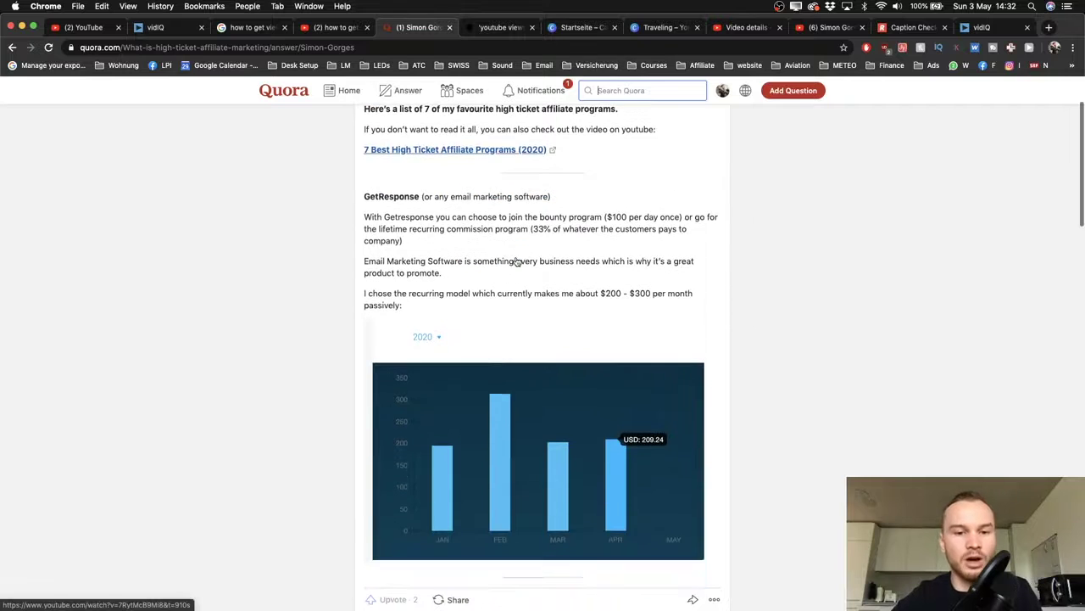
pyautogui.scroll(5, 514, 259)
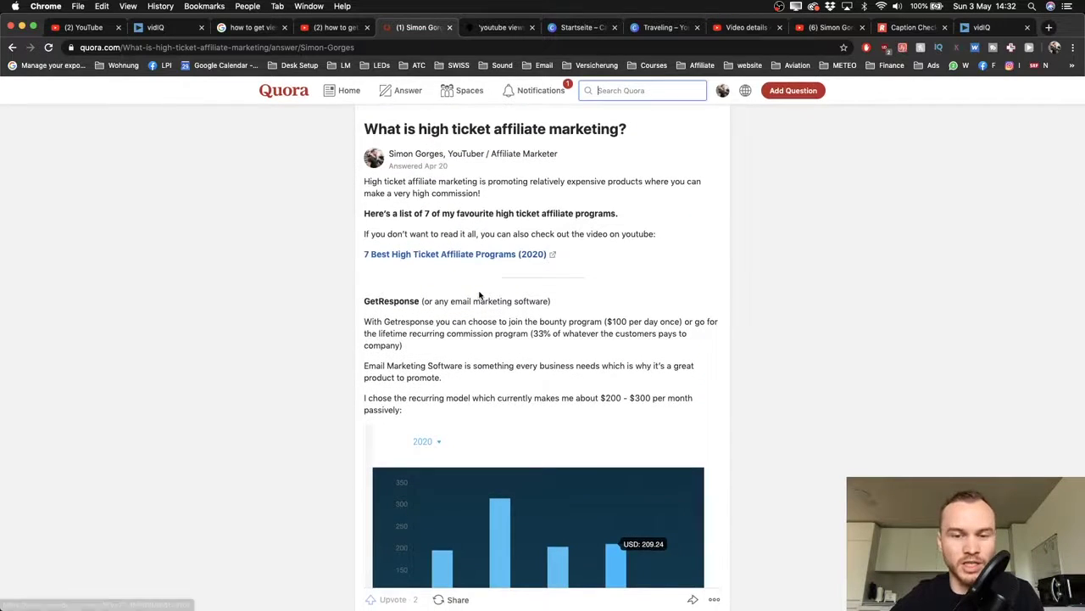
pyautogui.scroll(5, 414, 229)
pyautogui.moveTo(304, 195); pyautogui.dragTo(854, 207)
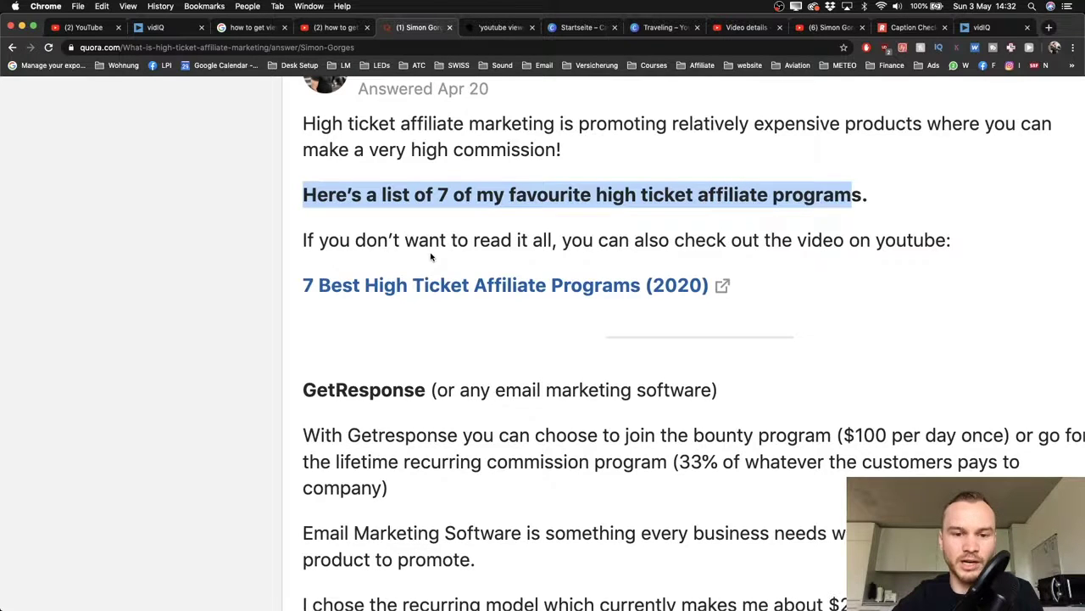
pyautogui.click(449, 286)
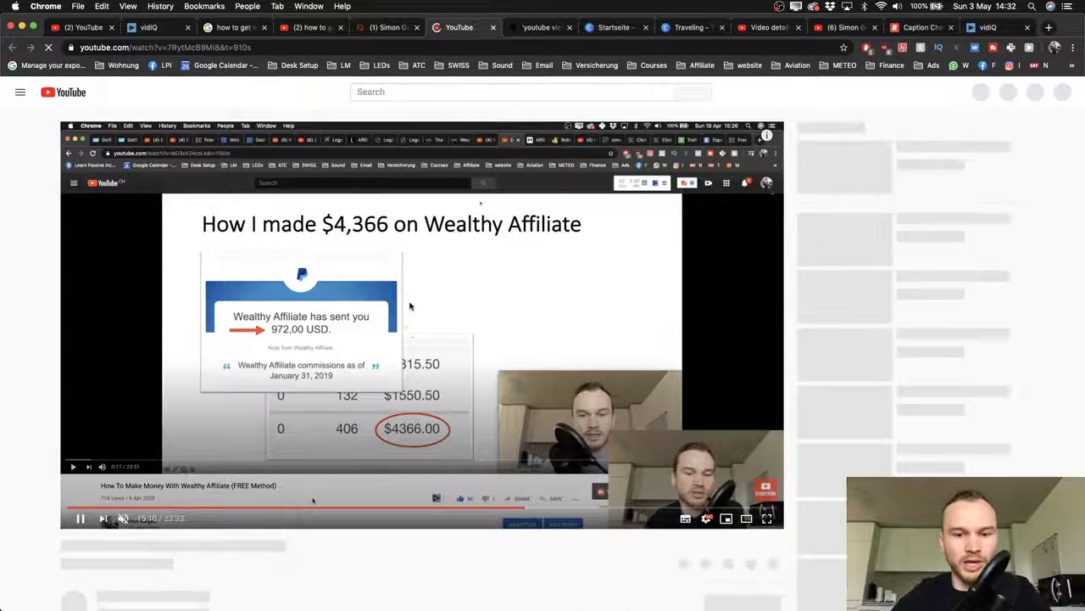
# - Pause the linked video, scroll its watch page, and return to the '9. Build backlinks' slide
pyautogui.click(409, 306)
pyautogui.scroll(-3, 232, 409)
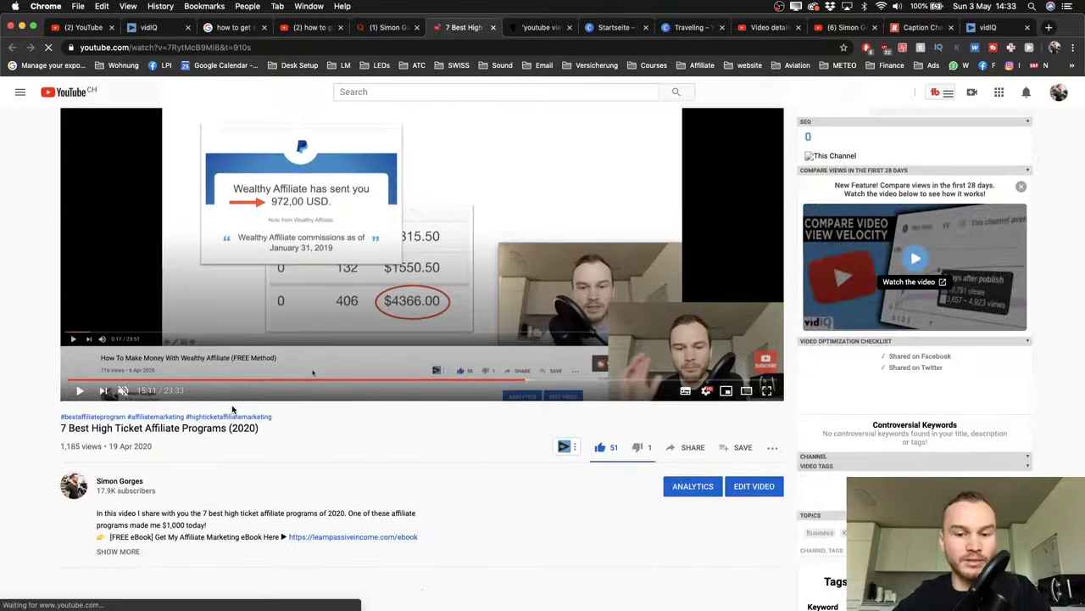
pyautogui.scroll(-2, 327, 552)
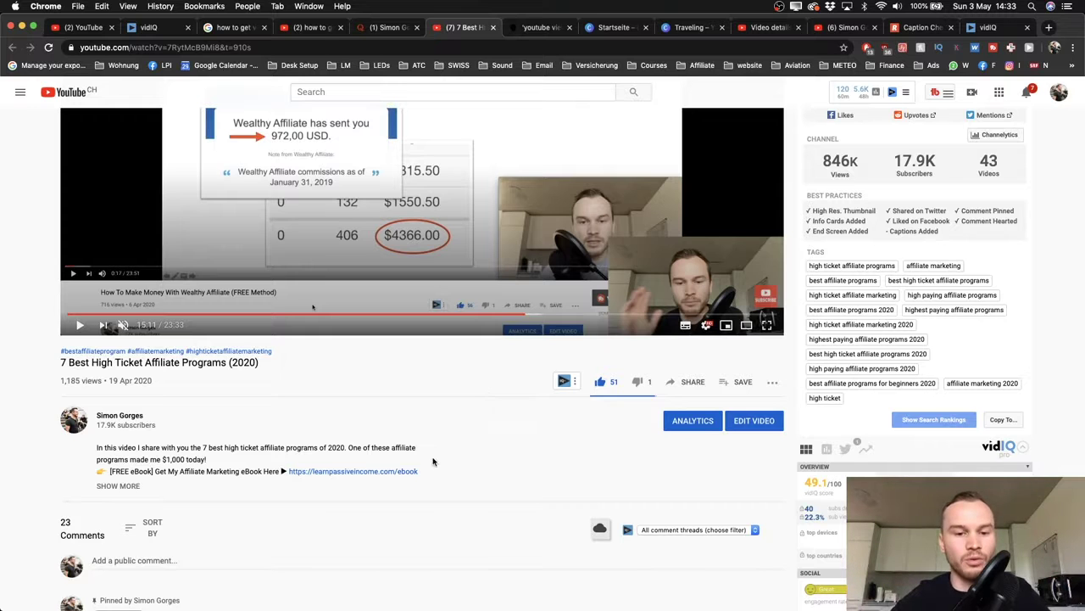
pyautogui.press('super+Tab')
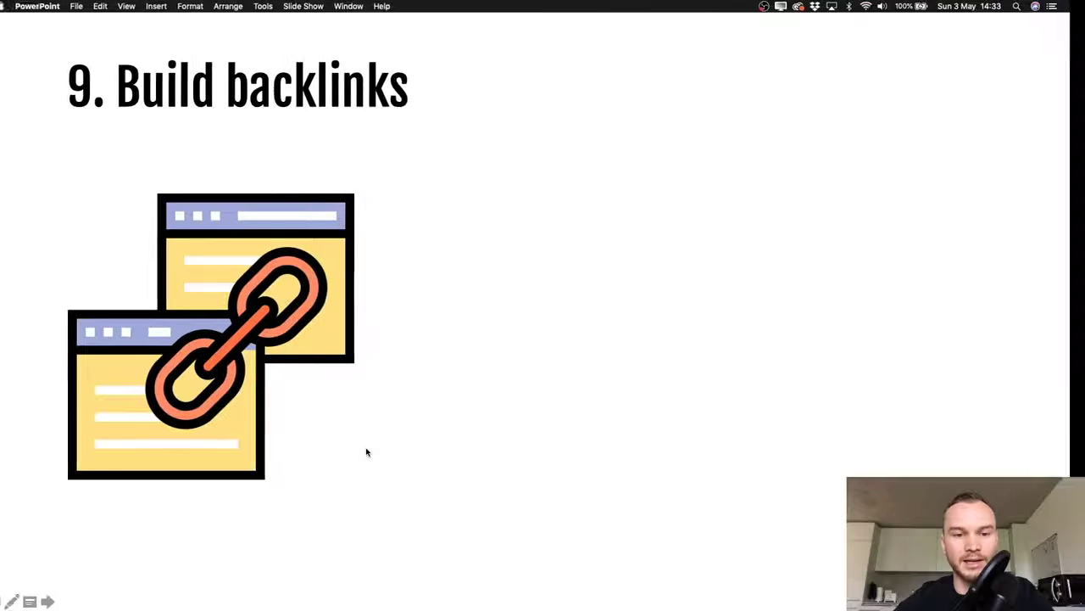